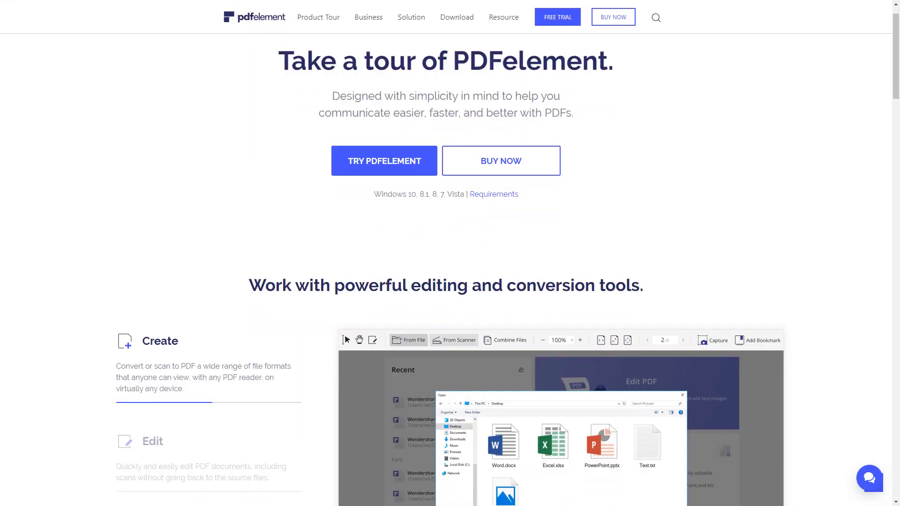
# Scroll the Product Tour page past Edit, Convert, Comment and Review down to the Sign section
pyautogui.scroll(-1, 446, 281)
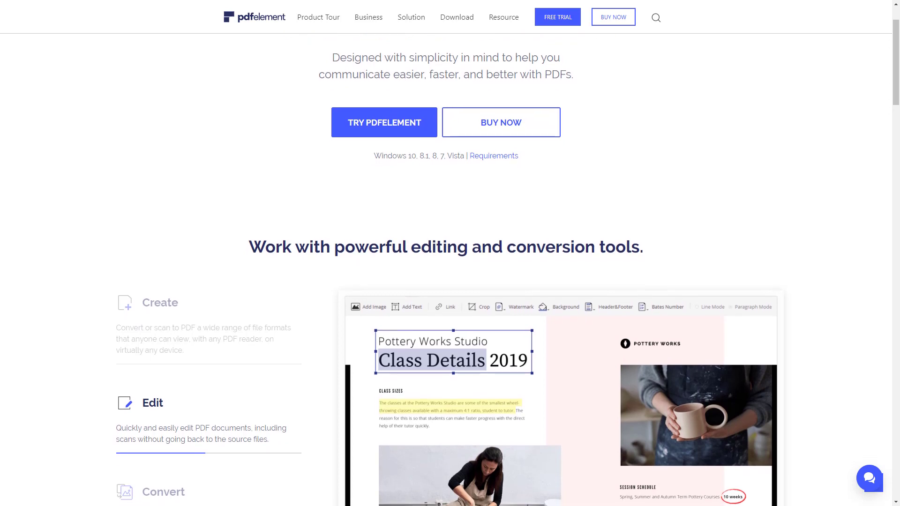
pyautogui.scroll(-1, 445, 282)
pyautogui.scroll(-2, 445, 281)
pyautogui.scroll(-2, 445, 281)
pyautogui.scroll(-2, 445, 281)
pyautogui.scroll(-2, 445, 282)
pyautogui.scroll(-2, 445, 281)
pyautogui.scroll(-2, 446, 282)
pyautogui.scroll(-2, 445, 282)
pyautogui.scroll(-2, 446, 282)
pyautogui.scroll(-2, 446, 282)
pyautogui.scroll(-2, 445, 282)
pyautogui.scroll(-2, 445, 281)
pyautogui.scroll(-2, 445, 282)
pyautogui.scroll(-2, 445, 281)
pyautogui.scroll(-2, 446, 282)
pyautogui.scroll(-2, 446, 282)
pyautogui.scroll(-2, 446, 281)
pyautogui.scroll(-2, 445, 281)
pyautogui.scroll(-2, 445, 282)
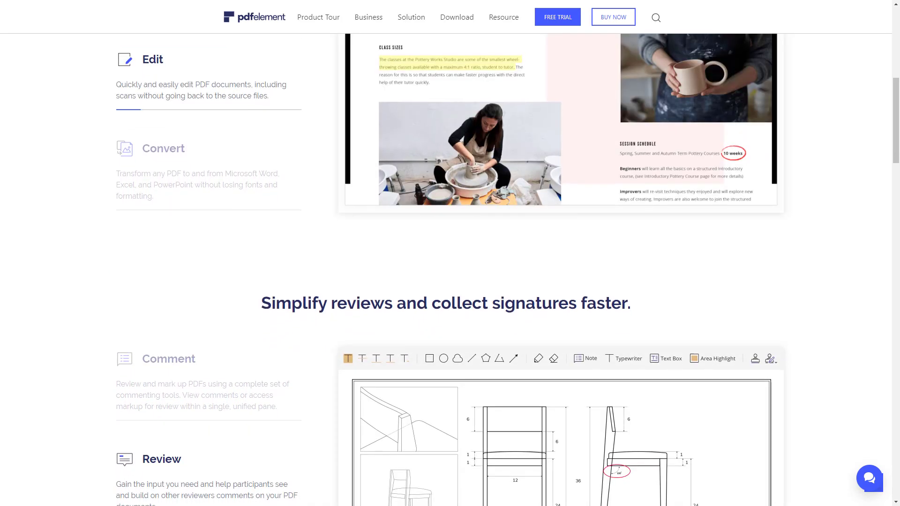
pyautogui.scroll(-2, 446, 282)
pyautogui.scroll(-2, 445, 281)
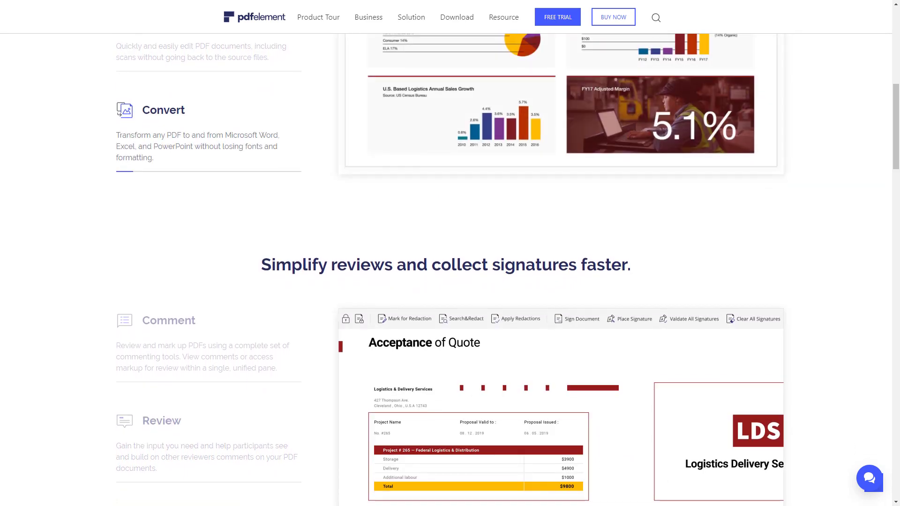
pyautogui.scroll(-2, 445, 281)
pyautogui.scroll(-2, 446, 281)
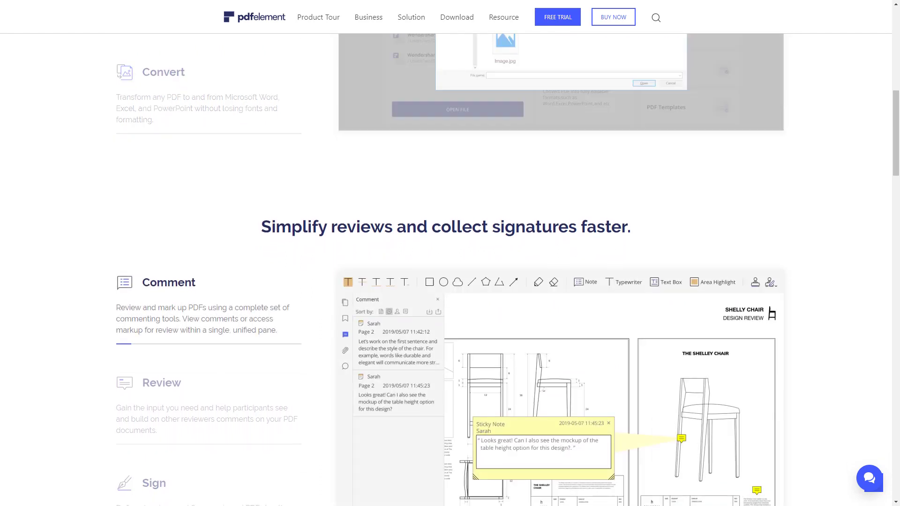
pyautogui.scroll(-2, 445, 281)
pyautogui.scroll(-2, 445, 281)
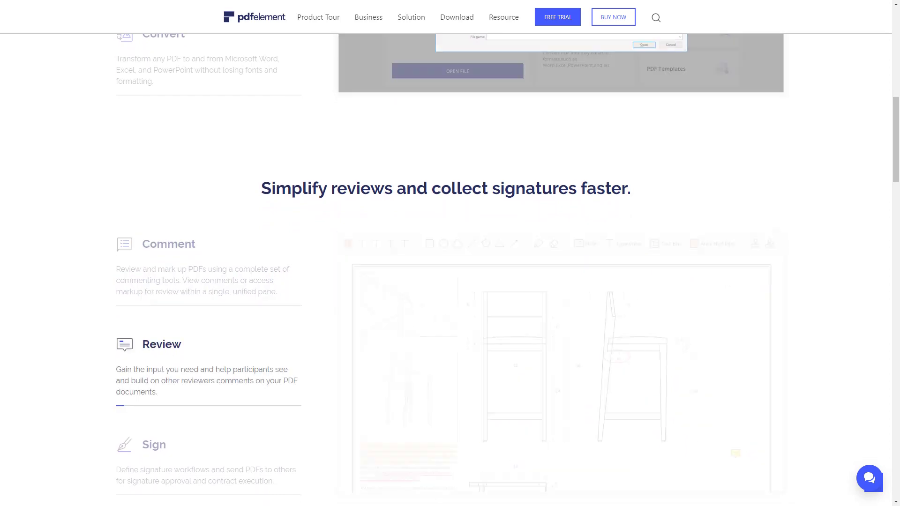
pyautogui.scroll(-2, 445, 282)
pyautogui.scroll(-2, 445, 281)
pyautogui.scroll(-2, 445, 281)
pyautogui.scroll(-2, 445, 282)
pyautogui.scroll(-2, 446, 282)
pyautogui.scroll(-2, 446, 281)
pyautogui.scroll(-2, 446, 281)
pyautogui.scroll(-2, 446, 281)
pyautogui.scroll(-2, 445, 282)
pyautogui.scroll(-1, 445, 281)
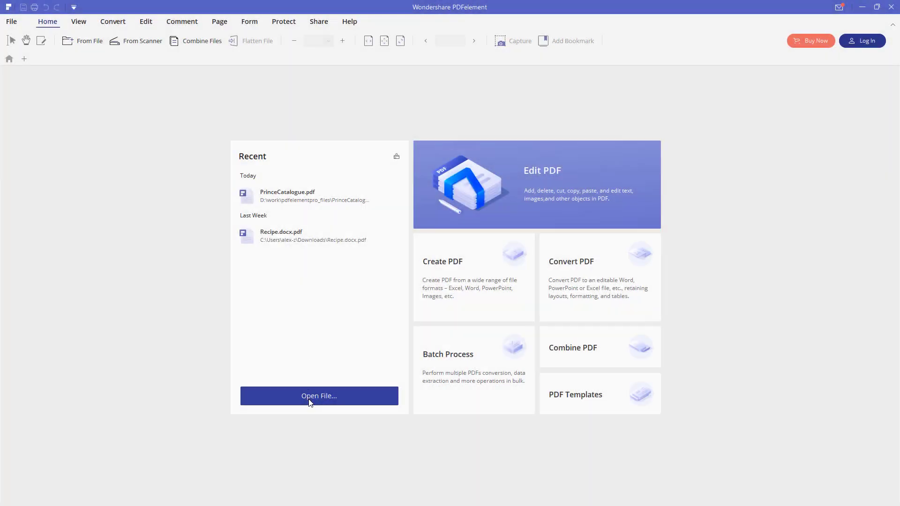
# Open PrinceCatalogue.pdf and turn on the text-and-image object editing mode
pyautogui.click(314, 398)
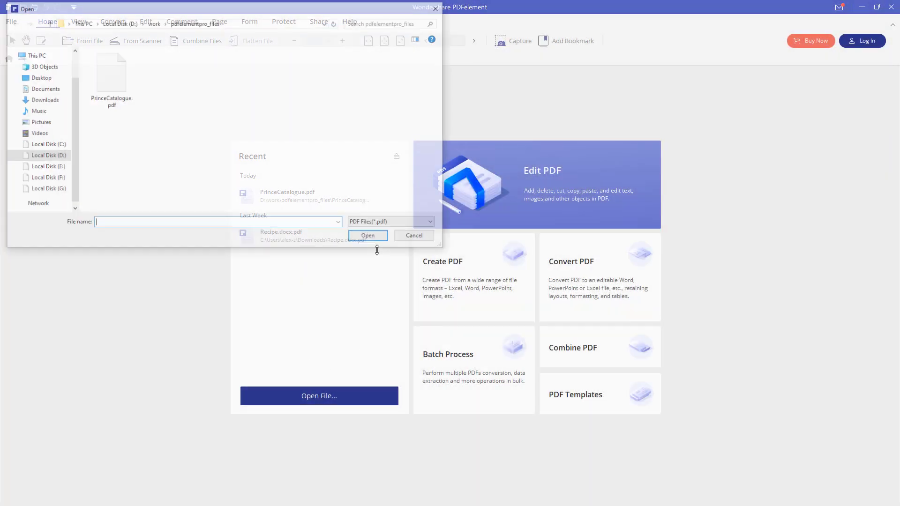
pyautogui.doubleClick(117, 78)
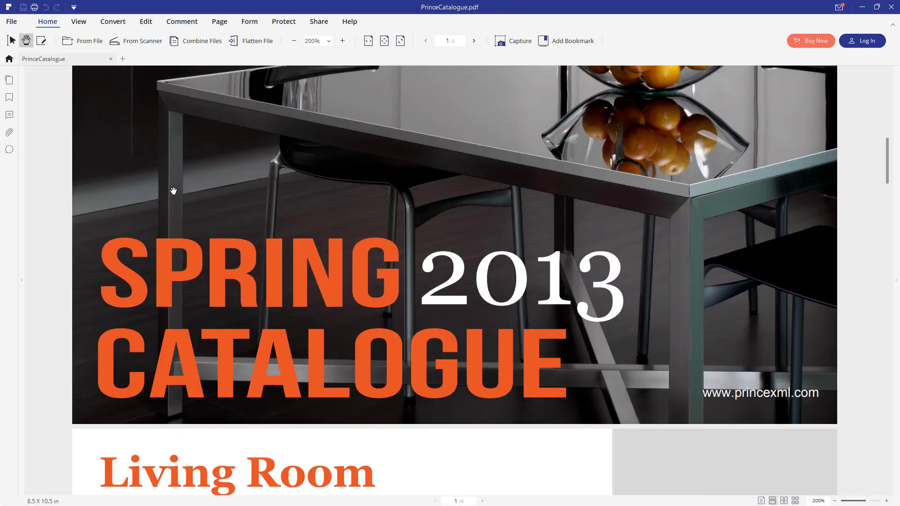
pyautogui.click(42, 42)
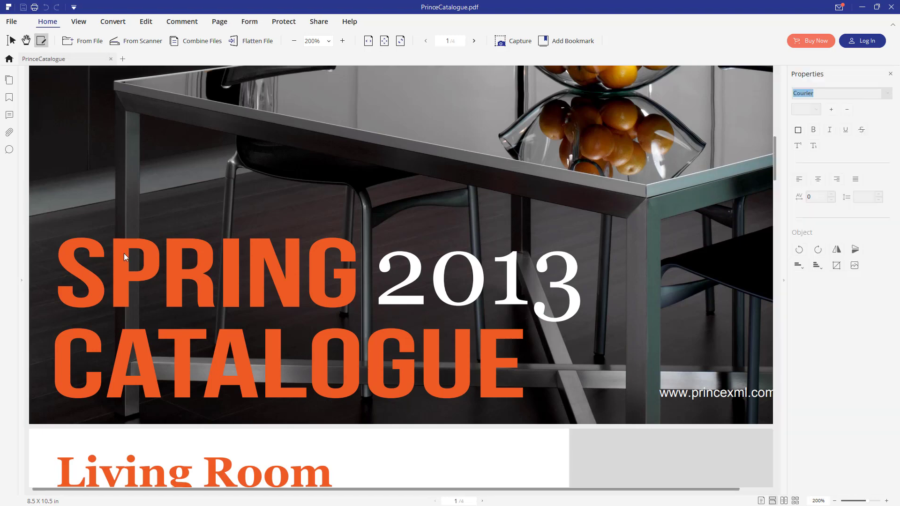
# Insert 'uuhuhu' and 'efe' into the first living-room list line
pyautogui.click(139, 269)
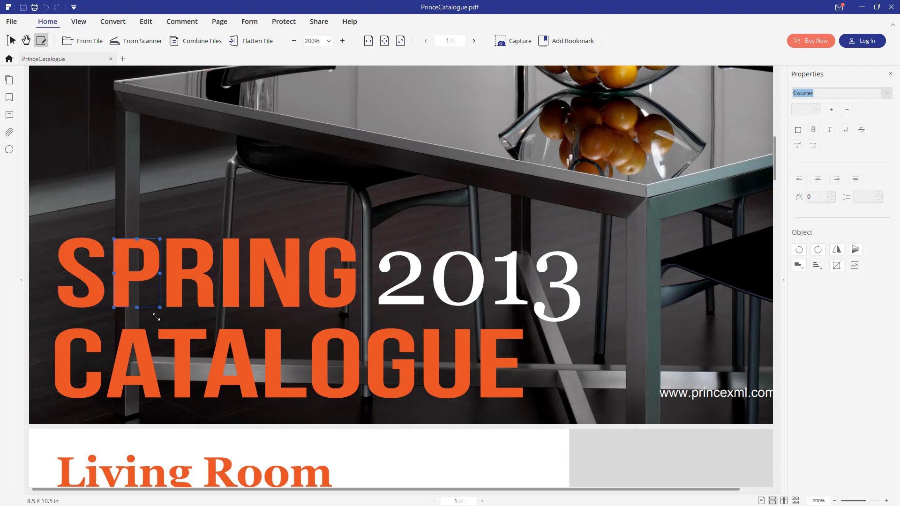
pyautogui.scroll(-5, 151, 335)
pyautogui.click(128, 247)
pyautogui.scroll(-3, 157, 350)
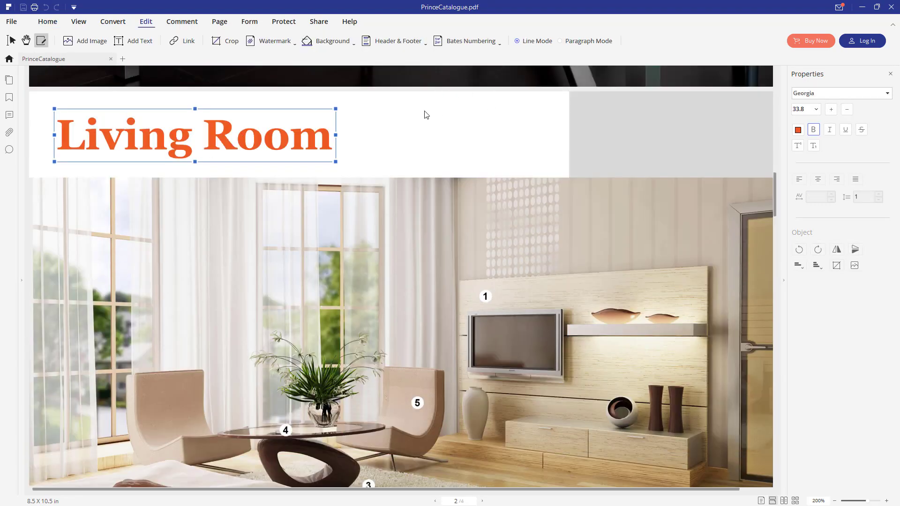
pyautogui.scroll(-3, 373, 173)
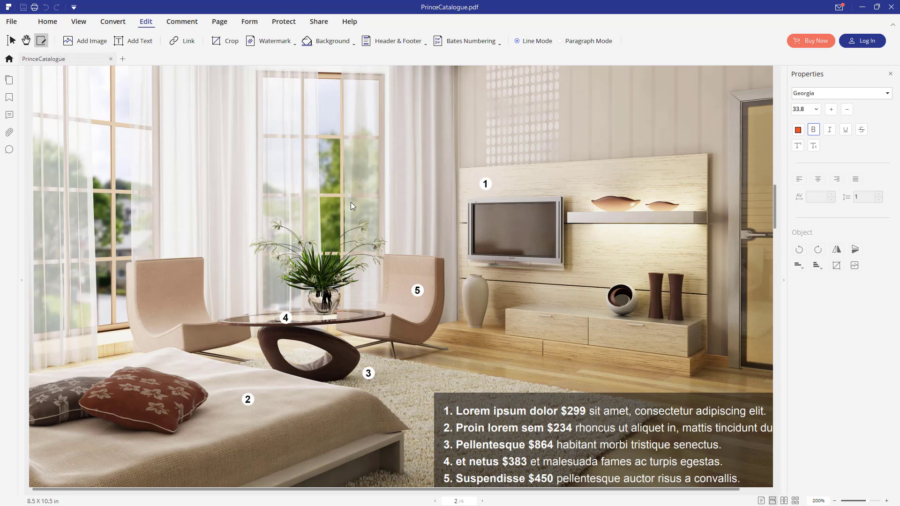
pyautogui.scroll(-3, 478, 319)
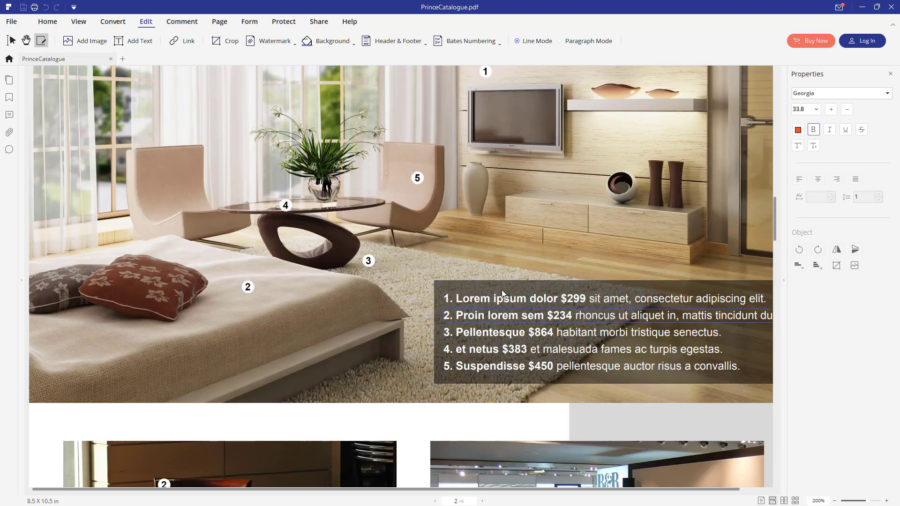
pyautogui.click(487, 298)
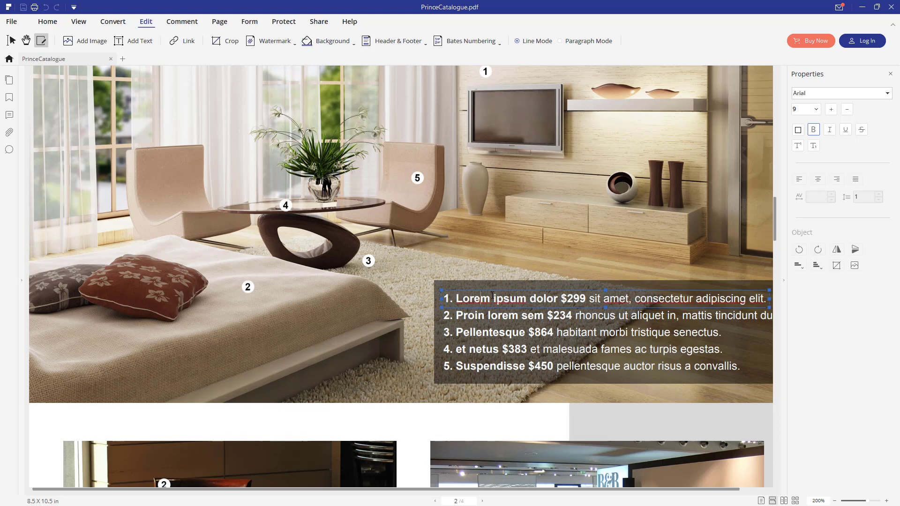
pyautogui.write('uuhuhu')
pyautogui.press('Escape')
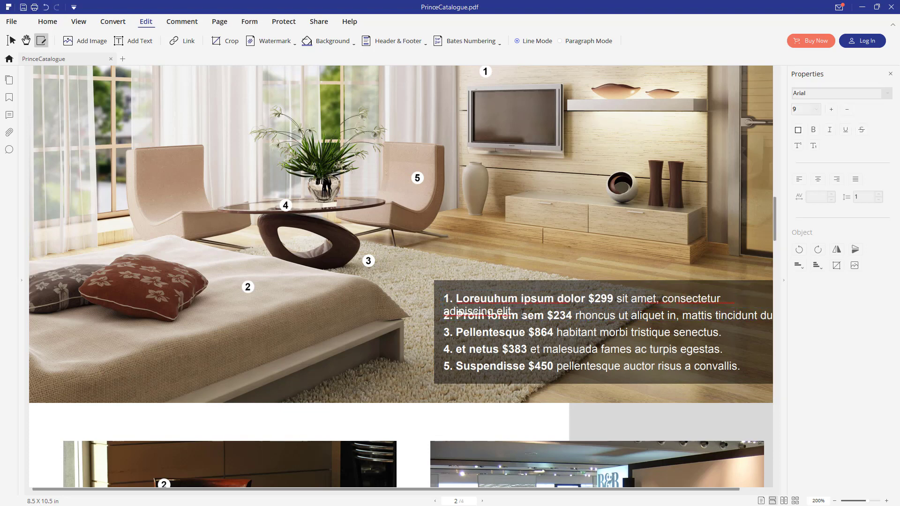
pyautogui.click(625, 302)
pyautogui.write('efe')
pyautogui.press('Escape')
# Append 'egeg' to the third list line's price, then select the dining-room photo
pyautogui.click(554, 332)
pyautogui.write('egeg')
pyautogui.press('Escape')
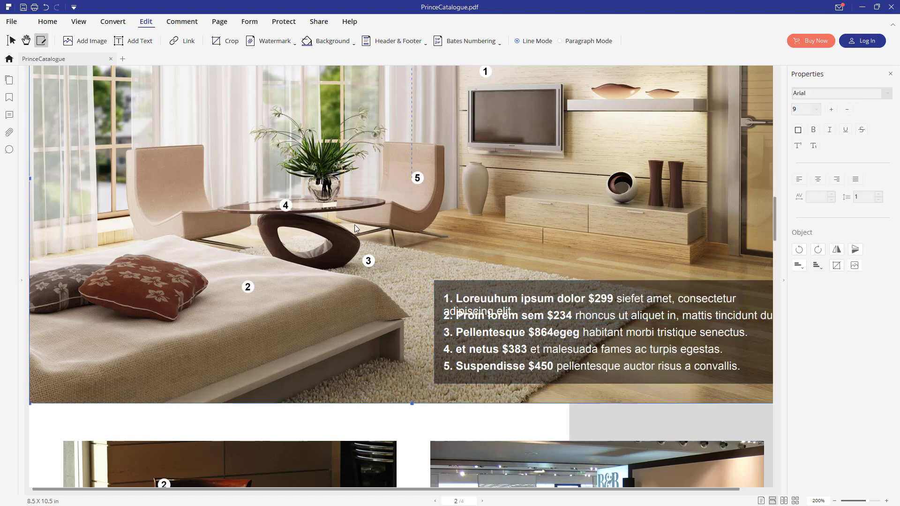
pyautogui.scroll(-6, 187, 258)
pyautogui.click(117, 211)
# Shrink the dining-room and showroom photos and swap their positions on the page
pyautogui.moveTo(63, 160); pyautogui.dragTo(201, 270)
pyautogui.click(406, 149)
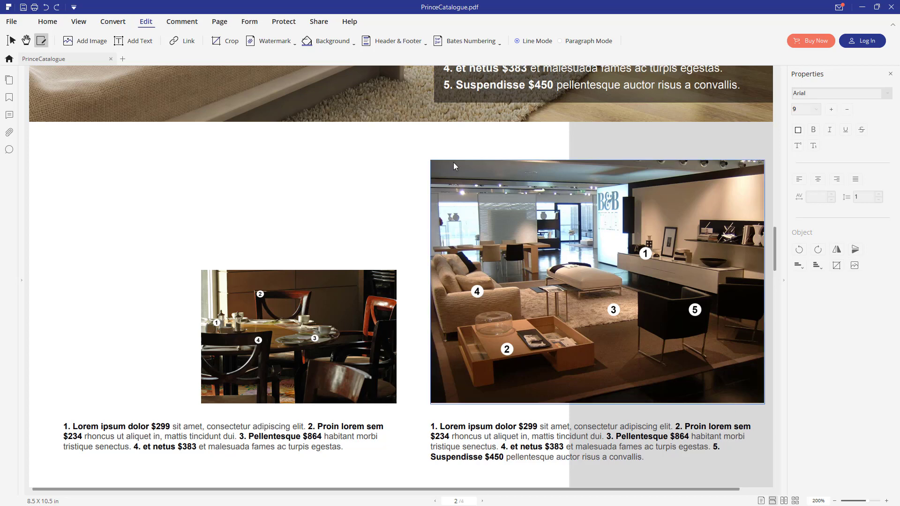
pyautogui.click(442, 169)
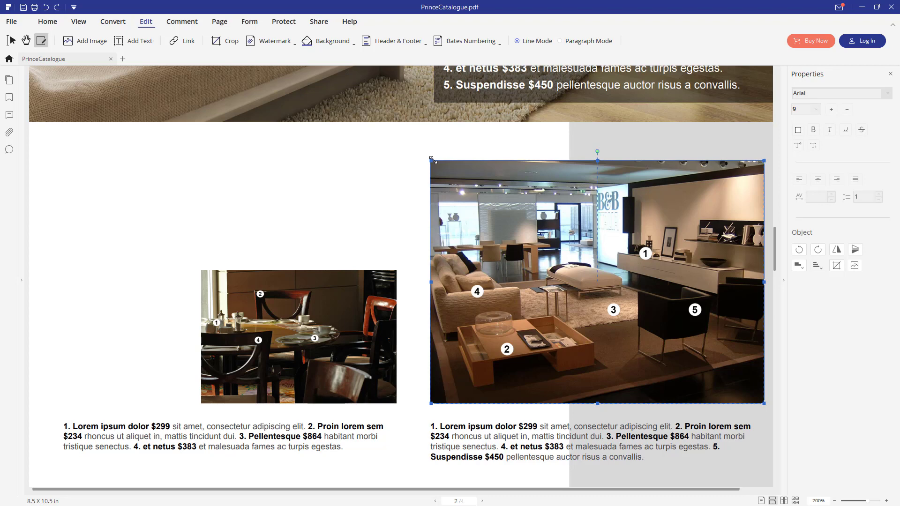
pyautogui.moveTo(432, 160); pyautogui.dragTo(604, 270)
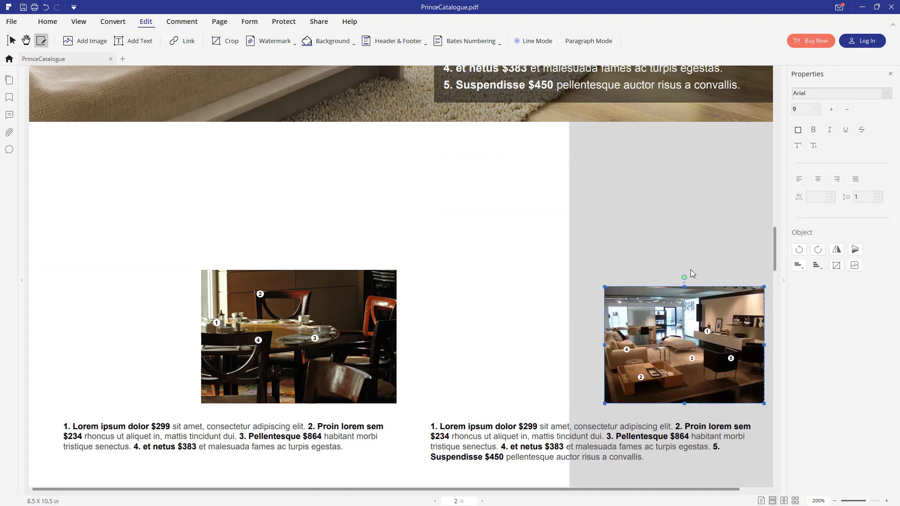
pyautogui.moveTo(683, 342); pyautogui.dragTo(278, 196)
pyautogui.click(283, 324)
pyautogui.moveTo(283, 325); pyautogui.dragTo(547, 321)
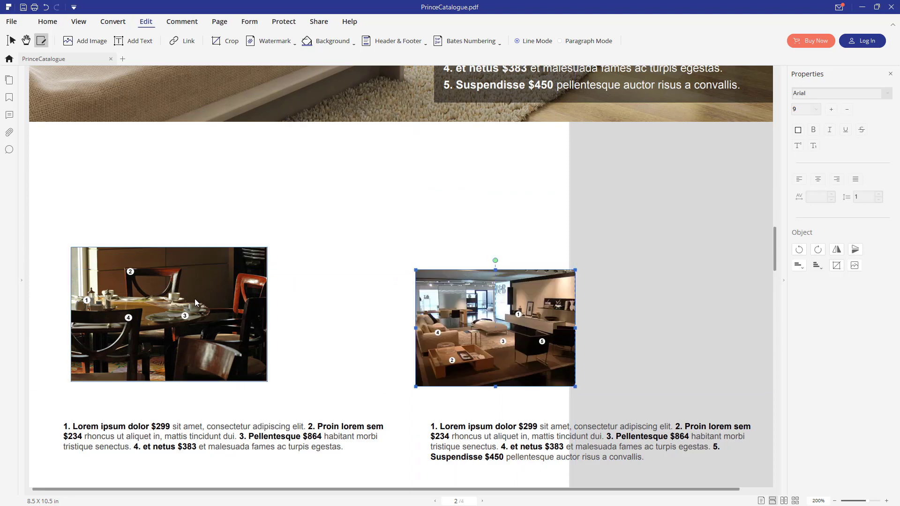
pyautogui.moveTo(195, 300); pyautogui.dragTo(204, 299)
# Change the $234 caption price to $244
pyautogui.scroll(-3, 124, 277)
pyautogui.click(115, 268)
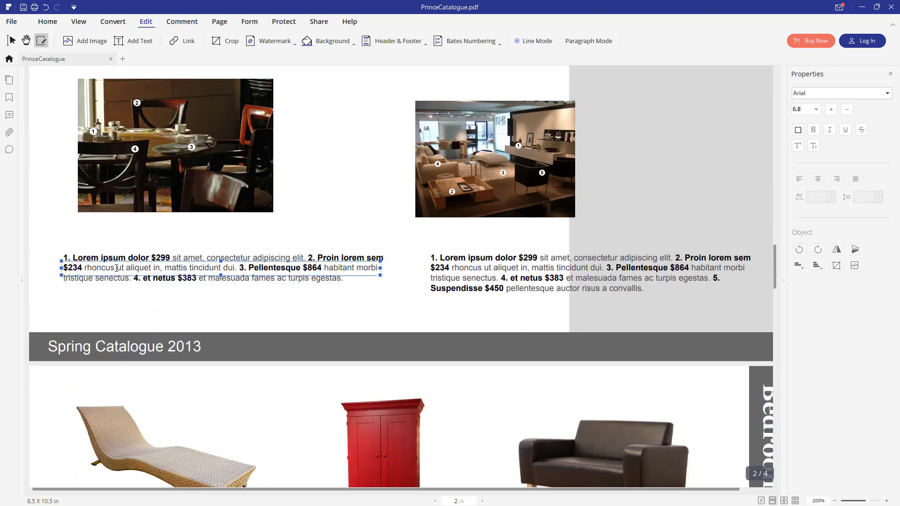
pyautogui.click(74, 267)
pyautogui.press('Delete')
pyautogui.write('4')
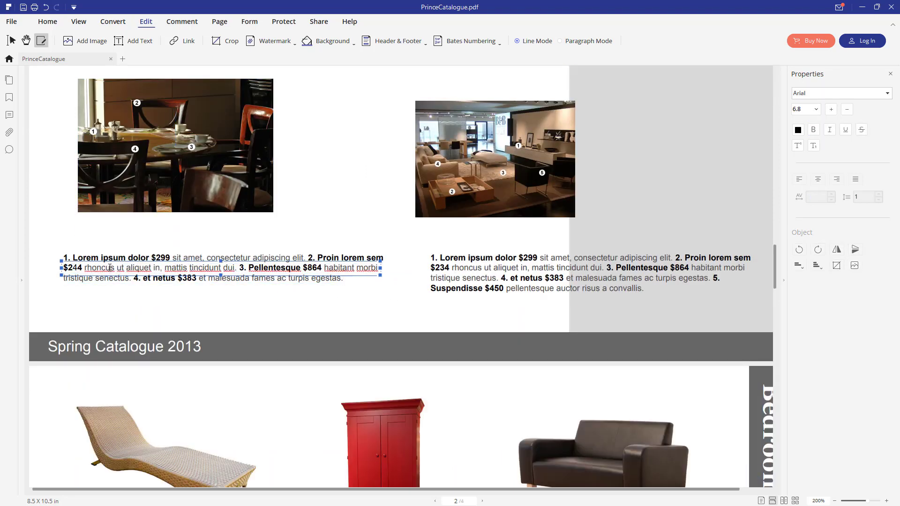
# Change the Spring Catalogue header year from 2013 to 2014
pyautogui.scroll(-5, 121, 197)
pyautogui.scroll(2, 98, 169)
pyautogui.click(96, 178)
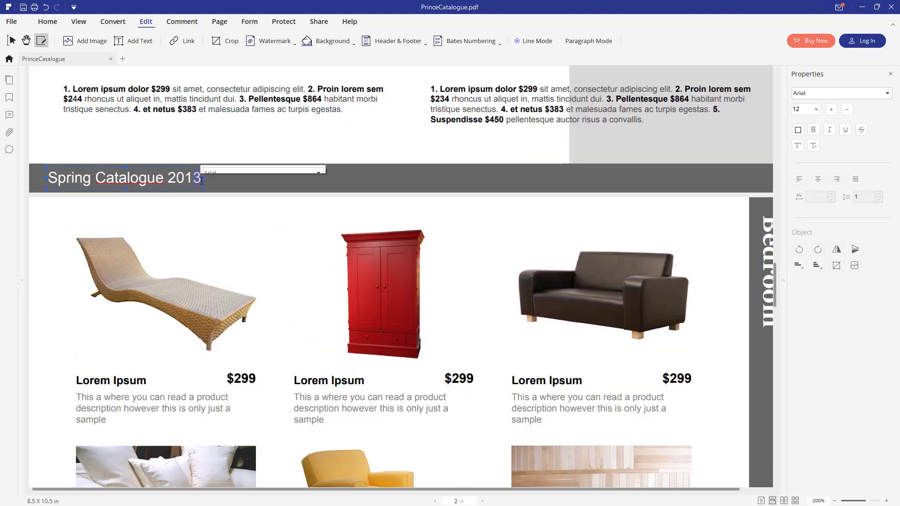
pyautogui.press('Delete')
pyautogui.write('4')
pyautogui.click(254, 241)
pyautogui.scroll(-2, 246, 253)
pyautogui.click(239, 266)
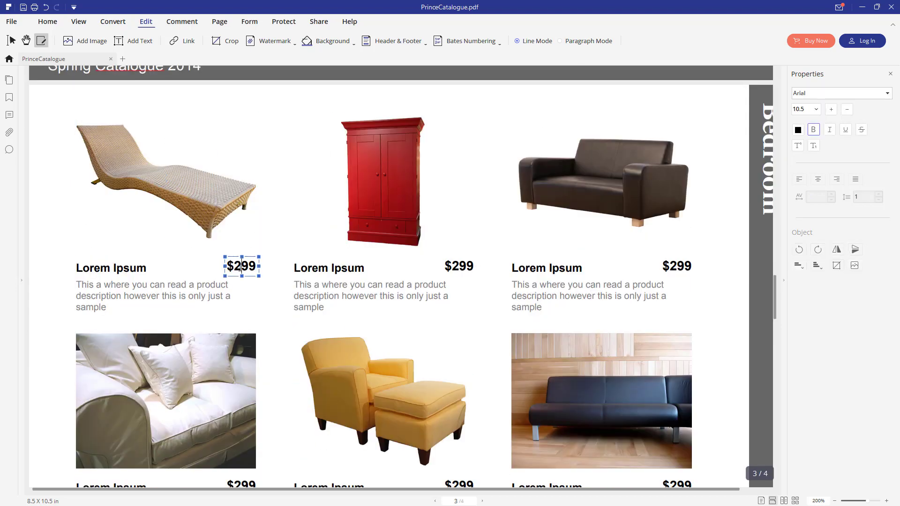
# Set the first product price to $399 and swap the red cabinet and chaise lounge photos
pyautogui.write('3')
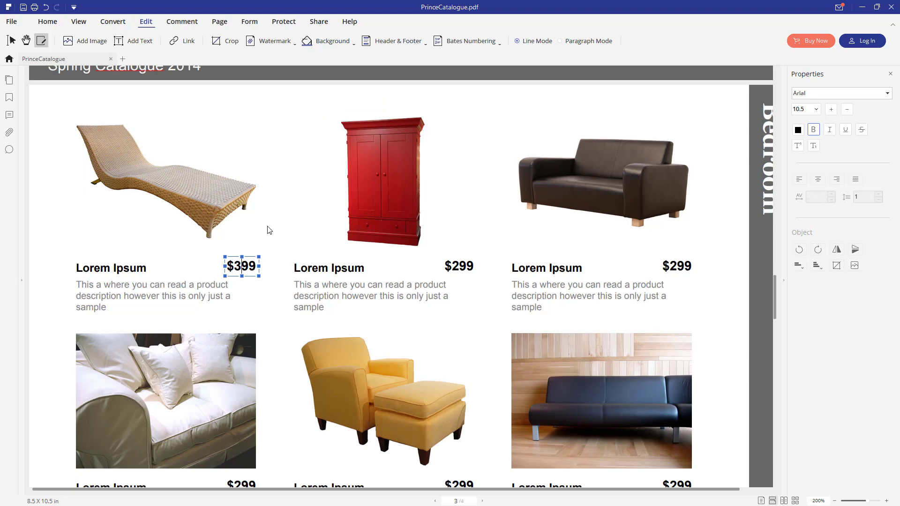
pyautogui.click(268, 203)
pyautogui.click(202, 189)
pyautogui.moveTo(201, 190); pyautogui.dragTo(638, 164)
pyautogui.moveTo(375, 177); pyautogui.dragTo(212, 174)
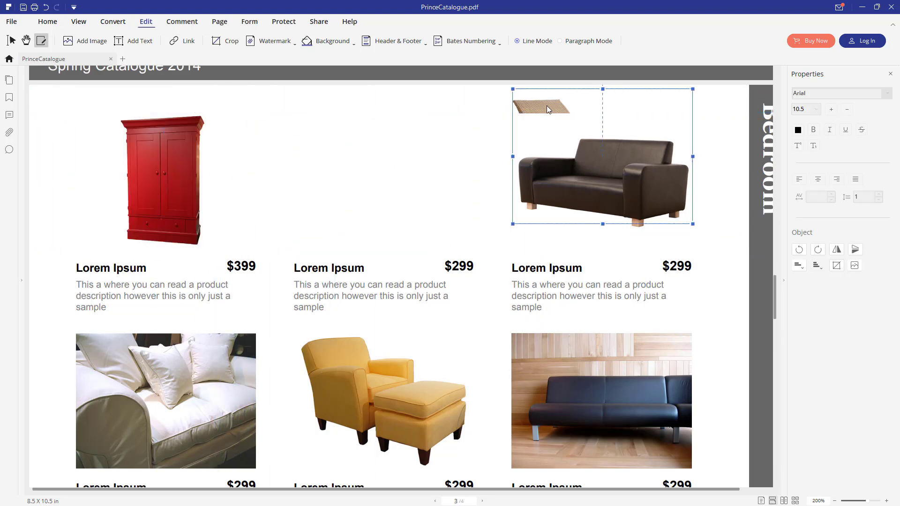
pyautogui.moveTo(541, 110); pyautogui.dragTo(334, 136)
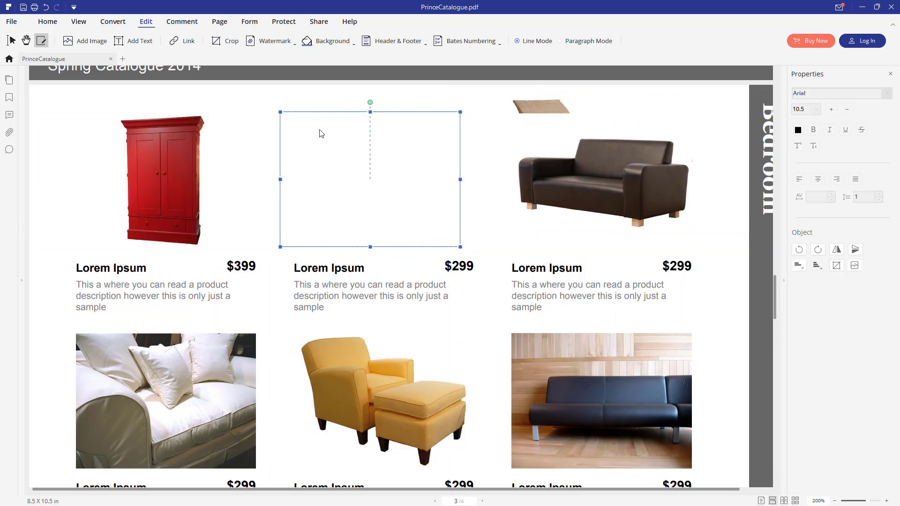
# Delete the dark leather sofa photo and rotate the sofa-on-wood-floor photo a quarter turn
pyautogui.click(603, 183)
pyautogui.rightClick(589, 170)
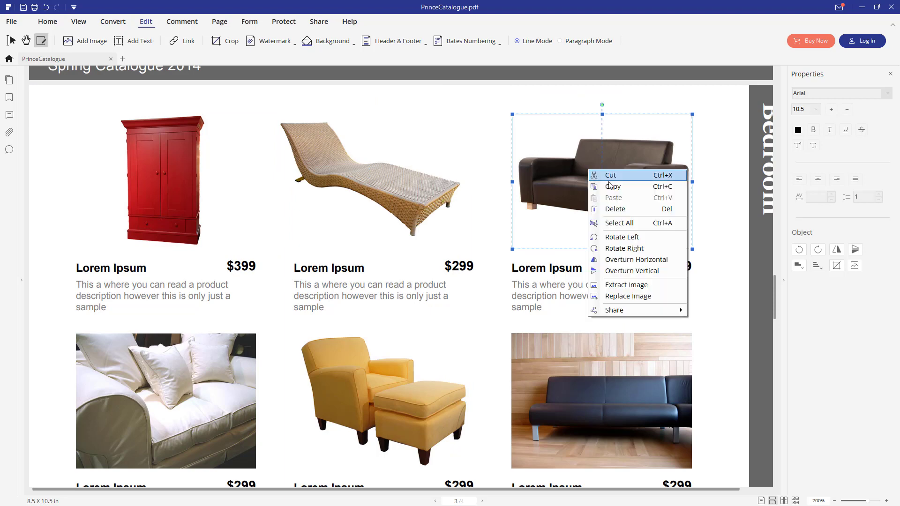
pyautogui.click(634, 209)
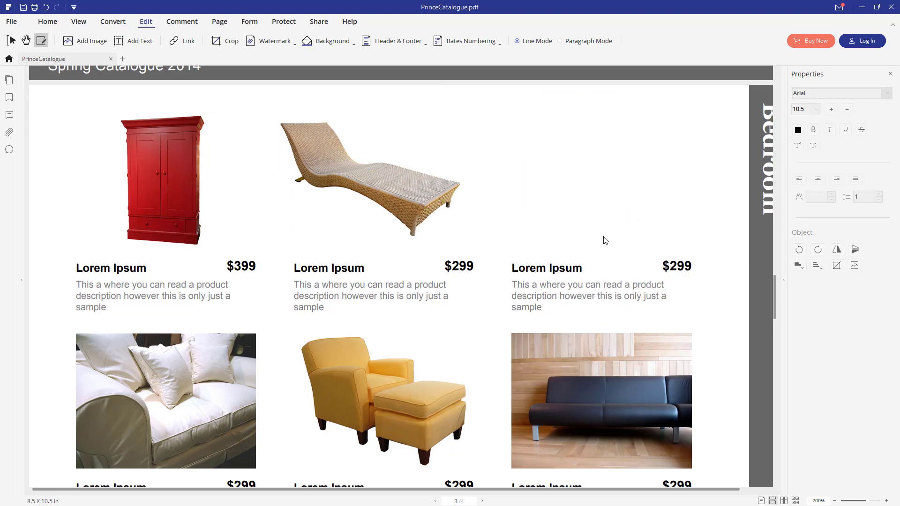
pyautogui.click(583, 378)
pyautogui.rightClick(581, 378)
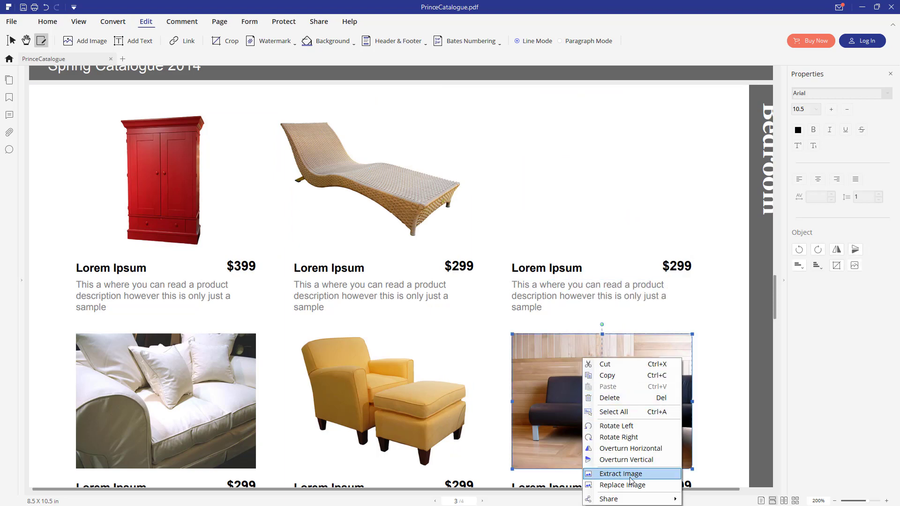
pyautogui.click(619, 426)
pyautogui.rightClick(616, 423)
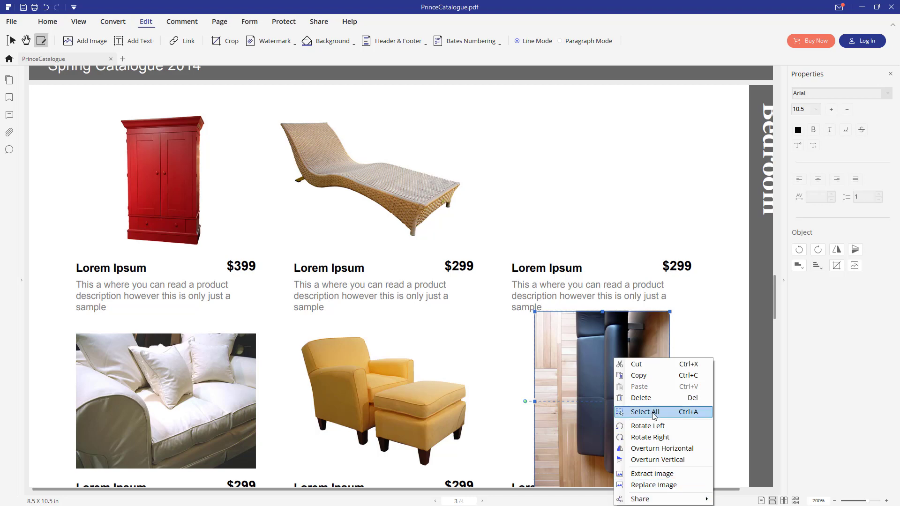
# Copy the yellow armchair image and paste it into the empty third-column slot
pyautogui.click(636, 364)
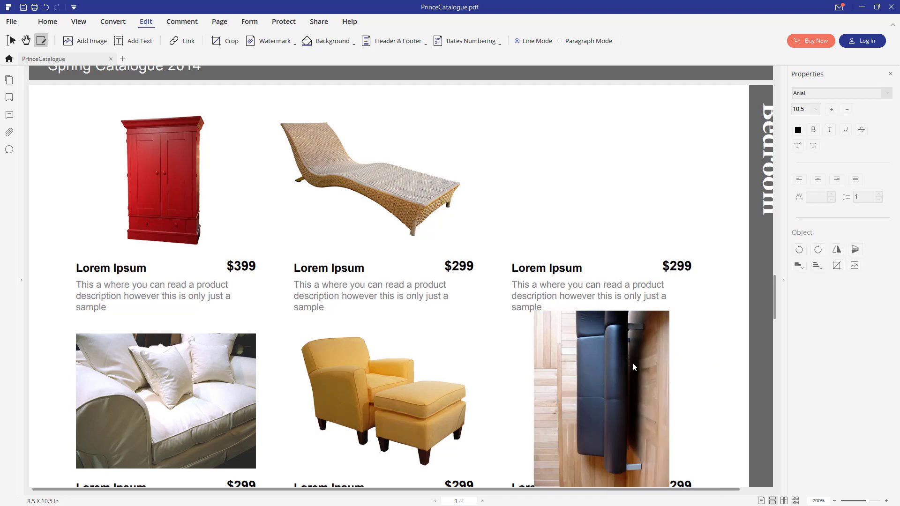
pyautogui.rightClick(415, 407)
pyautogui.click(438, 376)
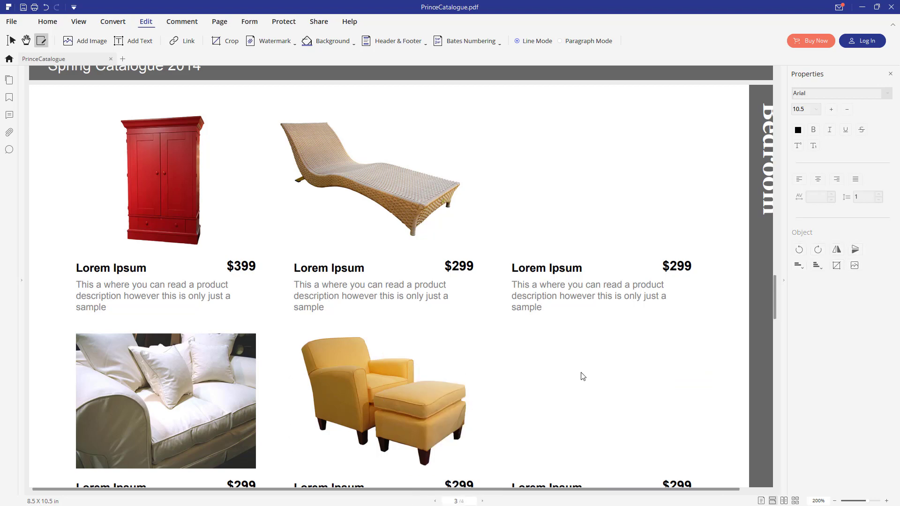
pyautogui.rightClick(581, 374)
pyautogui.click(627, 401)
pyautogui.moveTo(404, 394); pyautogui.dragTo(602, 383)
# Insert 'ssfsfsfs' into the vertical web address text on the back page
pyautogui.scroll(-2, 516, 338)
pyautogui.click(366, 350)
pyautogui.click(163, 337)
pyautogui.scroll(-10, 279, 155)
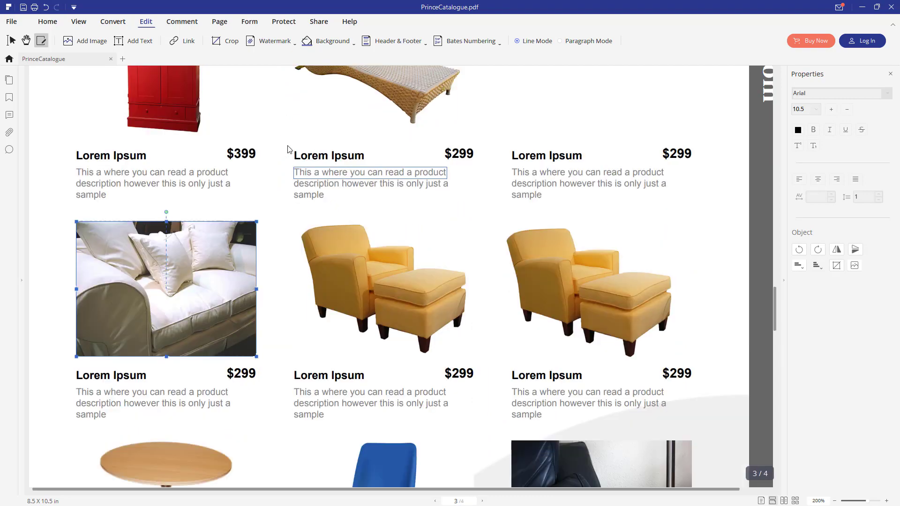
pyautogui.scroll(-15, 167, 272)
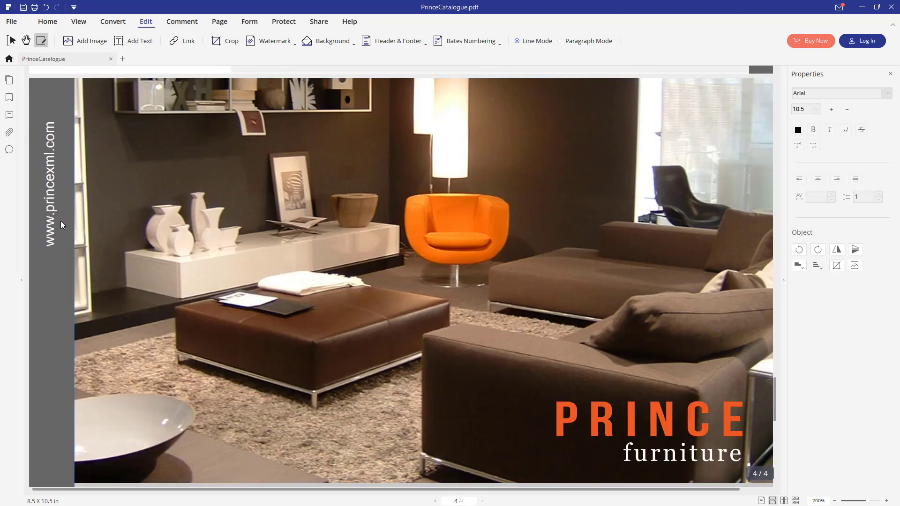
pyautogui.click(50, 202)
pyautogui.write('ssfsfsfs')
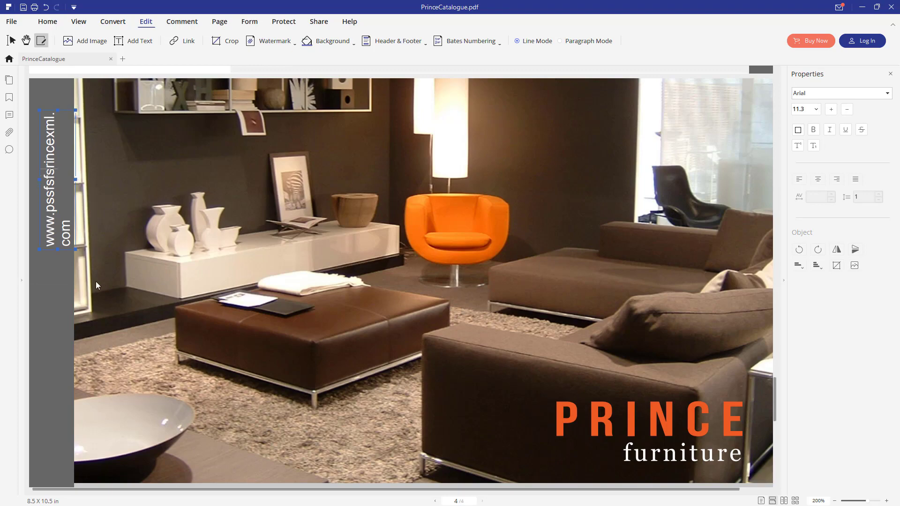
# Enlarge the QR code by dragging its corner up and to the left
pyautogui.scroll(-15, 567, 303)
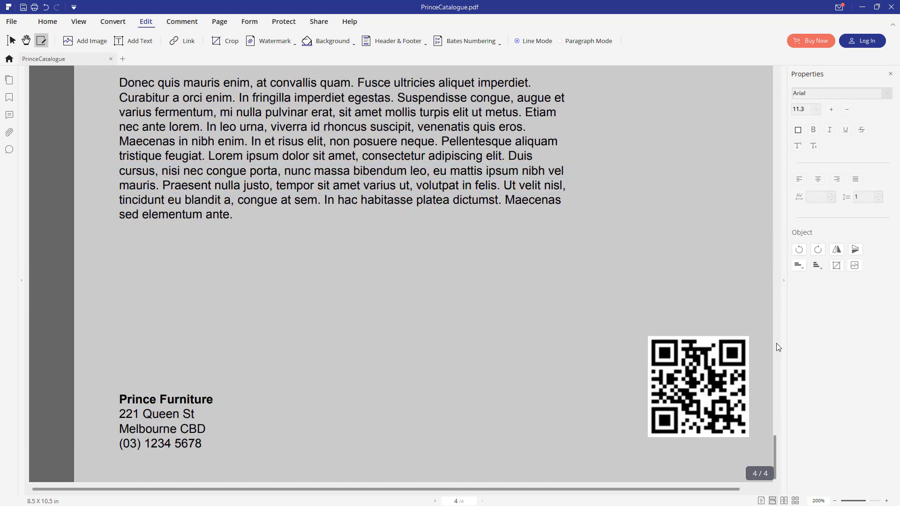
pyautogui.click(661, 341)
pyautogui.moveTo(649, 337); pyautogui.dragTo(582, 281)
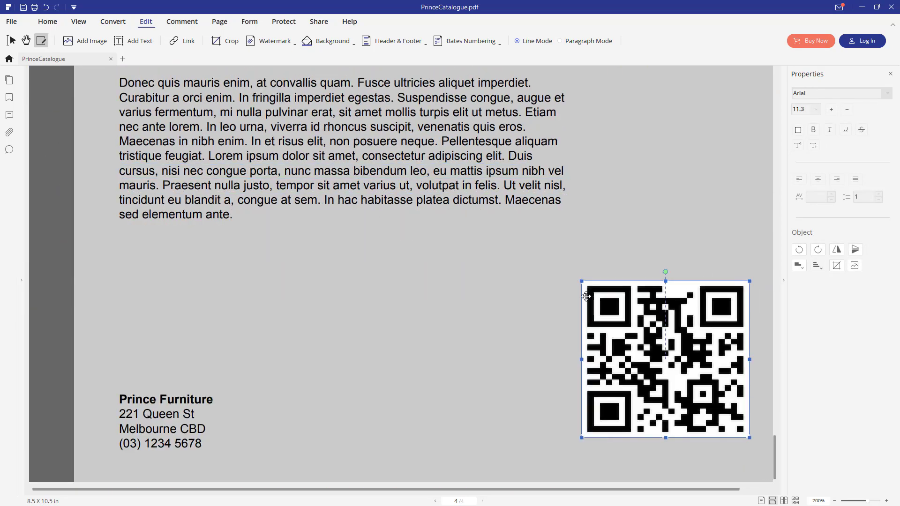
# Insert 'sfsfsf' into the word 'congue' in the body text
pyautogui.click(165, 404)
pyautogui.click(157, 443)
pyautogui.click(232, 171)
pyautogui.write('sfsfsf')
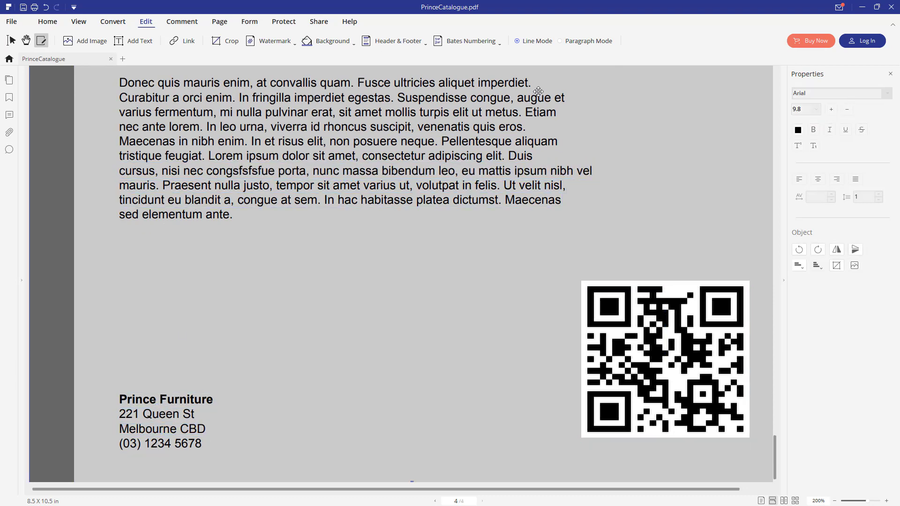
# Draw a red ellipse comment over the second paragraph
pyautogui.click(174, 24)
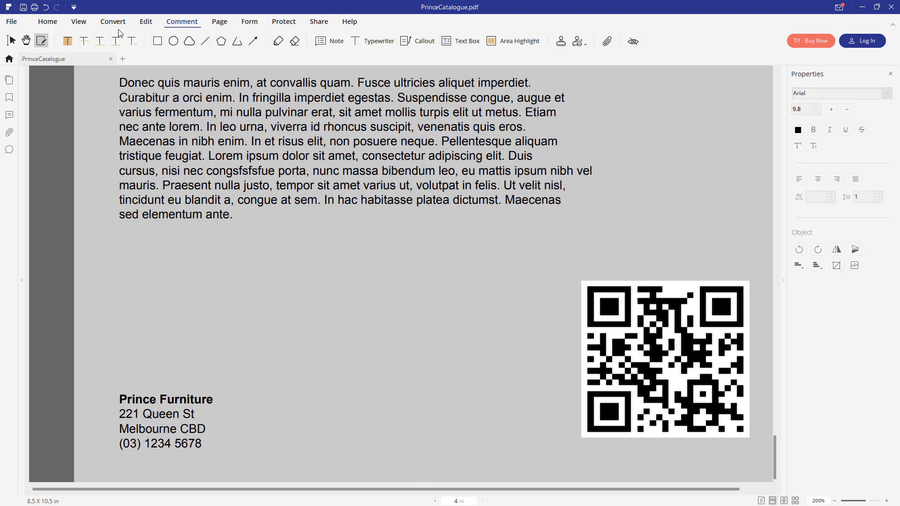
pyautogui.click(173, 40)
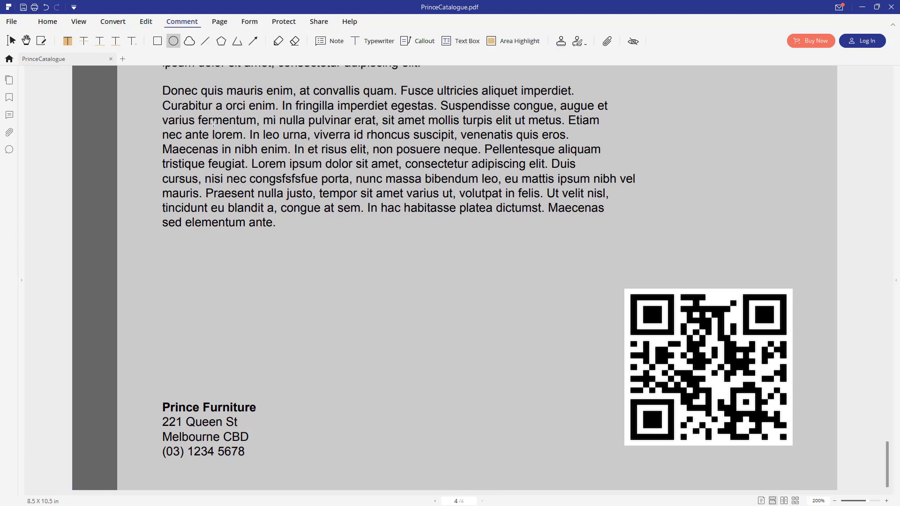
pyautogui.moveTo(213, 120)
pyautogui.mouseDown()
pyautogui.moveTo(338, 245)
pyautogui.moveTo(443, 261)
pyautogui.moveTo(627, 167)
pyautogui.mouseUp()
# Make the freehand pencil scribble blue with line thickness 10
pyautogui.click(279, 42)
pyautogui.click(12, 41)
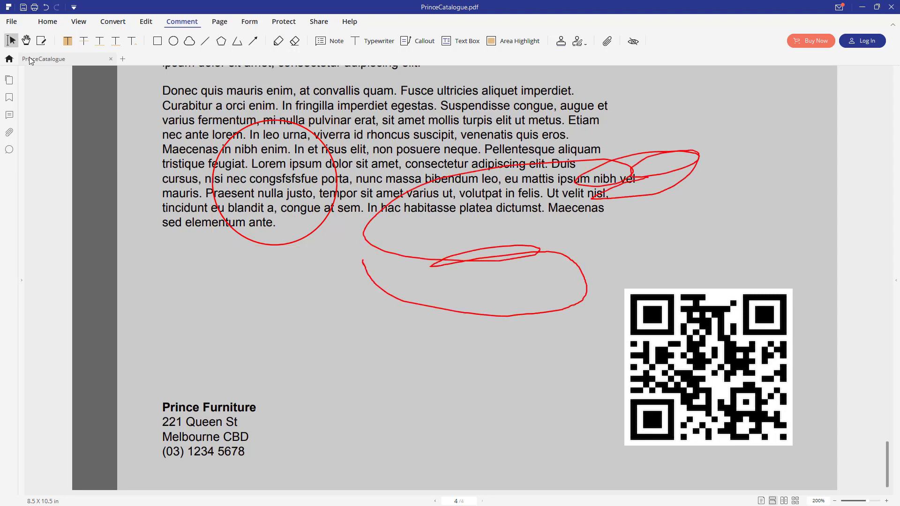
pyautogui.click(407, 197)
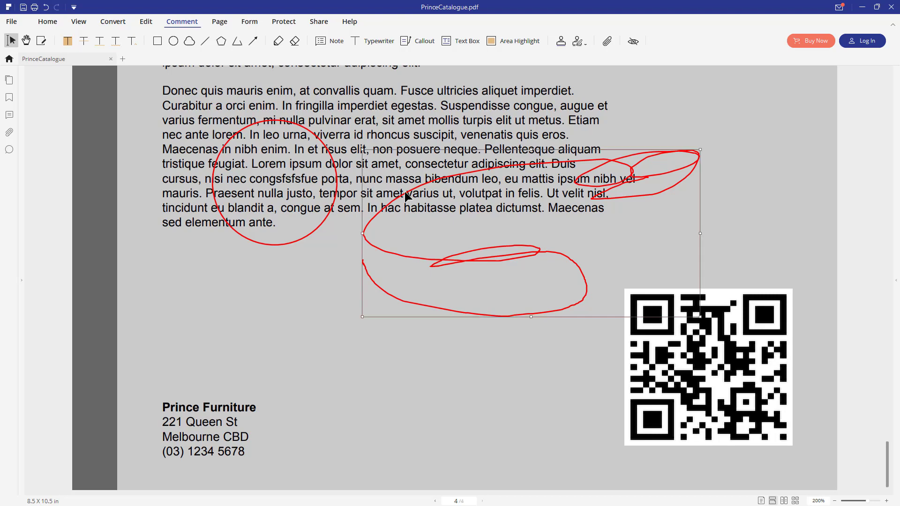
pyautogui.rightClick(406, 193)
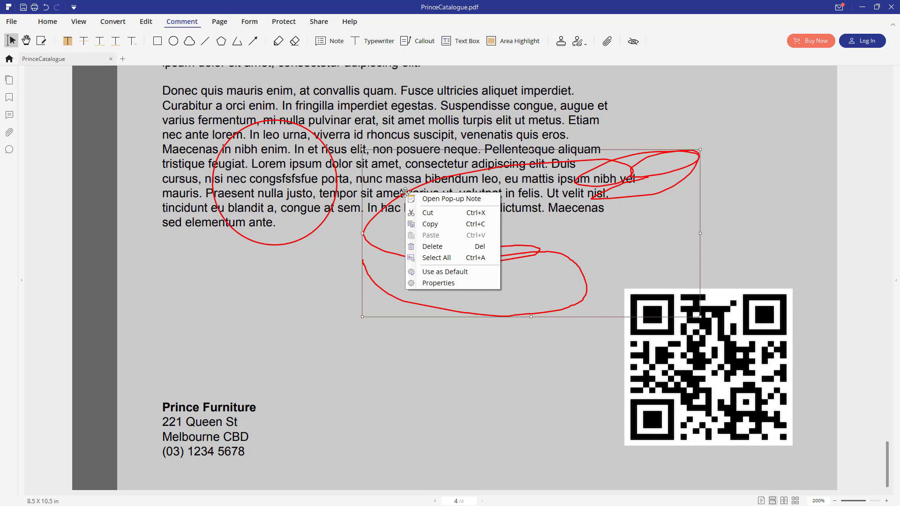
pyautogui.click(433, 282)
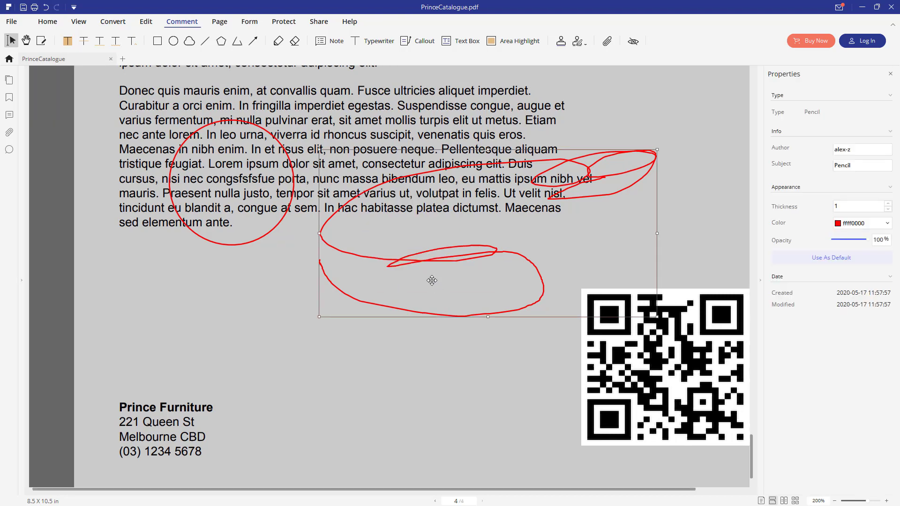
pyautogui.click(890, 226)
pyautogui.click(856, 249)
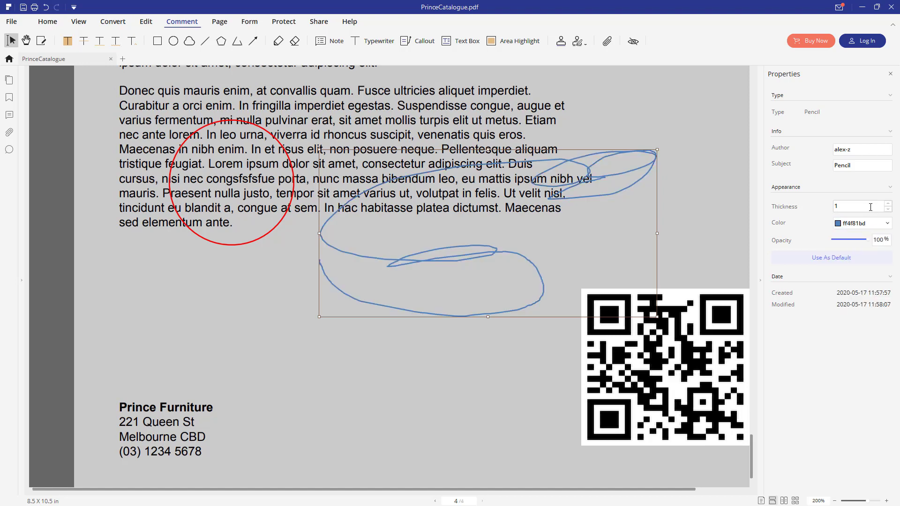
pyautogui.click(835, 207)
pyautogui.write('0')
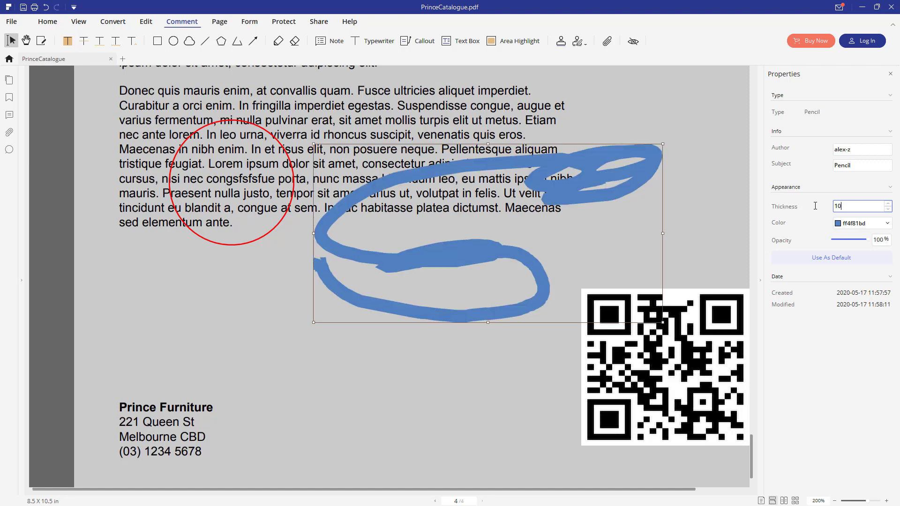
# Shrink the red circle and give its outline a dashed style
pyautogui.click(244, 124)
pyautogui.moveTo(169, 121); pyautogui.dragTo(202, 158)
pyautogui.click(863, 205)
pyautogui.click(870, 242)
# Draw a red arrow comment across a line of the first paragraph
pyautogui.click(887, 206)
pyautogui.click(862, 220)
pyautogui.scroll(2, 390, 277)
pyautogui.click(253, 41)
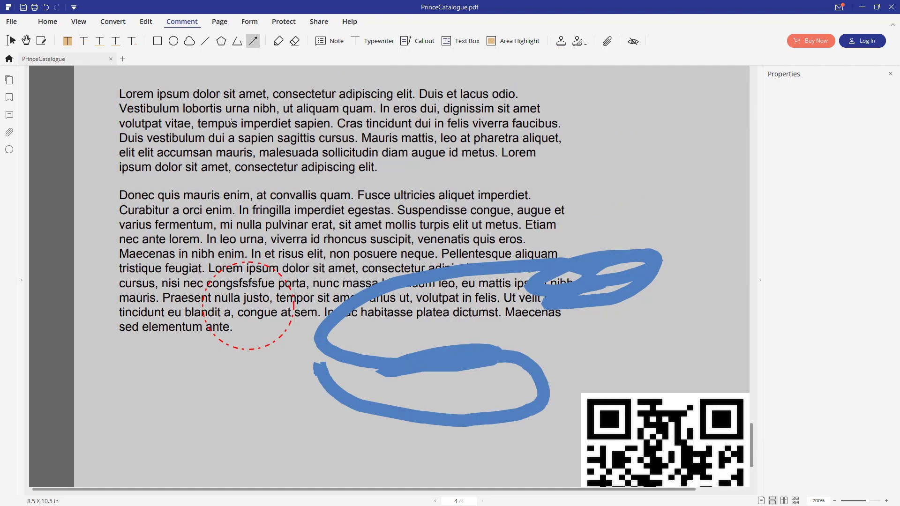
pyautogui.moveTo(170, 149)
pyautogui.mouseDown()
pyautogui.moveTo(225, 139)
pyautogui.moveTo(462, 138)
pyautogui.mouseUp()
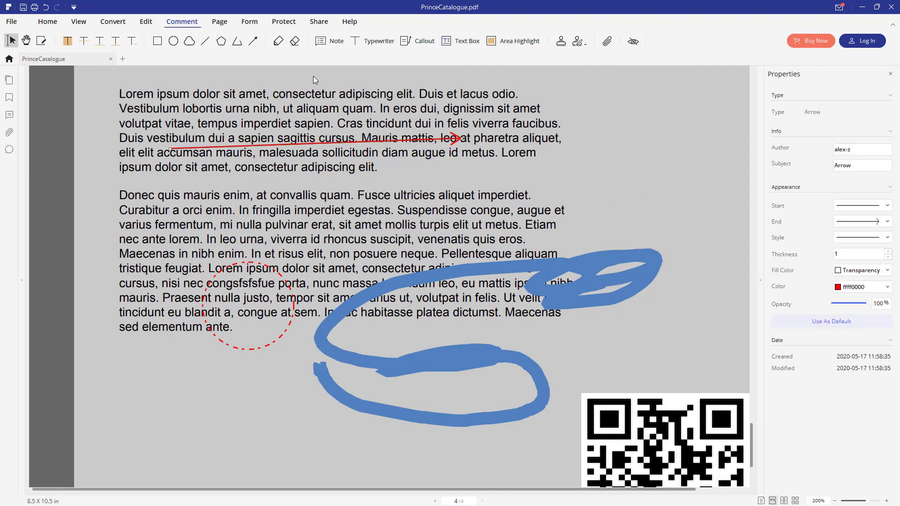
# Draw and complete a five-point blue polyline starting and ending near the word 'amet'
pyautogui.click(237, 41)
pyautogui.click(223, 167)
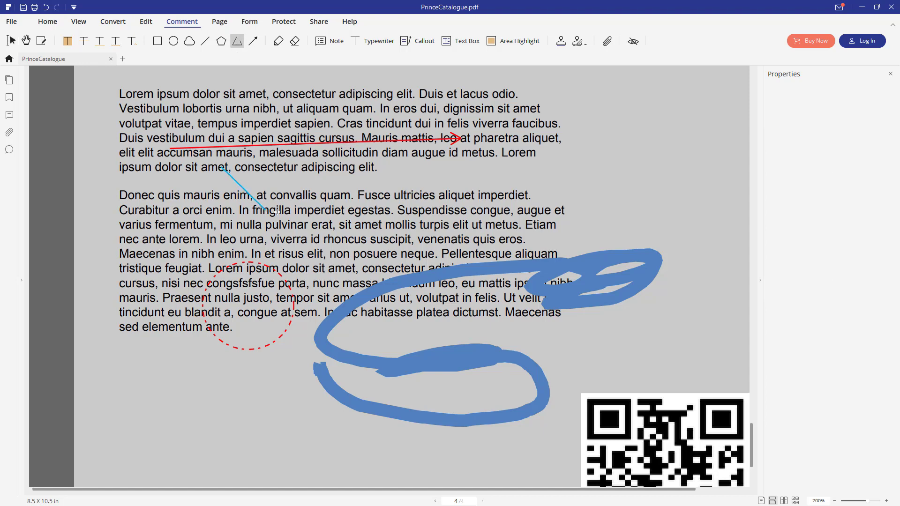
pyautogui.click(393, 259)
pyautogui.click(392, 171)
pyautogui.click(318, 183)
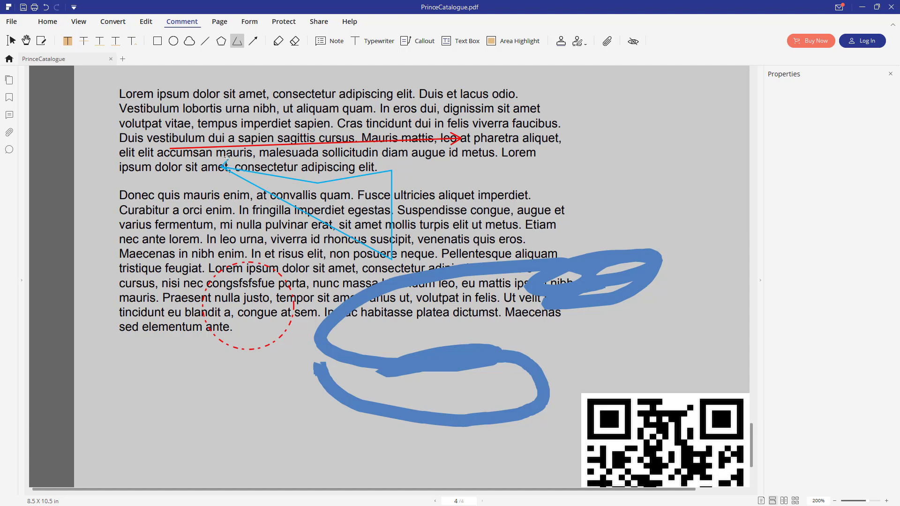
pyautogui.click(224, 165)
pyautogui.rightClick(252, 153)
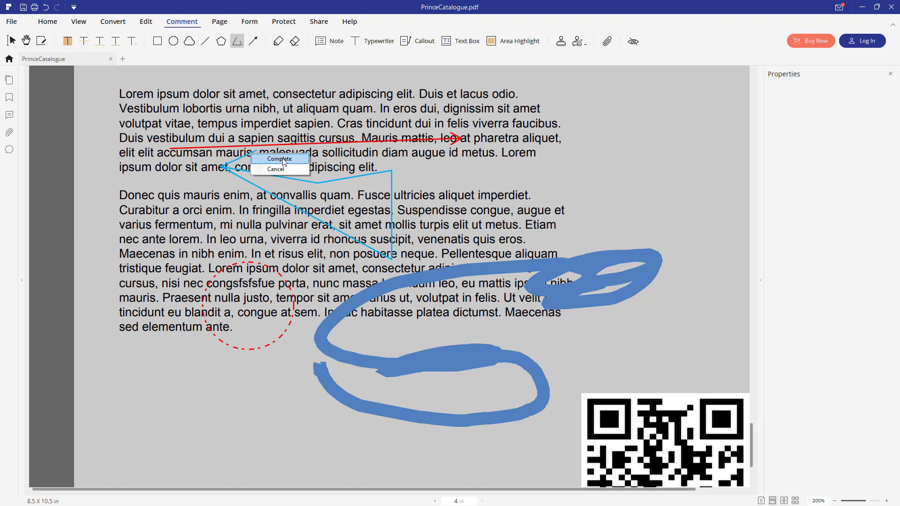
pyautogui.click(279, 158)
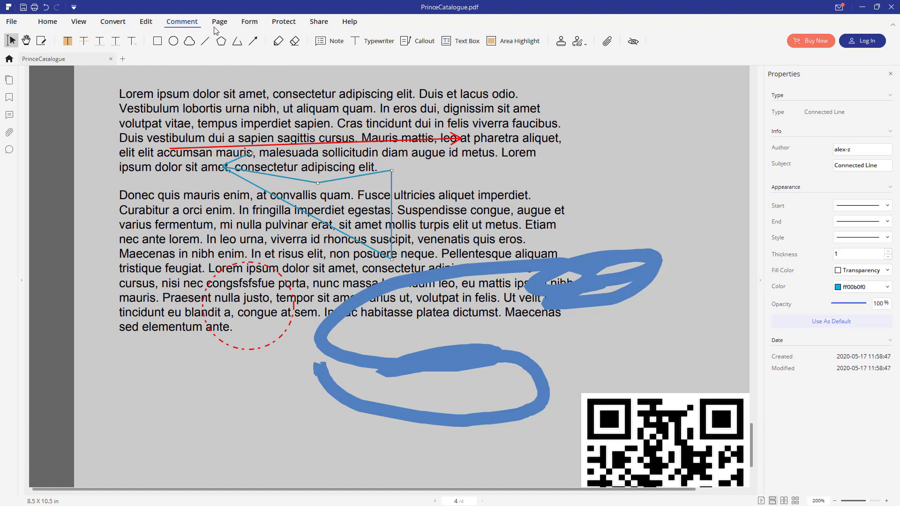
# Draw a cloud shape over the right side of the back page's second paragraph
pyautogui.click(189, 41)
pyautogui.click(480, 167)
pyautogui.click(566, 225)
pyautogui.doubleClick(460, 233)
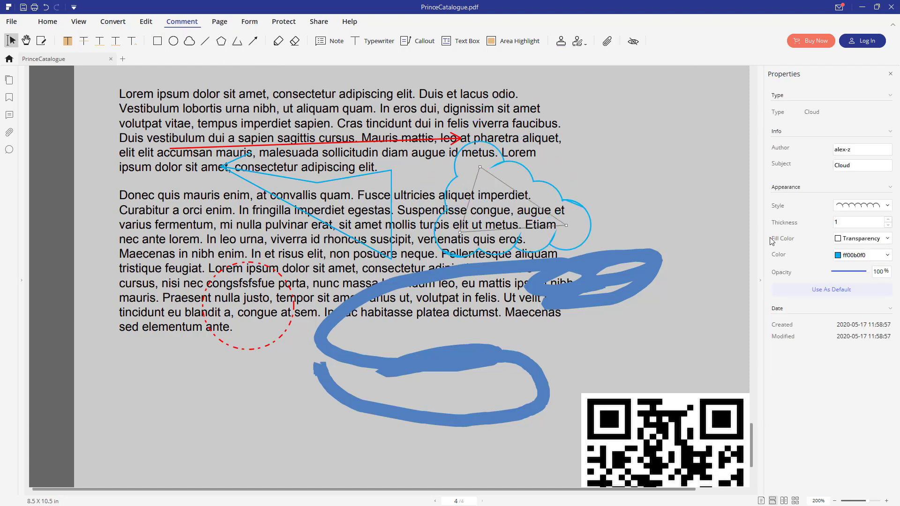
# Set both the cloud's outline colour and fill colour to green
pyautogui.click(888, 256)
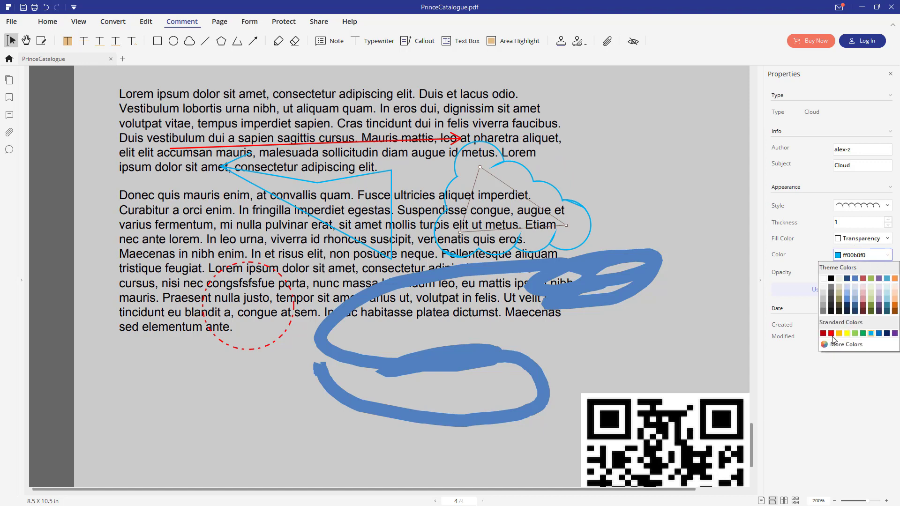
pyautogui.click(864, 334)
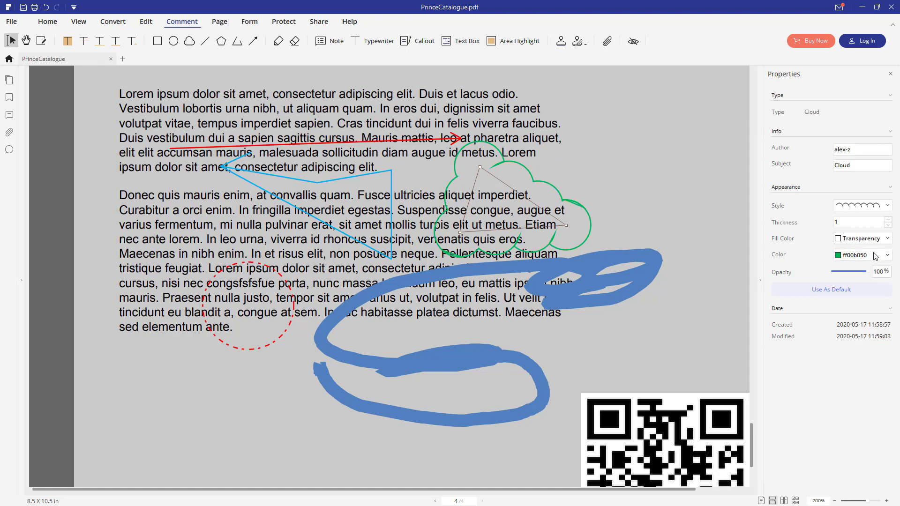
pyautogui.click(884, 240)
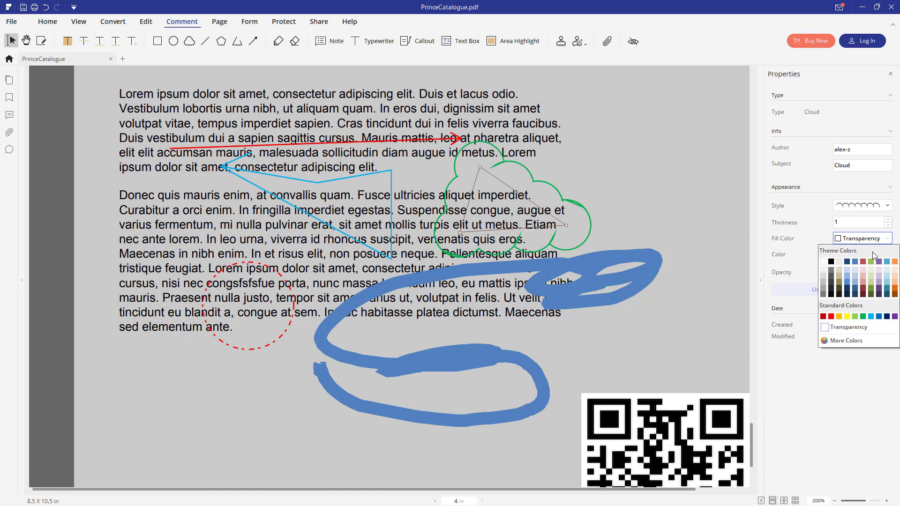
pyautogui.click(864, 317)
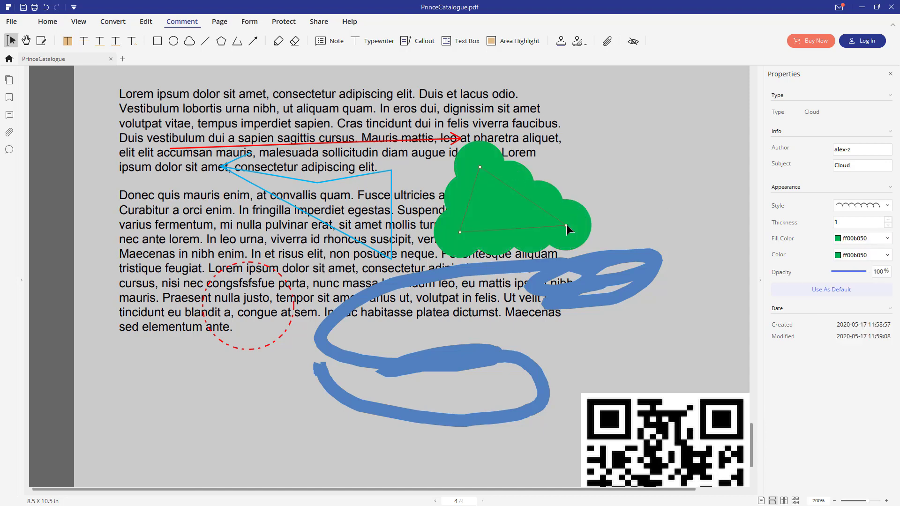
# Drag the cloud's vertices to enlarge it upward, leftward and further right
pyautogui.moveTo(480, 166); pyautogui.dragTo(491, 138)
pyautogui.moveTo(529, 180); pyautogui.dragTo(529, 180)
pyautogui.moveTo(460, 233); pyautogui.dragTo(482, 227)
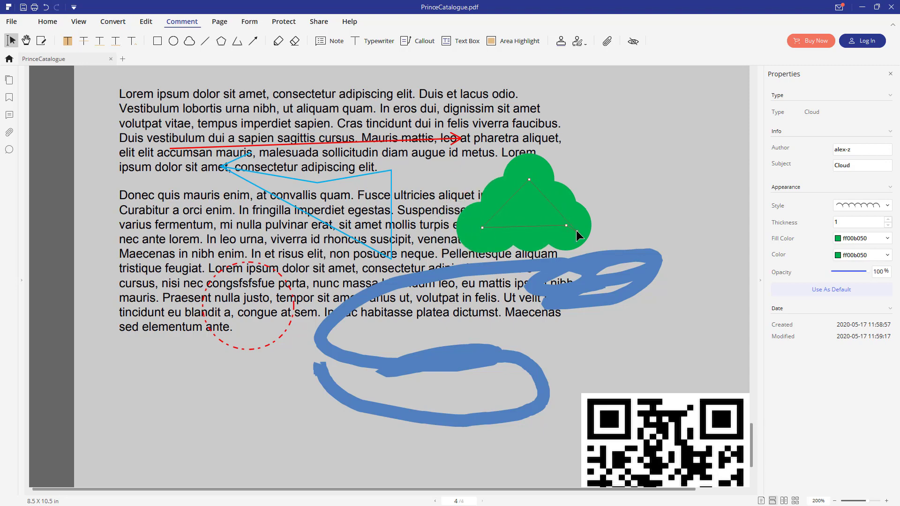
pyautogui.moveTo(577, 231); pyautogui.dragTo(577, 232)
# Place a sticky note reading 'sfsf' beside the end of the back page's first paragraph
pyautogui.click(636, 178)
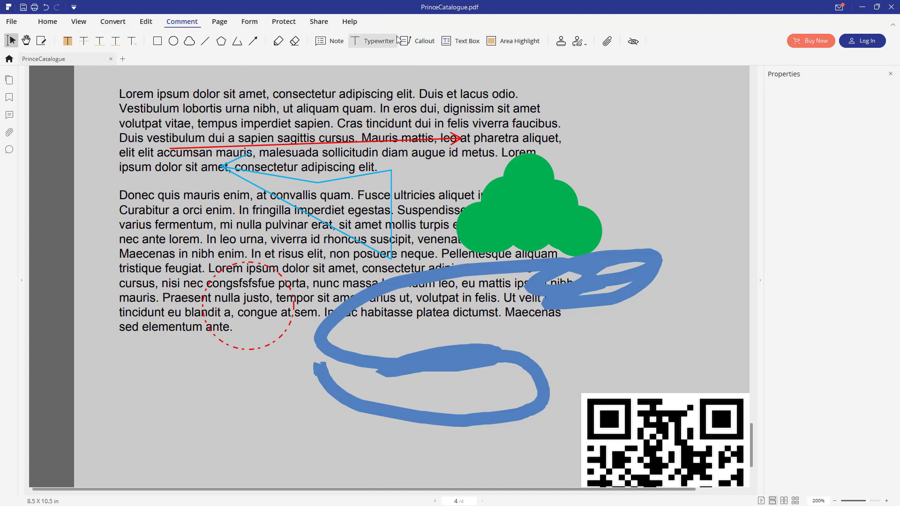
pyautogui.click(331, 43)
pyautogui.click(604, 149)
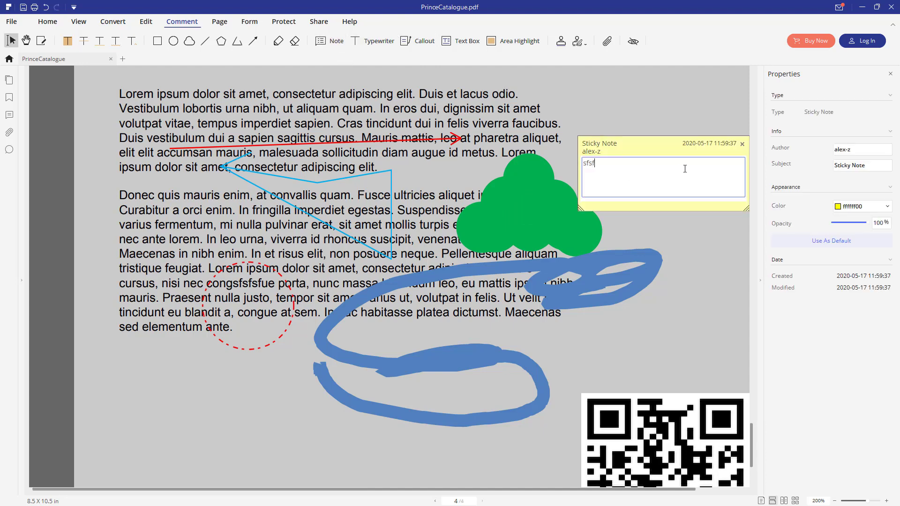
pyautogui.click(742, 144)
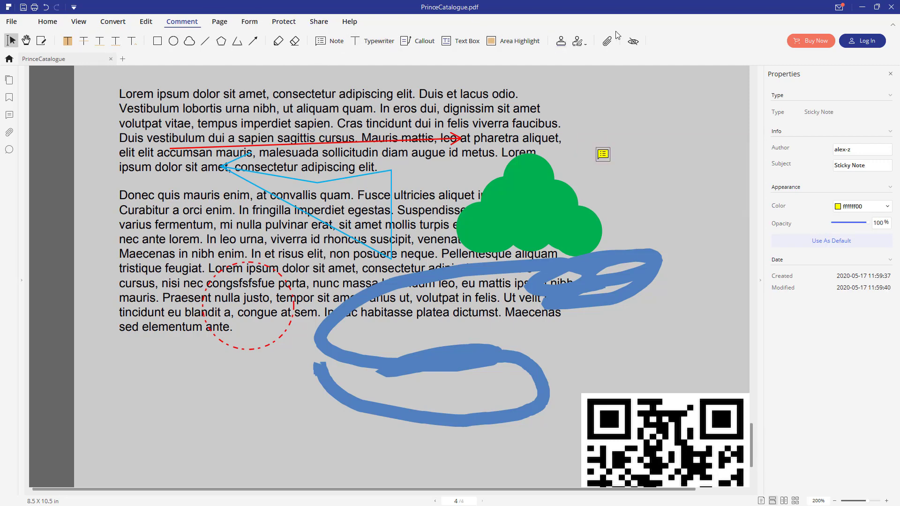
# In the page thumbnails, delete page 4 and confirm, leaving three pages
pyautogui.click(221, 22)
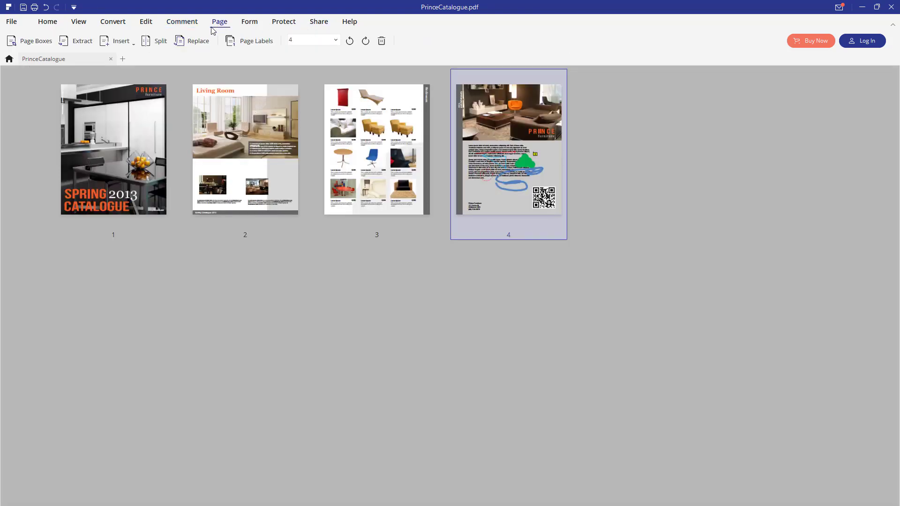
pyautogui.moveTo(342, 188)
pyautogui.moveTo(236, 151)
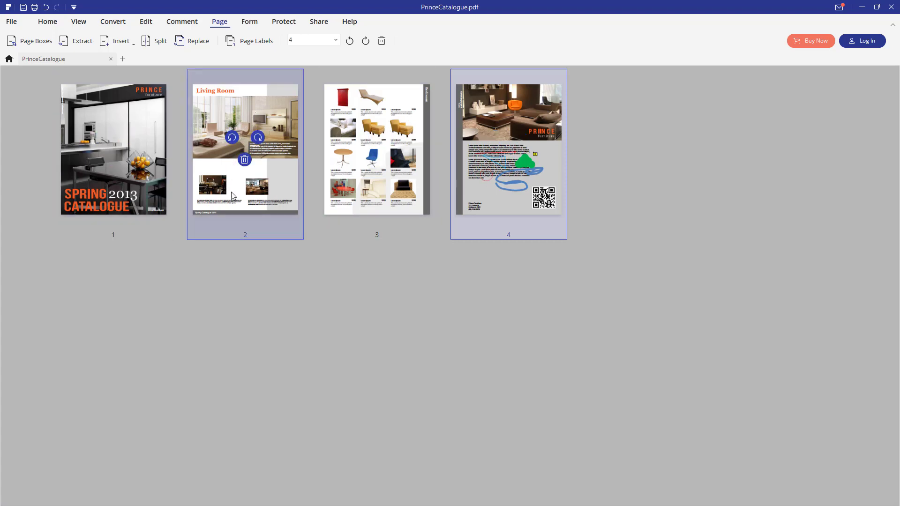
pyautogui.moveTo(358, 173)
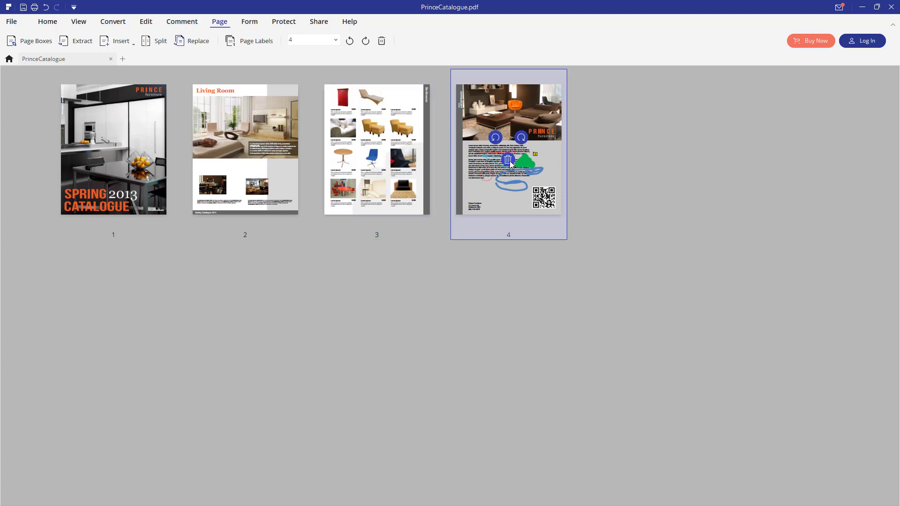
pyautogui.click(509, 160)
pyautogui.click(526, 281)
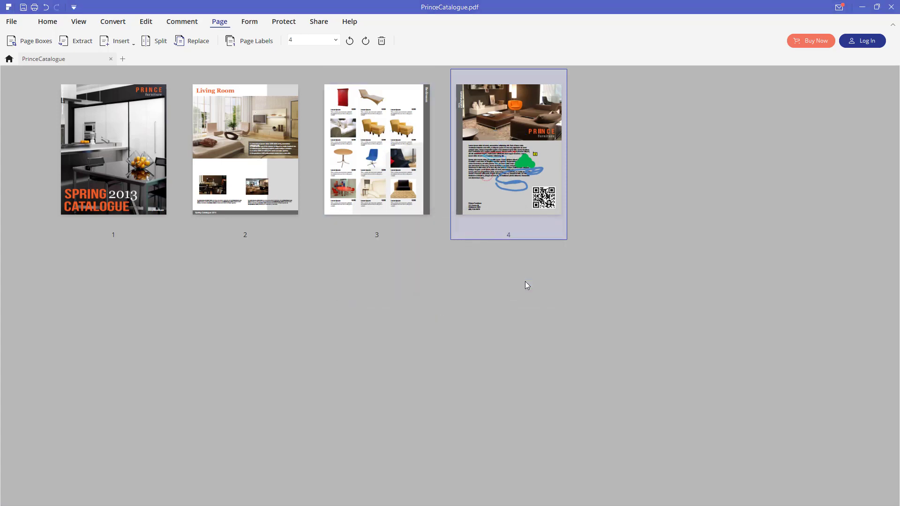
pyautogui.moveTo(385, 172)
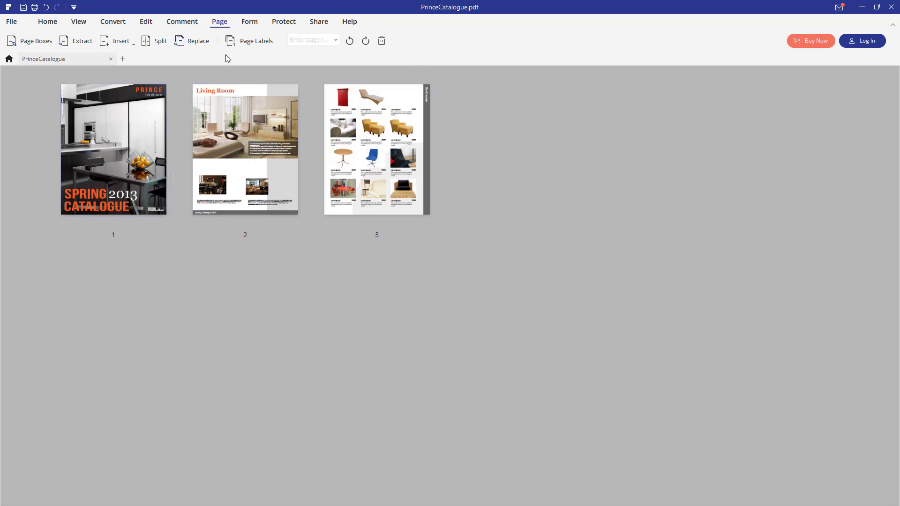
# Add an enlarged text field over the lounge chair and a check box in the right column
pyautogui.click(249, 22)
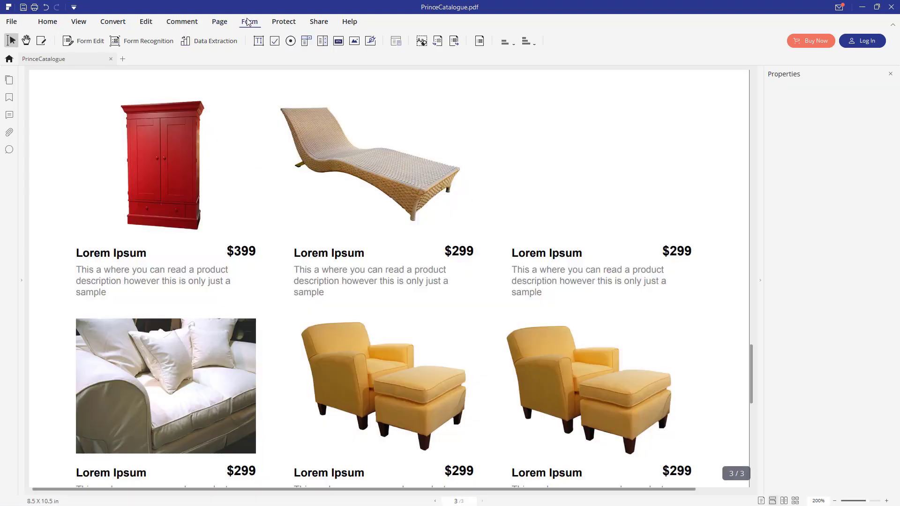
pyautogui.click(258, 41)
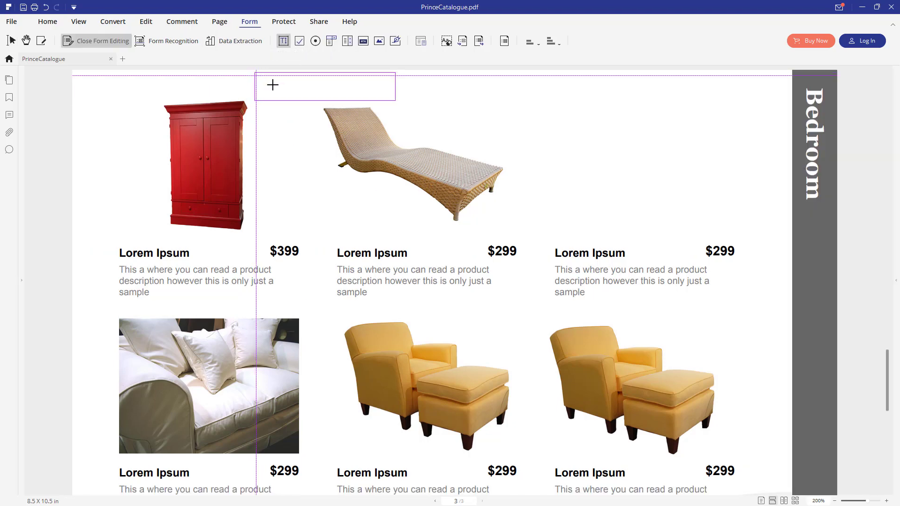
pyautogui.click(289, 85)
pyautogui.moveTo(394, 100); pyautogui.dragTo(474, 151)
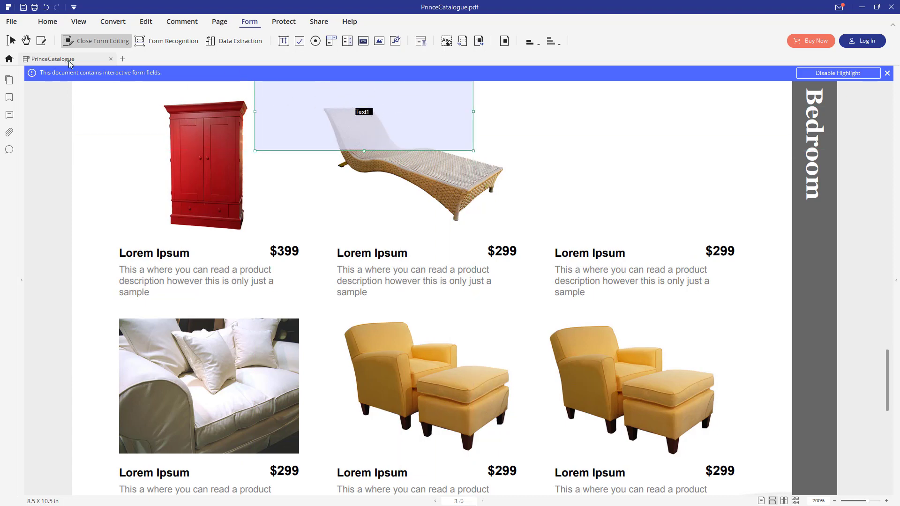
pyautogui.click(300, 41)
pyautogui.click(561, 124)
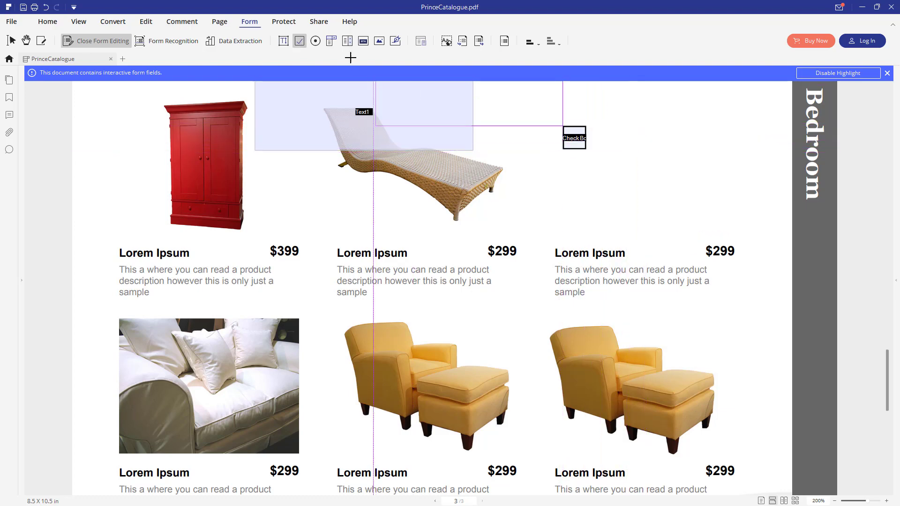
# Place a row of three radio buttons below the check box and a wide push button by the Bedroom banner
pyautogui.click(316, 40)
pyautogui.click(551, 187)
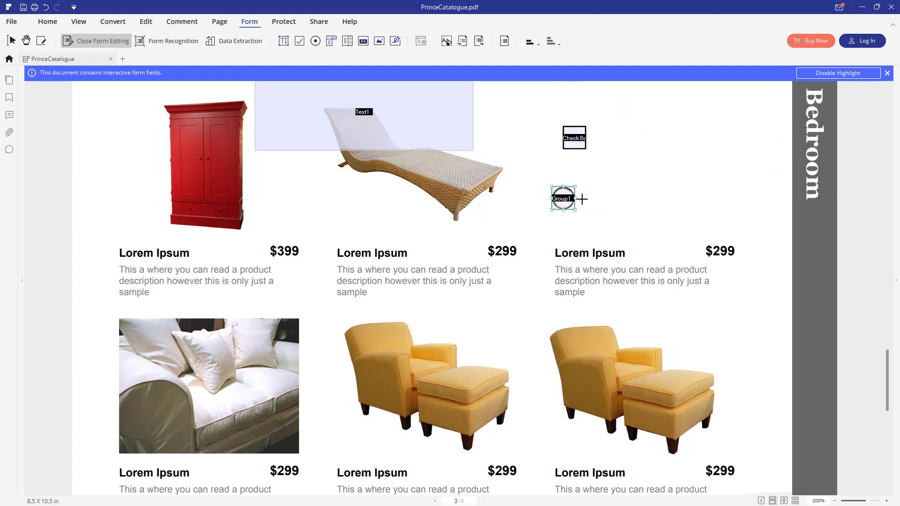
pyautogui.click(315, 42)
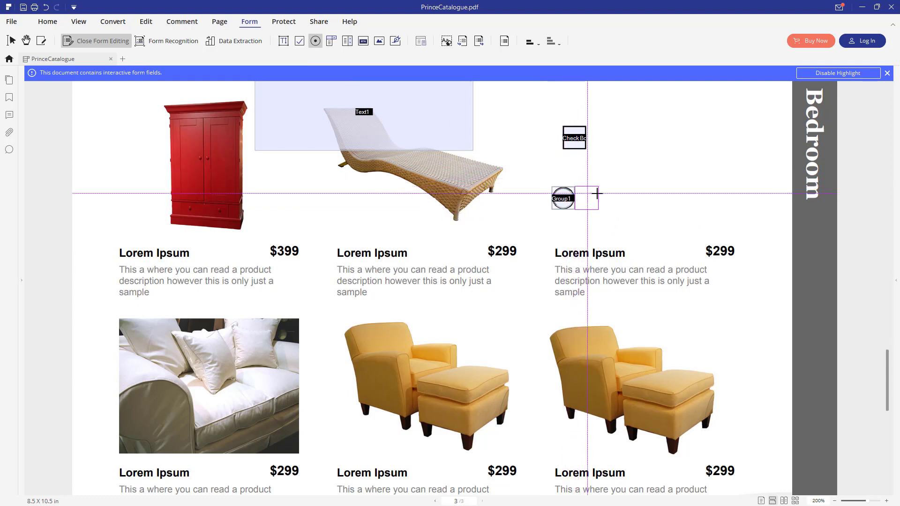
pyautogui.click(576, 187)
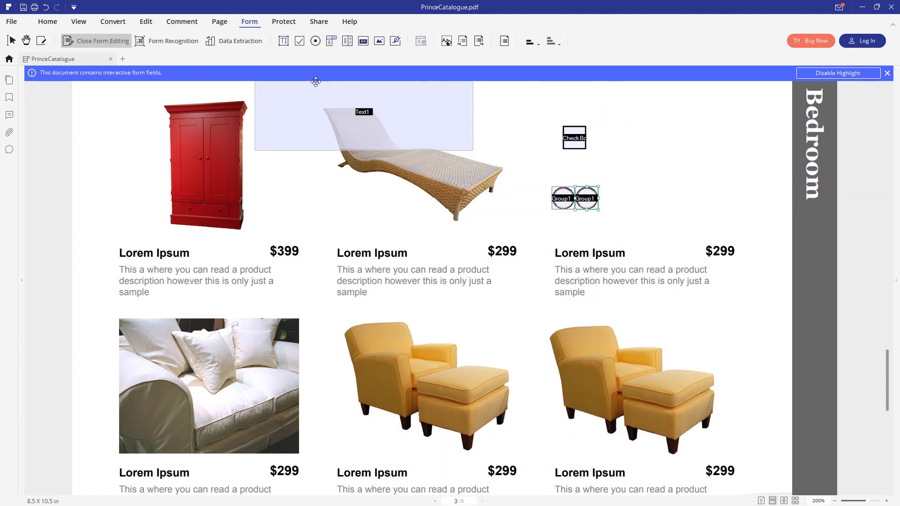
pyautogui.click(316, 41)
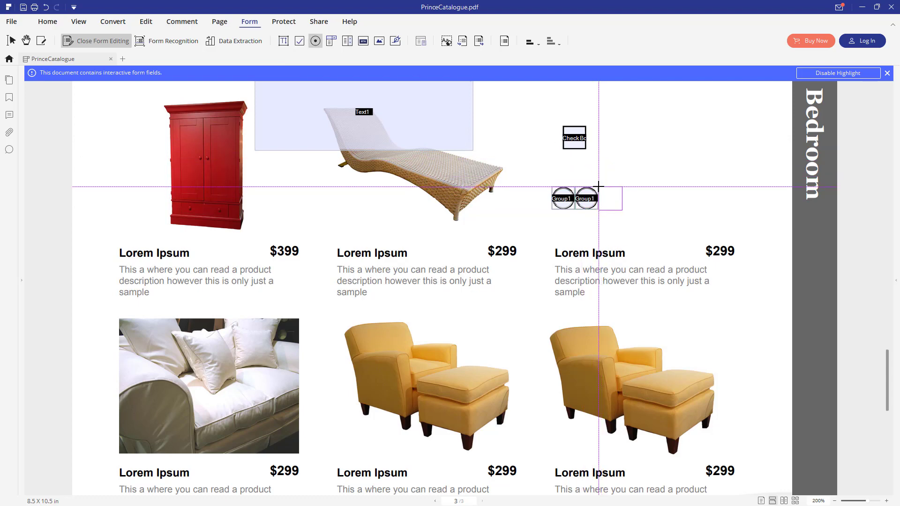
pyautogui.click(631, 183)
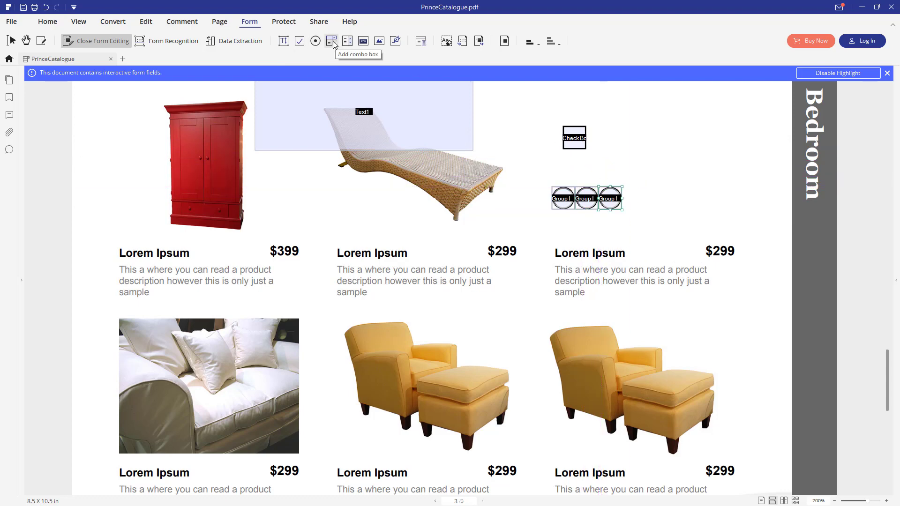
pyautogui.click(364, 43)
pyautogui.click(720, 145)
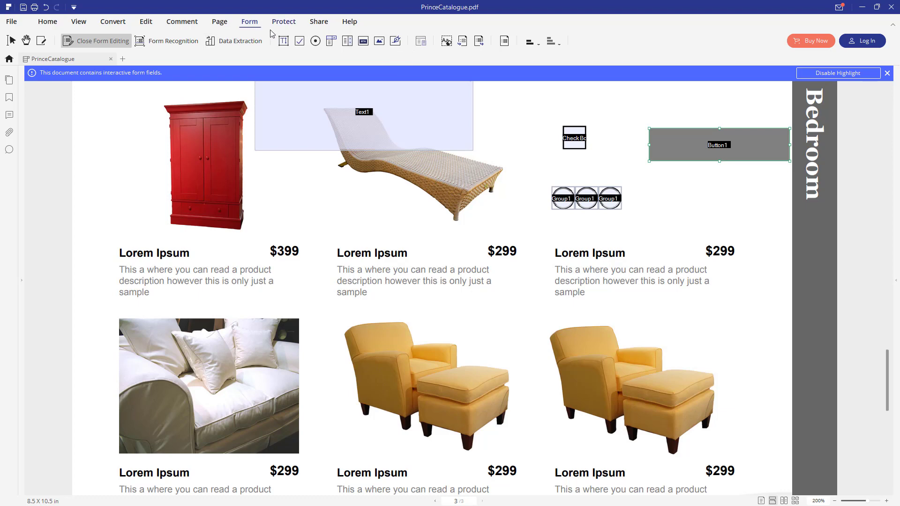
# Start Sign Document, draw a signature box left of the red wardrobe, and keep the existing identity
pyautogui.click(285, 25)
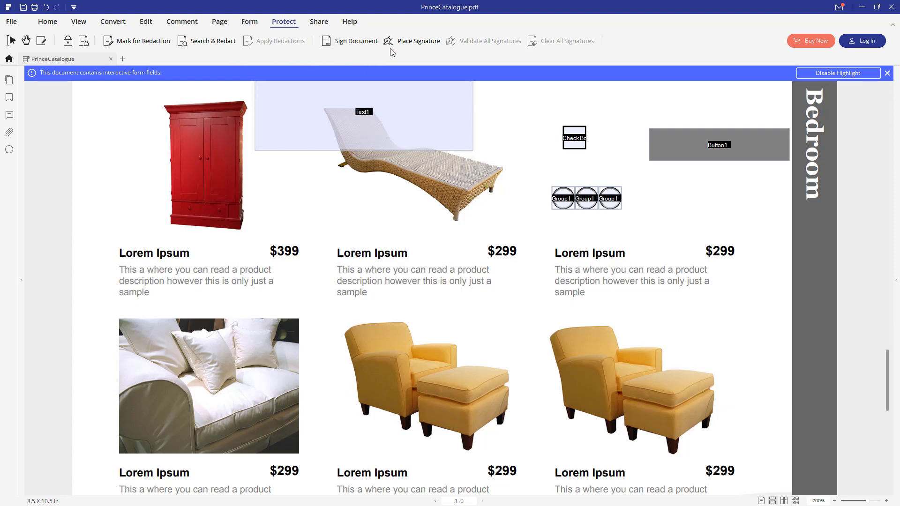
pyautogui.click(349, 42)
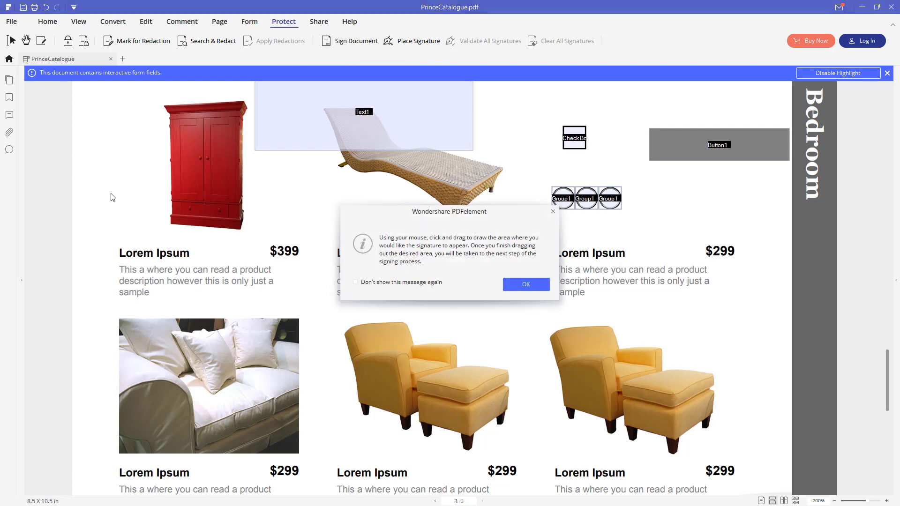
pyautogui.click(533, 286)
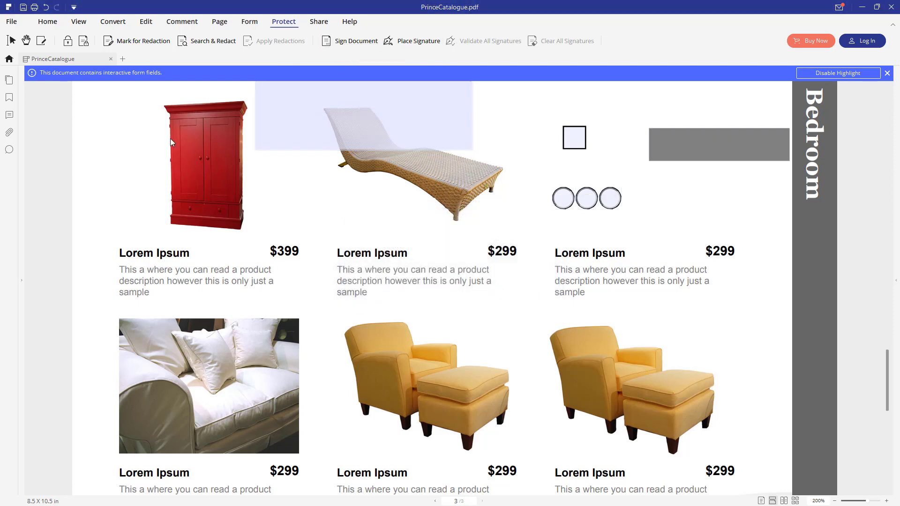
pyautogui.moveTo(86, 134); pyautogui.dragTo(125, 167)
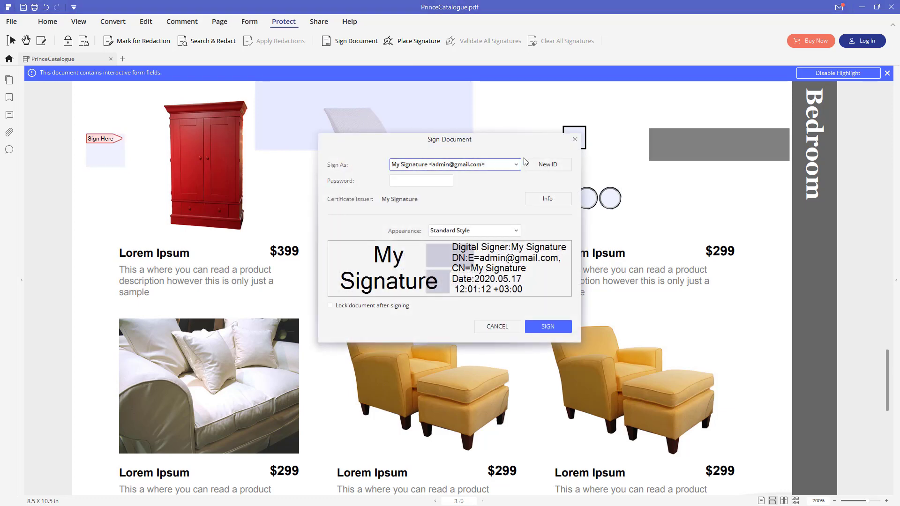
pyautogui.click(426, 164)
pyautogui.click(426, 165)
pyautogui.press('Tab')
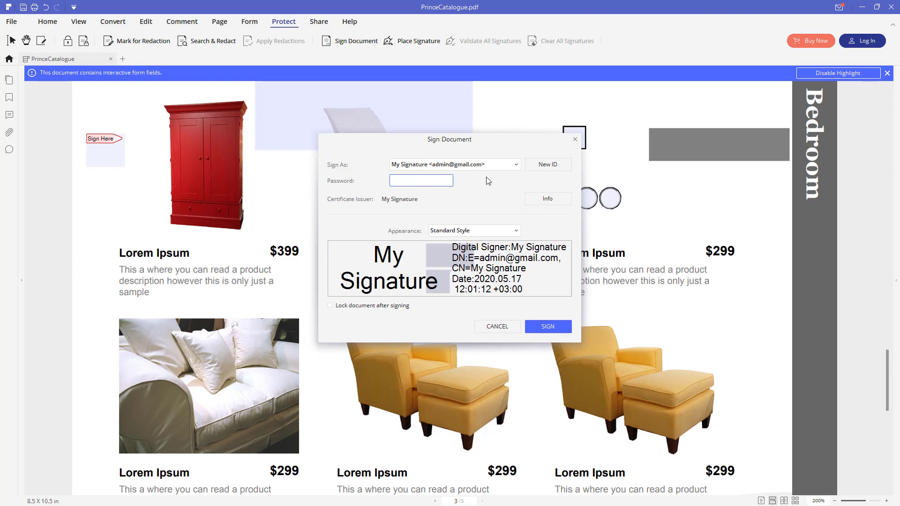
# Enter the signing password, sign, and save as PrinceCatalogue_Signed.pdf with the trial watermark
pyautogui.write('******')
pyautogui.click(544, 326)
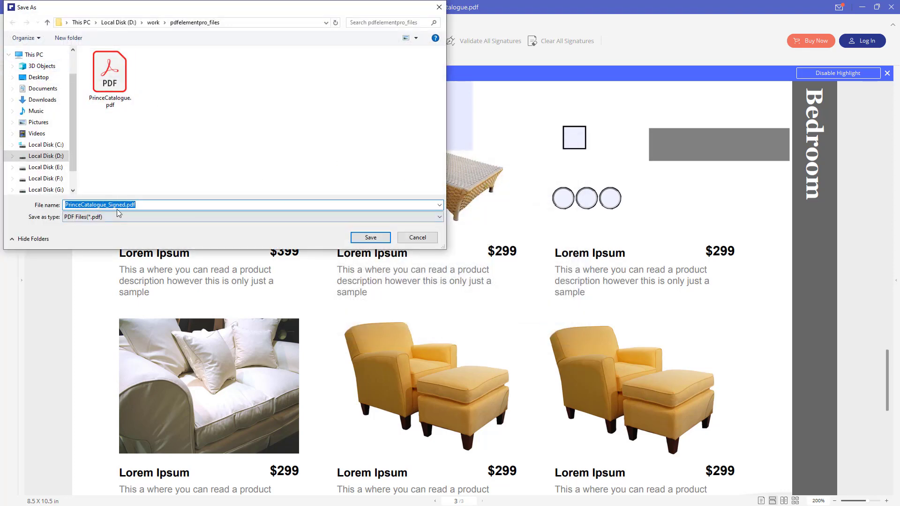
pyautogui.click(101, 204)
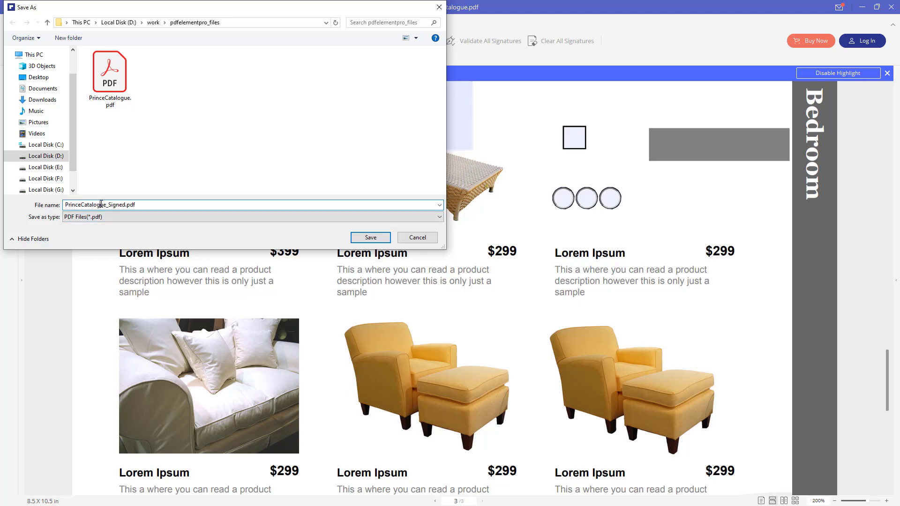
pyautogui.moveTo(146, 203); pyautogui.dragTo(25, 210)
pyautogui.click(155, 204)
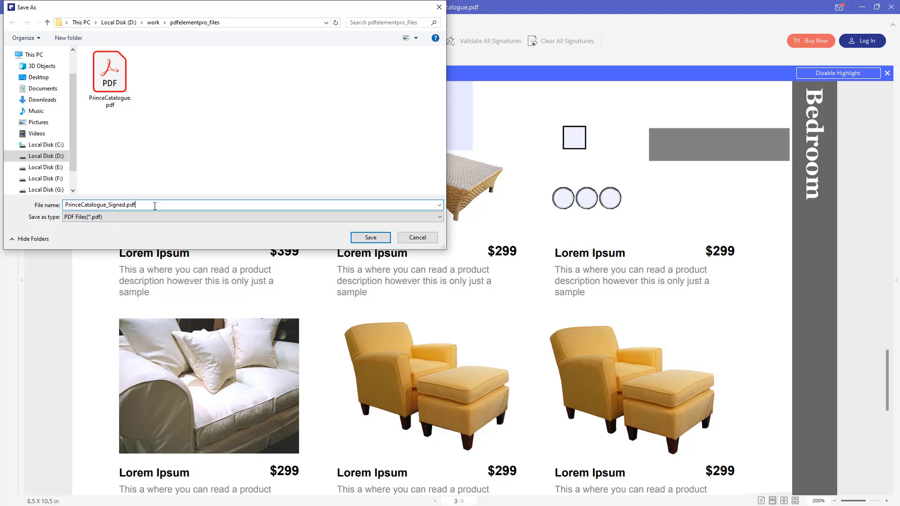
pyautogui.click(368, 238)
pyautogui.click(360, 304)
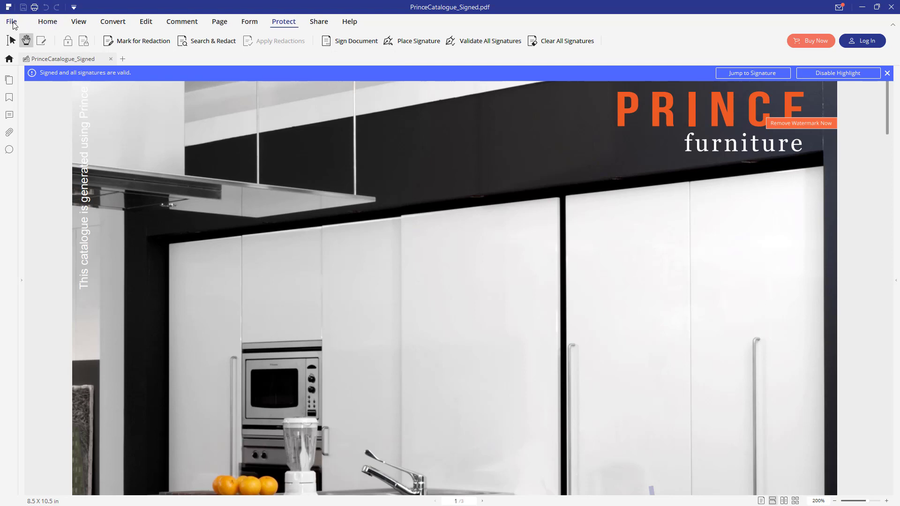
# Reopen PrinceCatalogue.pdf from recent files and tick 'Require a password to open the document'
pyautogui.click(13, 25)
pyautogui.click(236, 113)
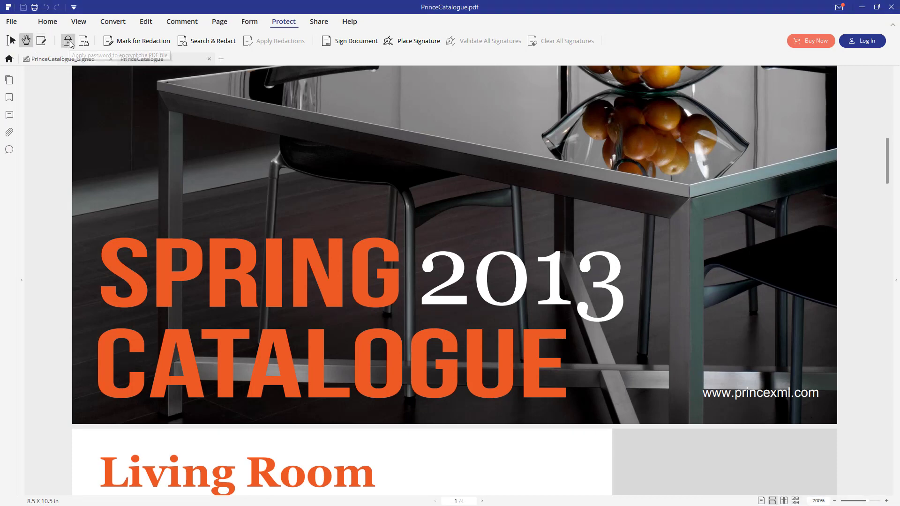
pyautogui.click(69, 43)
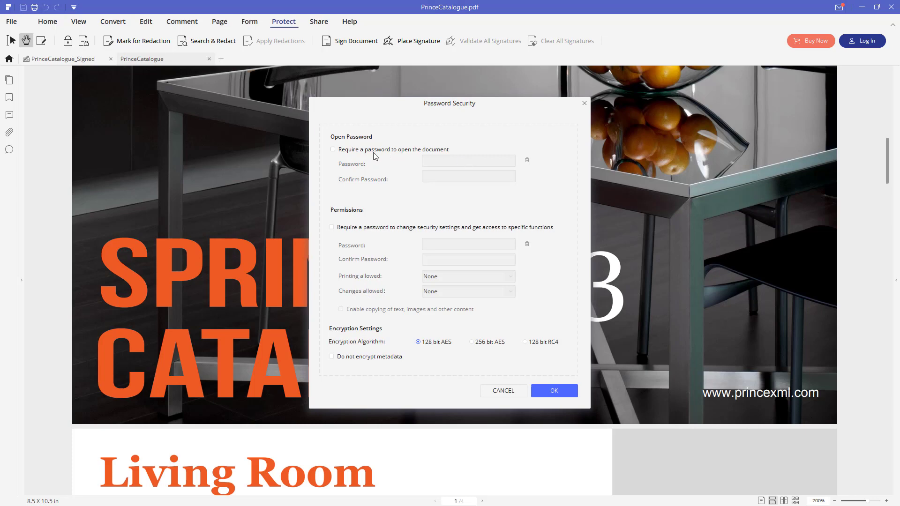
pyautogui.click(374, 152)
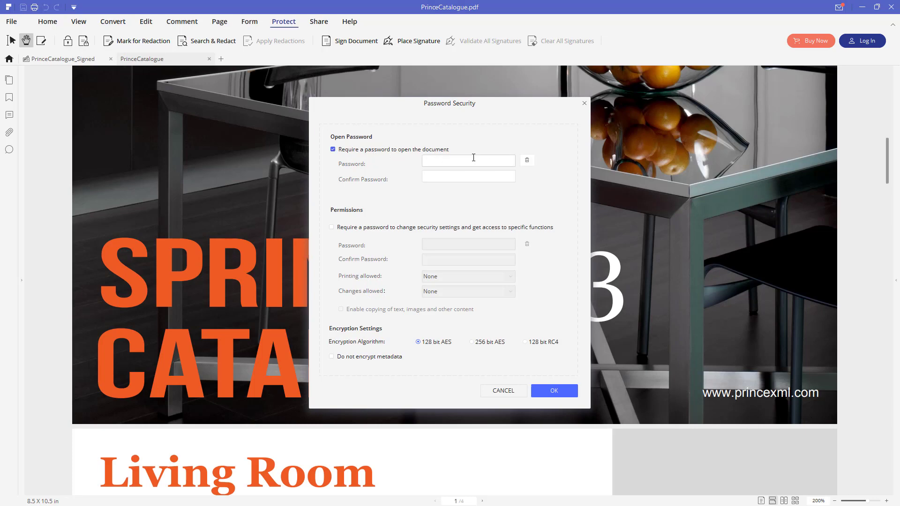
pyautogui.click(464, 160)
# Cancel the password settings, try Send to Email, and dismiss both no-mail-program errors
pyautogui.click(585, 103)
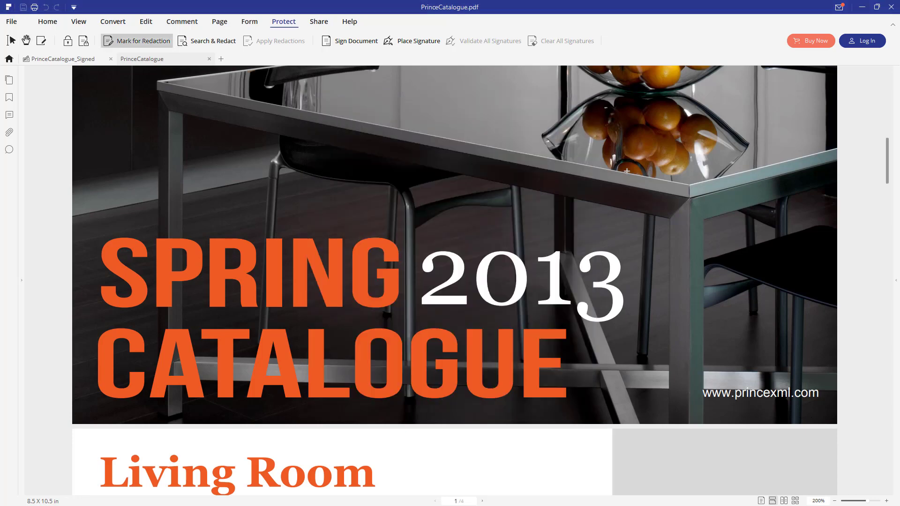
pyautogui.click(315, 23)
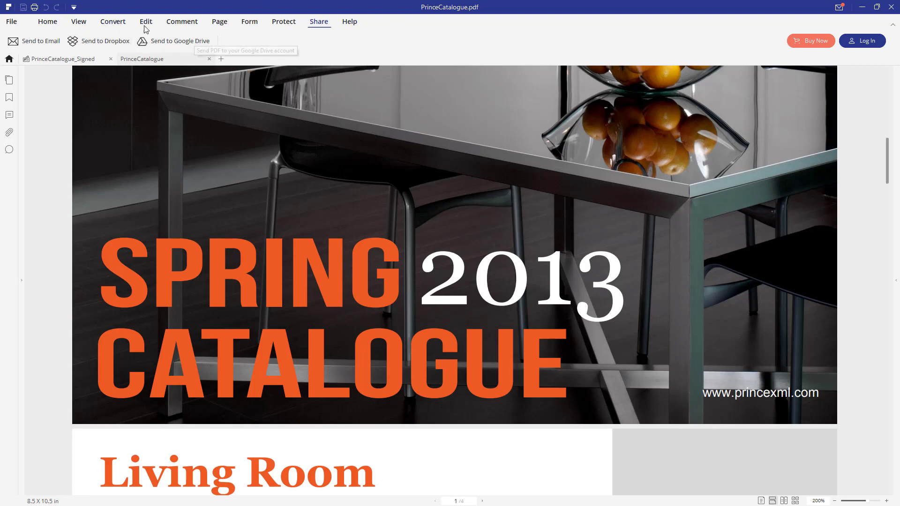
pyautogui.click(38, 43)
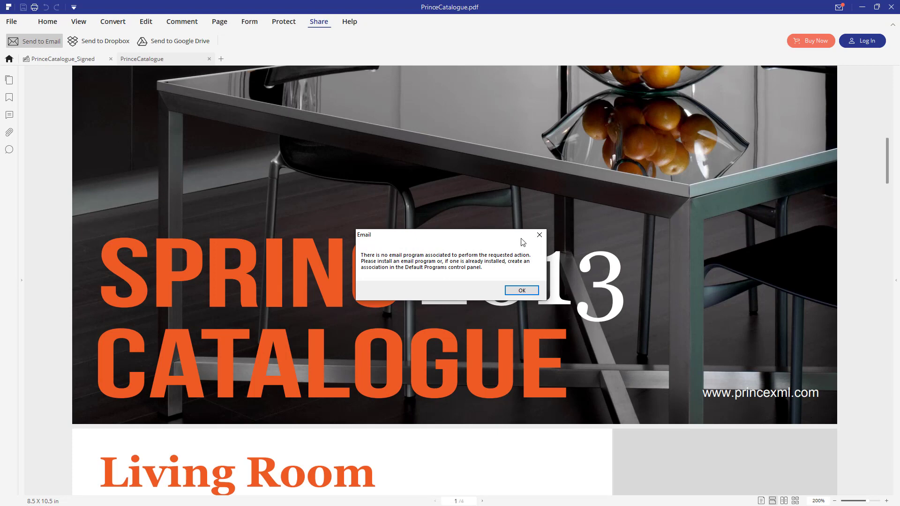
pyautogui.click(522, 291)
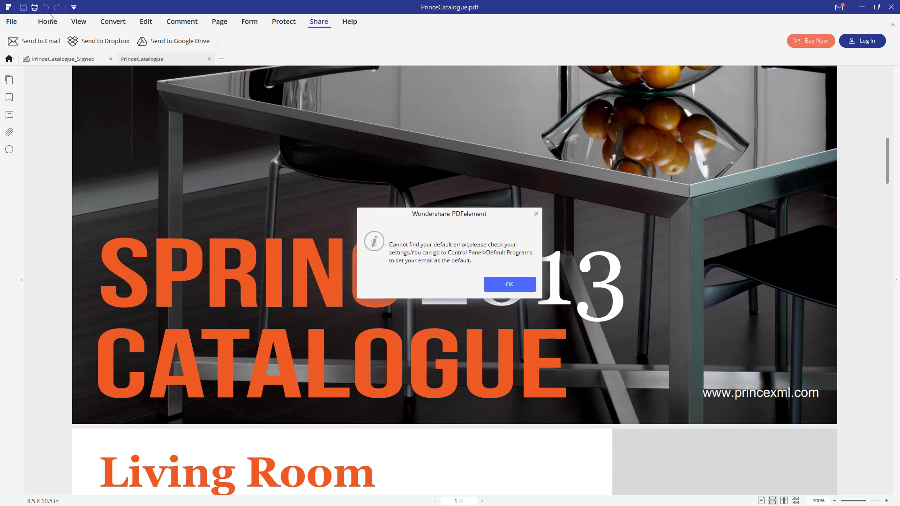
pyautogui.click(509, 284)
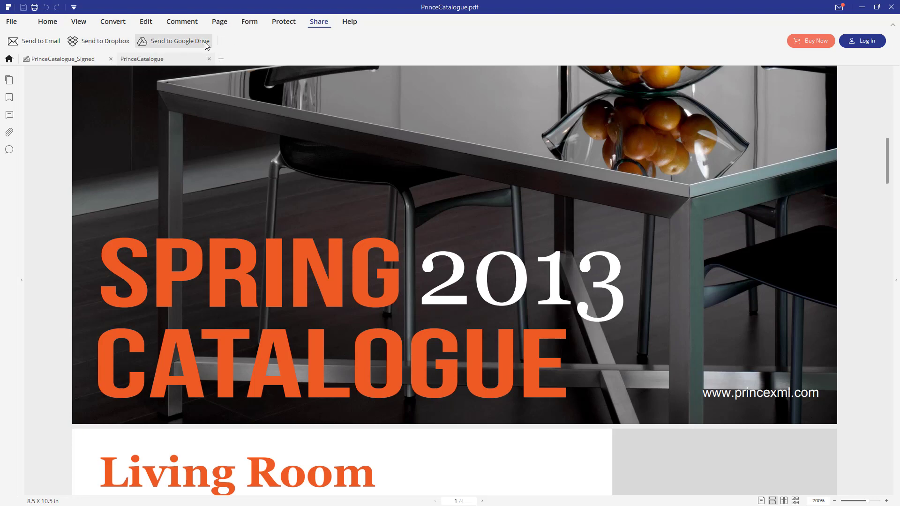
# Start a Google Drive upload of the catalogue, then close the sign-in window without signing in
pyautogui.click(181, 44)
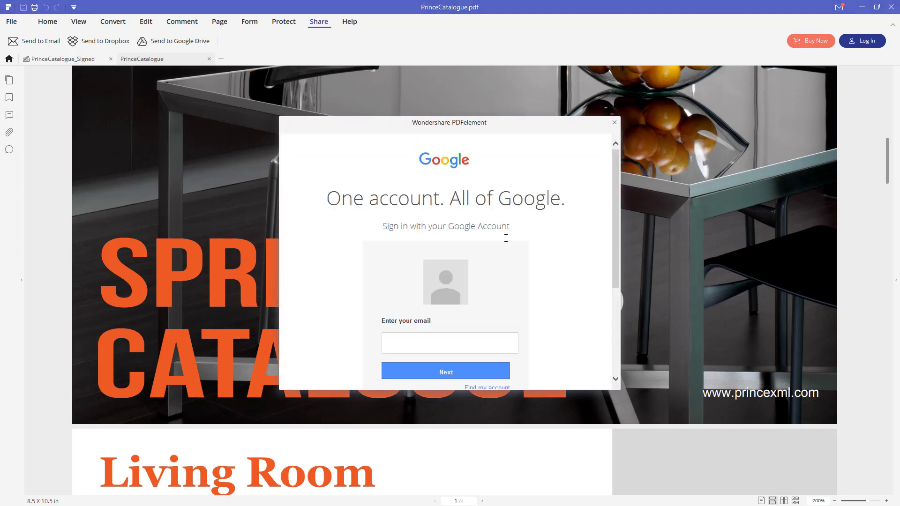
pyautogui.scroll(-3, 509, 231)
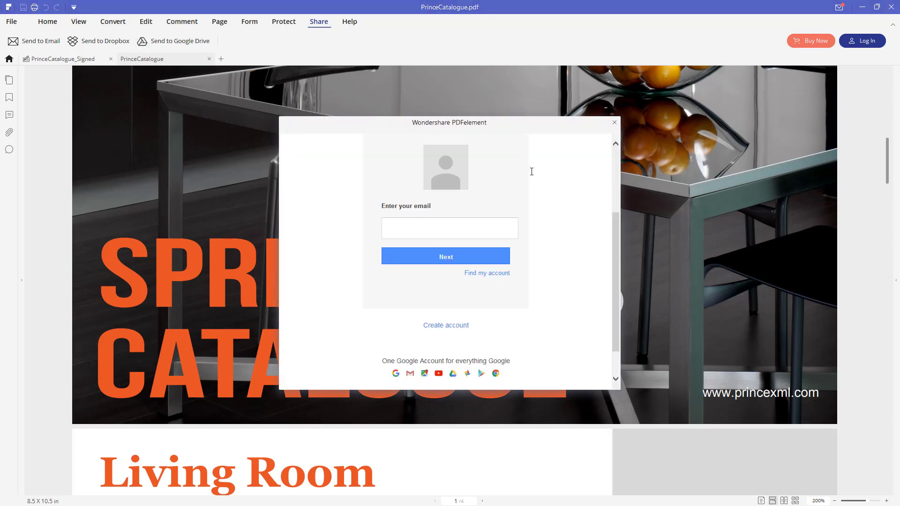
pyautogui.scroll(3, 544, 183)
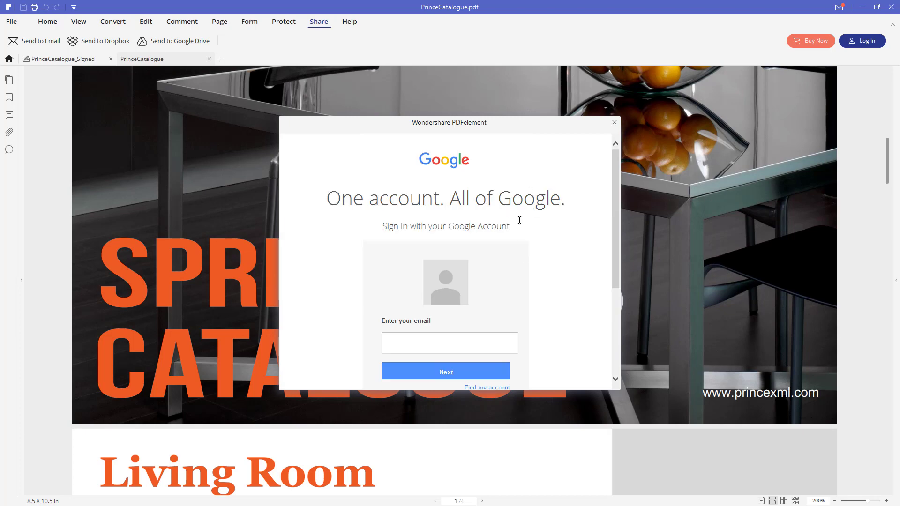
pyautogui.scroll(-3, 519, 221)
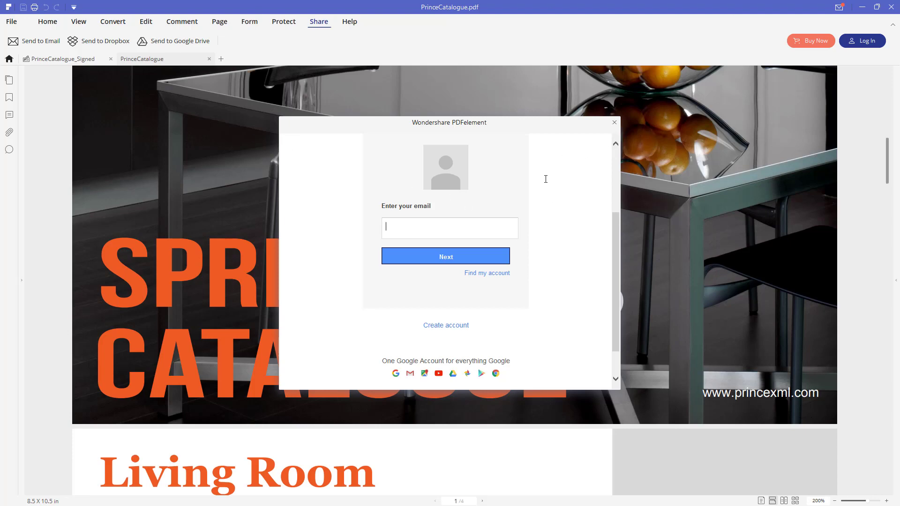
pyautogui.click(614, 124)
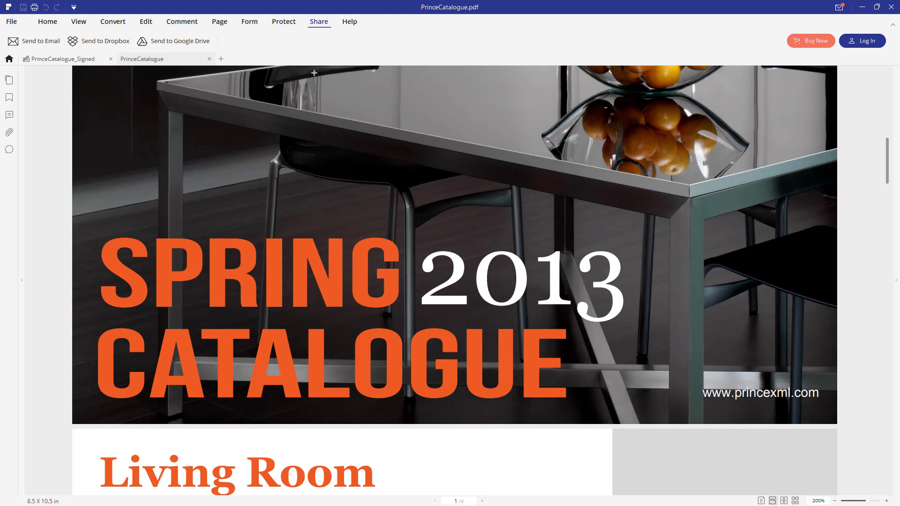
# Close PrinceCatalogue and create a blank one-page A4 portrait PDF via File > New
pyautogui.click(209, 59)
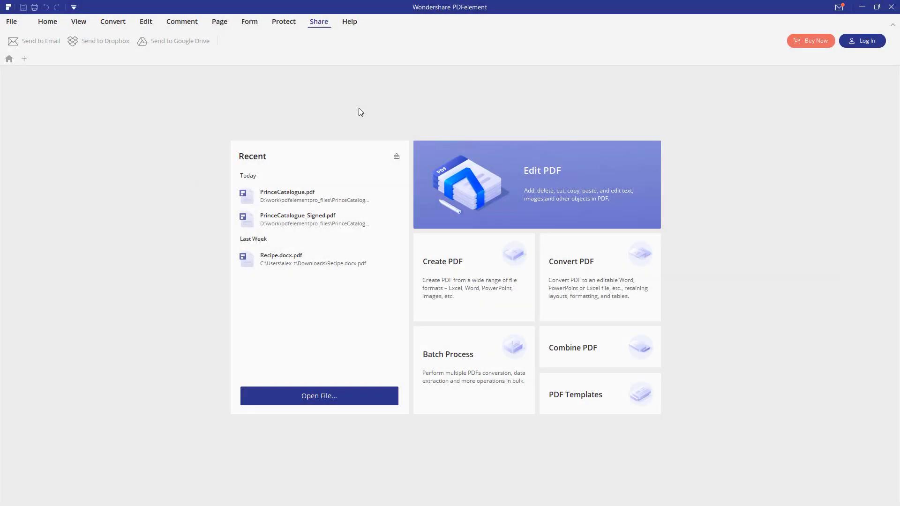
pyautogui.click(11, 22)
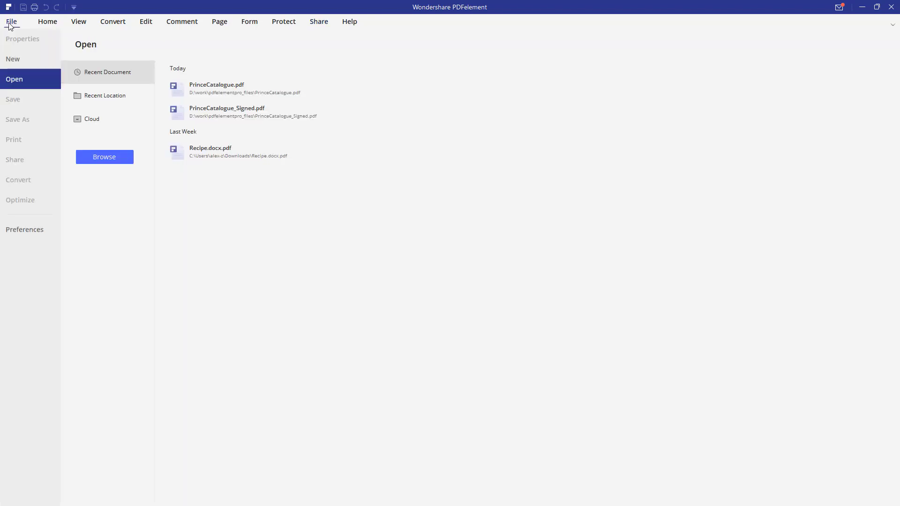
pyautogui.click(15, 61)
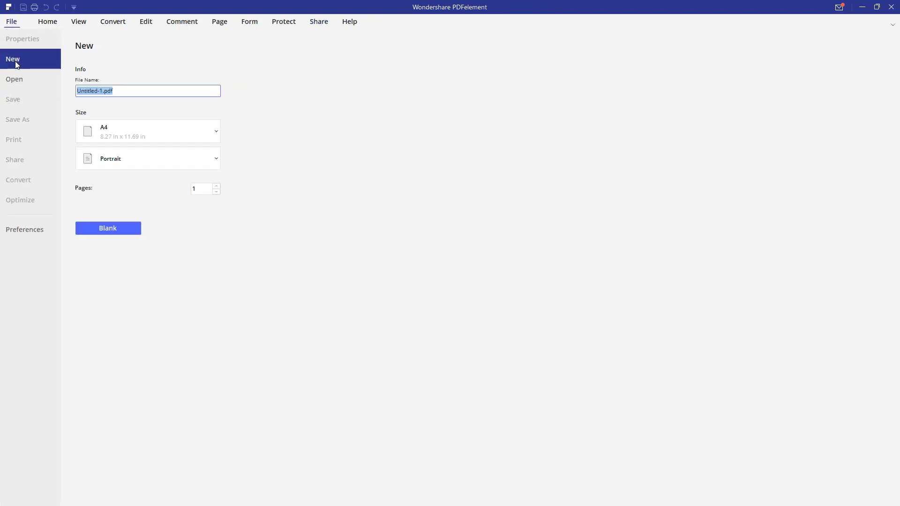
pyautogui.click(108, 230)
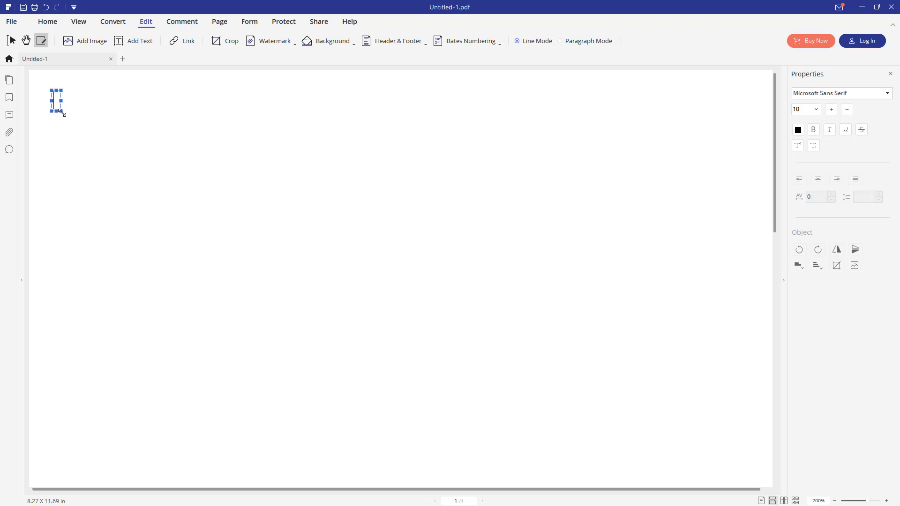
# Type 'This is a blank PDF document I've created from scratch' in a wide text box across the page top
pyautogui.moveTo(61, 111); pyautogui.dragTo(721, 128)
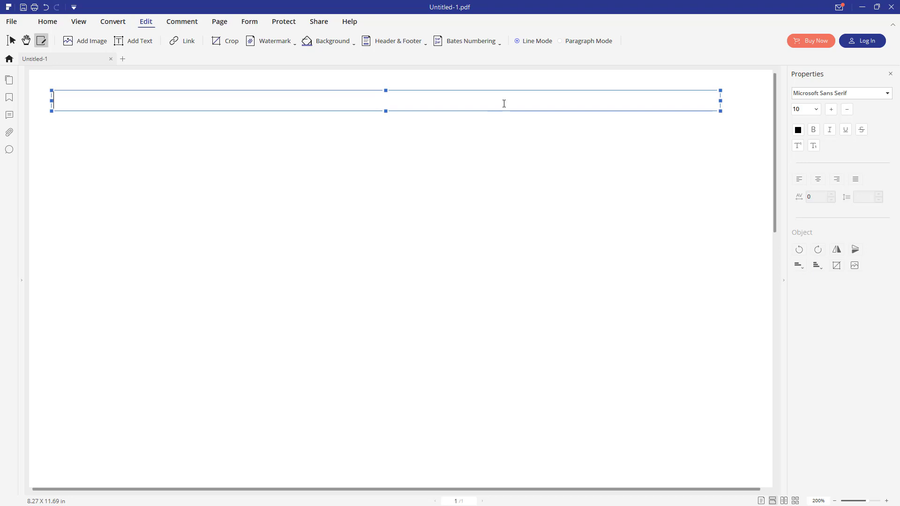
pyautogui.write('This is a blank PDF docum')
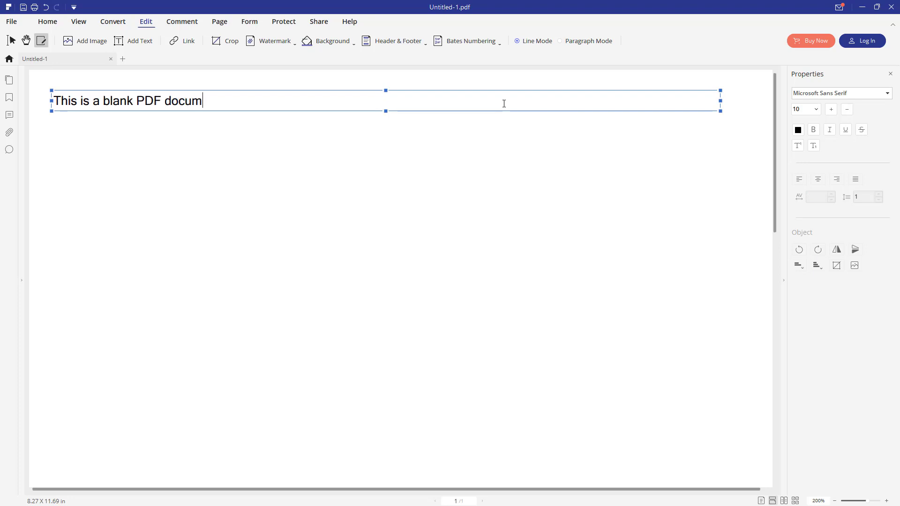
pyautogui.write("ent I've created from s")
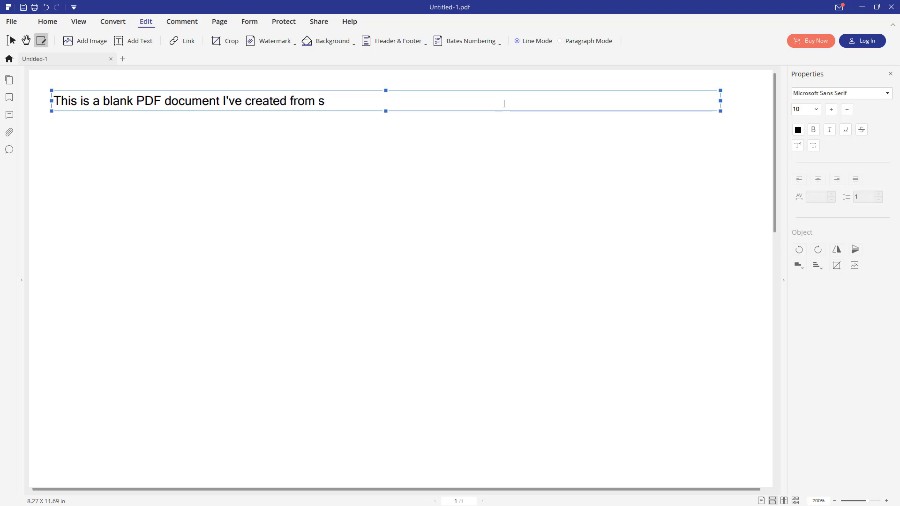
pyautogui.write('cratch')
pyautogui.press('Escape')
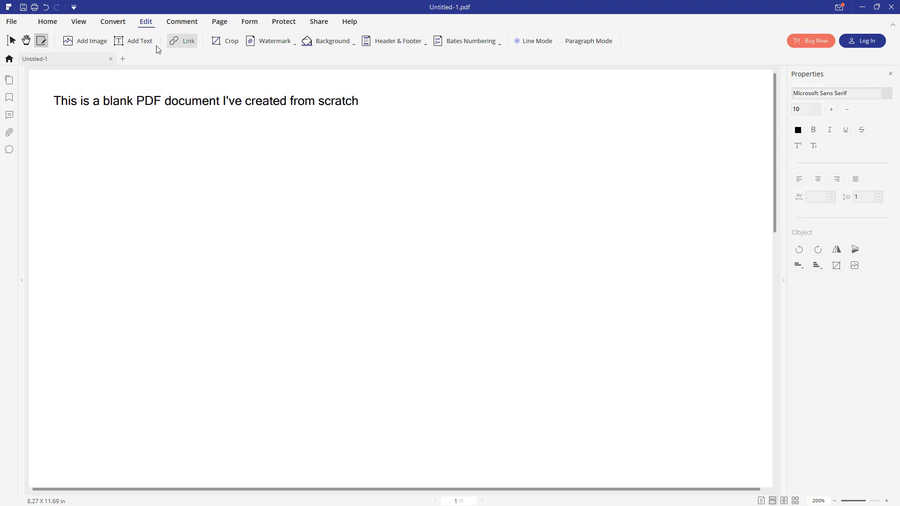
# Insert butterfly-5093162_1920.jpg, shrink it, and centre it below the heading
pyautogui.click(89, 44)
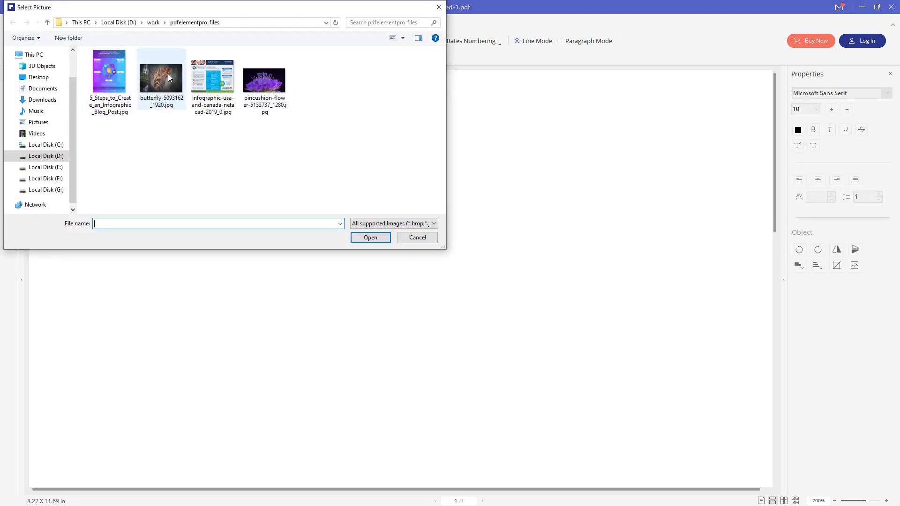
pyautogui.click(168, 78)
pyautogui.click(366, 239)
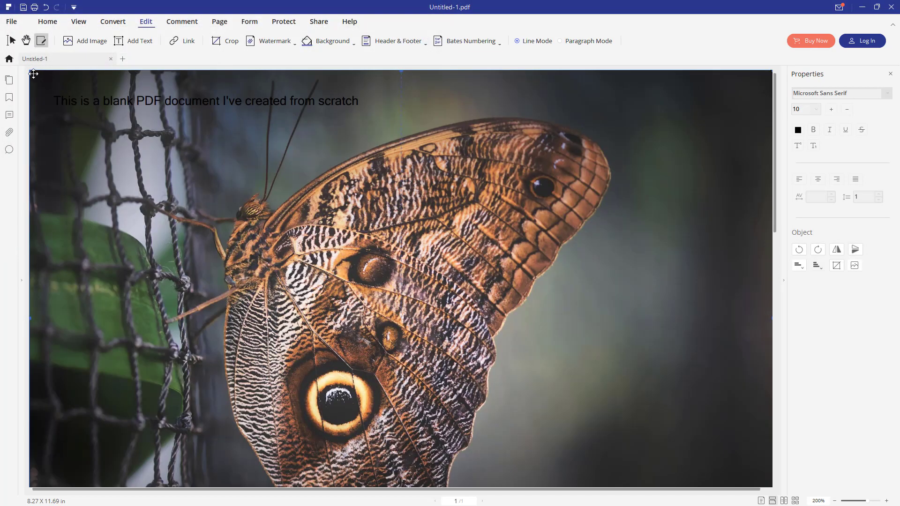
pyautogui.moveTo(33, 73); pyautogui.dragTo(300, 251)
pyautogui.moveTo(434, 308); pyautogui.dragTo(254, 183)
pyautogui.moveTo(374, 251); pyautogui.dragTo(418, 251)
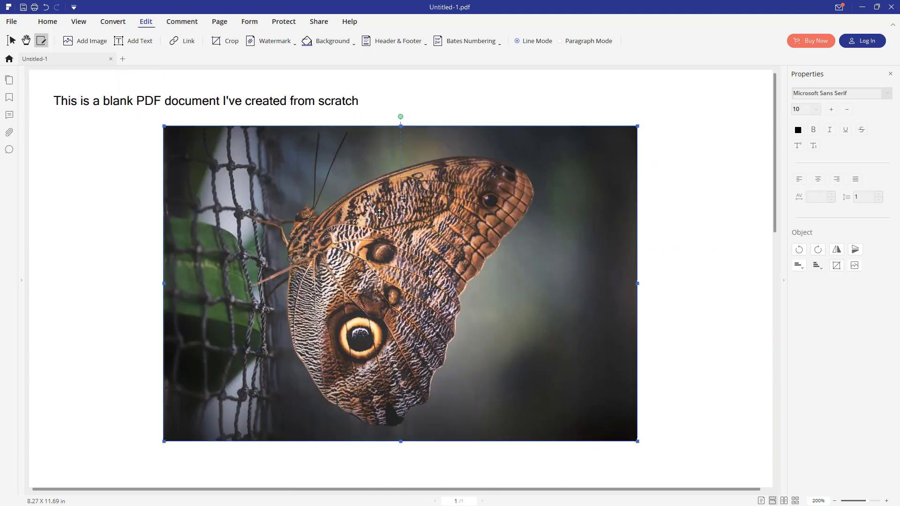
# Shrink the heading text box to fit its sentence and move it to the top centre
pyautogui.click(298, 96)
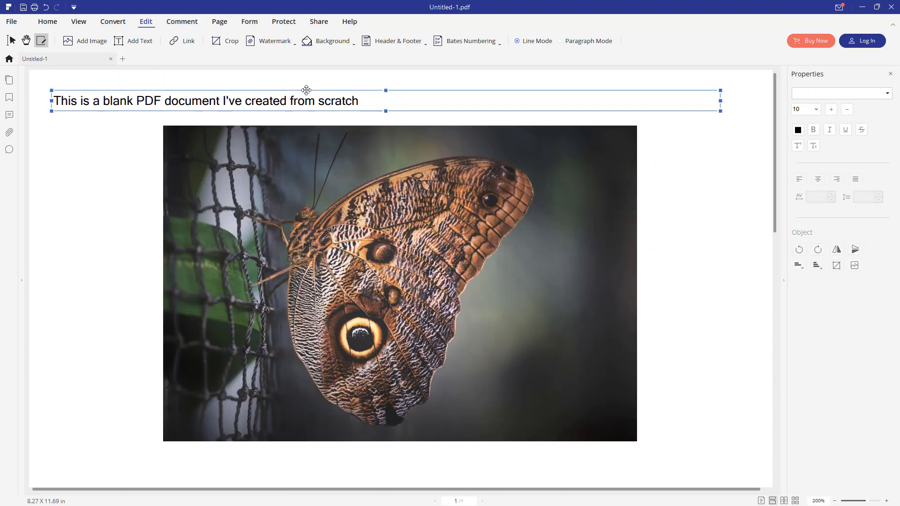
pyautogui.moveTo(723, 101); pyautogui.dragTo(387, 101)
pyautogui.moveTo(242, 89); pyautogui.dragTo(447, 81)
# Add the caption 'this is a butterfly' under the photo's left edge, then show page thumbnails
pyautogui.click(658, 138)
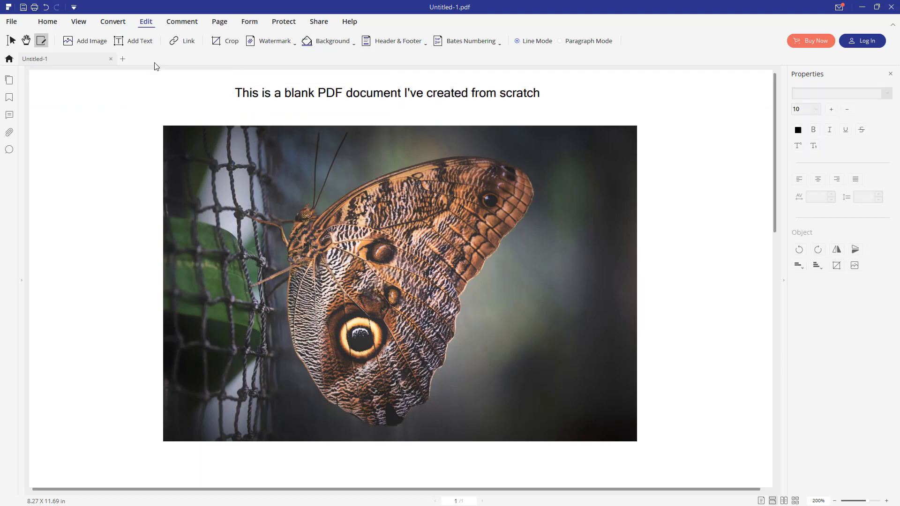
pyautogui.click(141, 41)
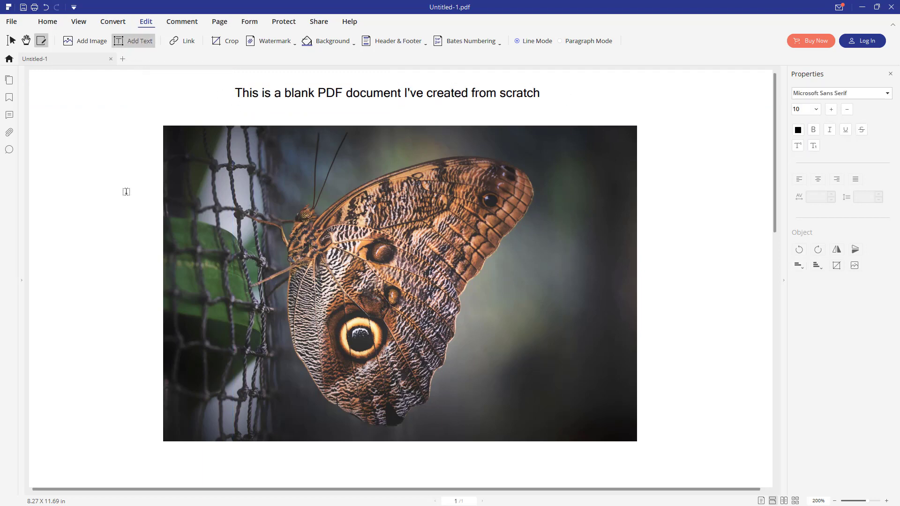
pyautogui.scroll(-3, 153, 222)
pyautogui.click(184, 355)
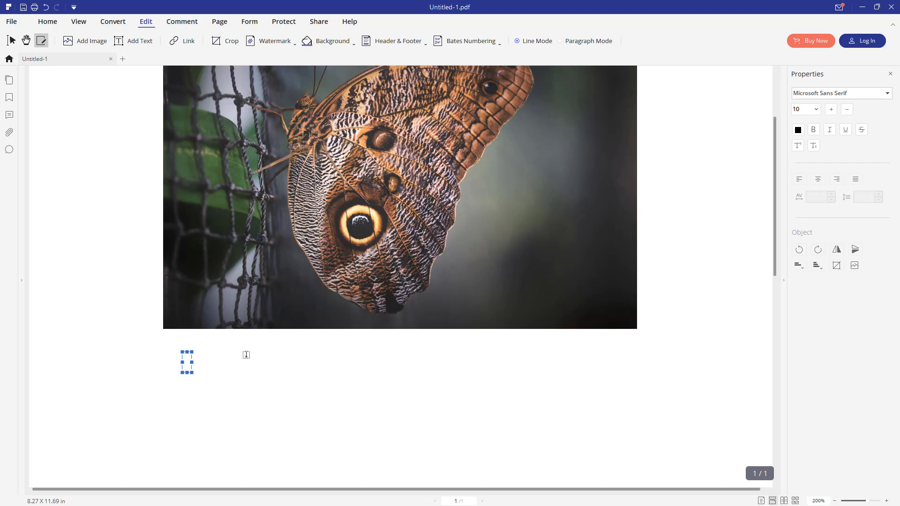
pyautogui.write('T')
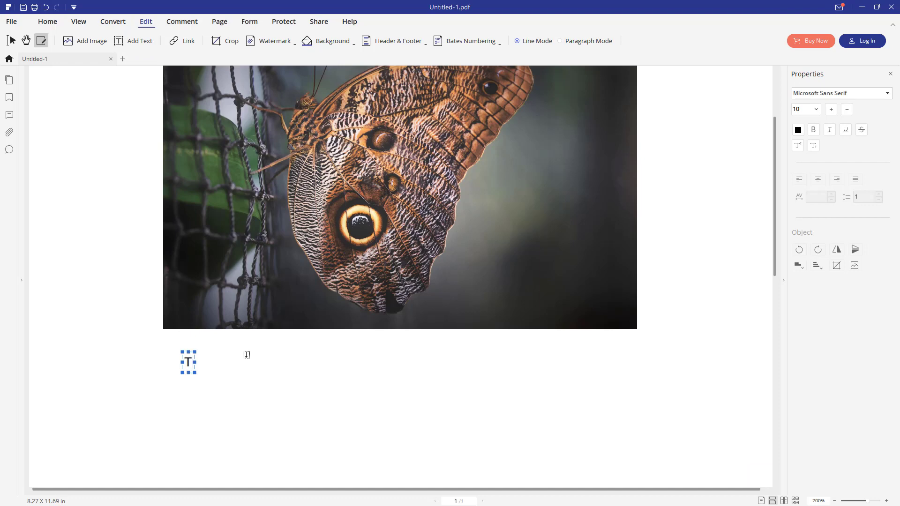
pyautogui.press('BackSpace')
pyautogui.write('this is a b')
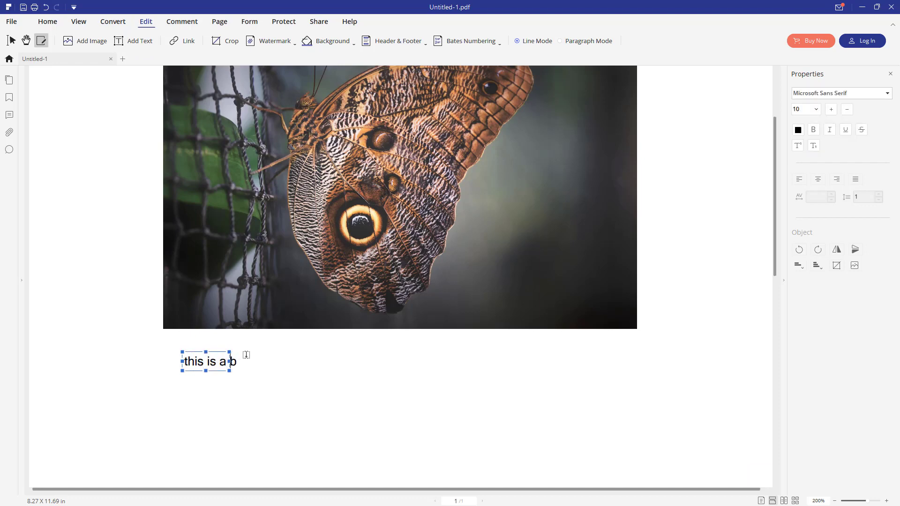
pyautogui.write('utterfly')
pyautogui.moveTo(244, 351); pyautogui.dragTo(378, 346)
pyautogui.scroll(1, 378, 281)
pyautogui.click(220, 22)
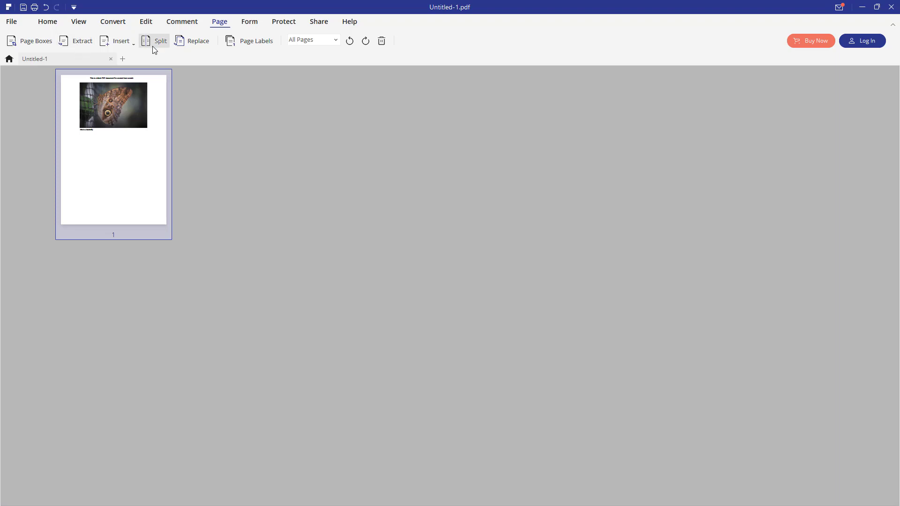
# Insert a single blank page after page 1 using Insert > Blank Page
pyautogui.click(135, 44)
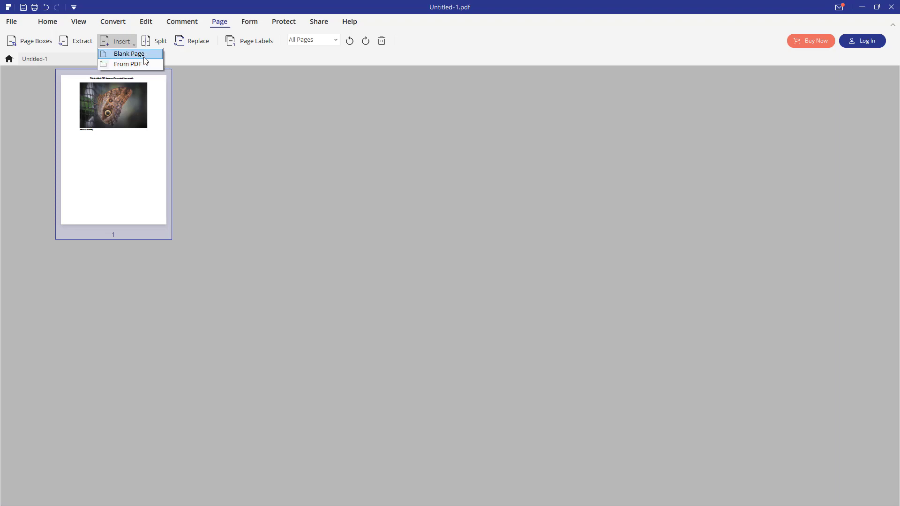
pyautogui.click(141, 54)
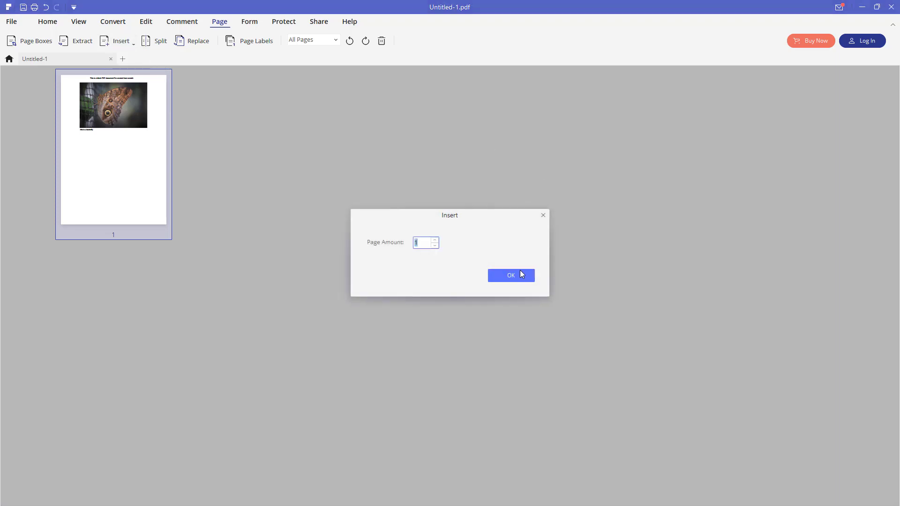
pyautogui.click(518, 277)
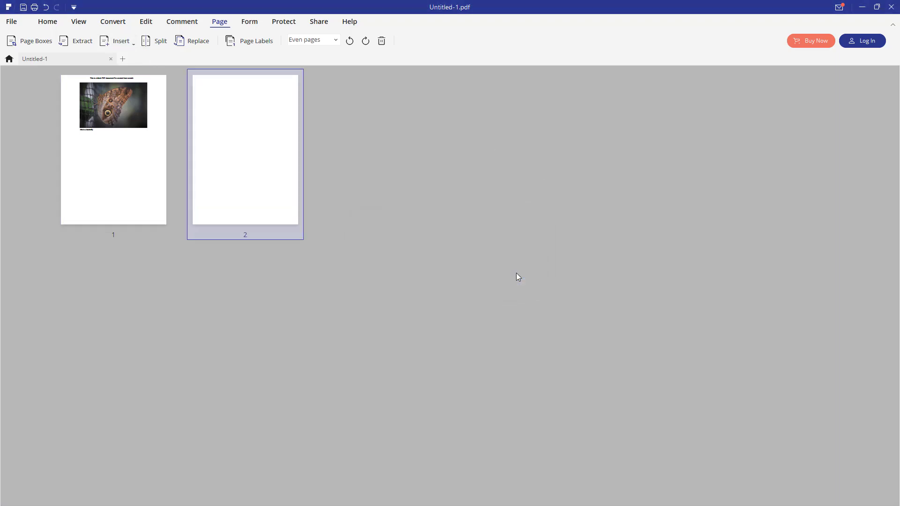
pyautogui.moveTo(224, 118)
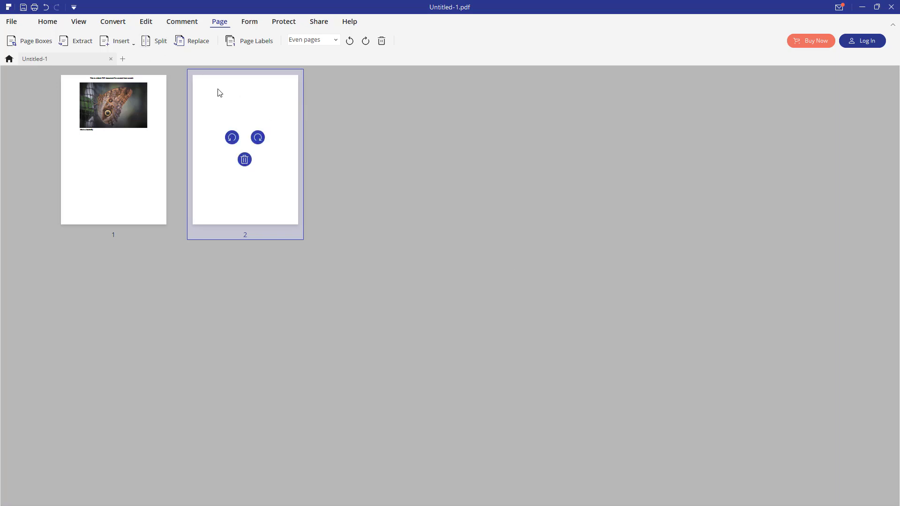
# Add the text 'This is a page 2 of a blank PDF document' near page 2's top, fixing the typo
pyautogui.click(146, 23)
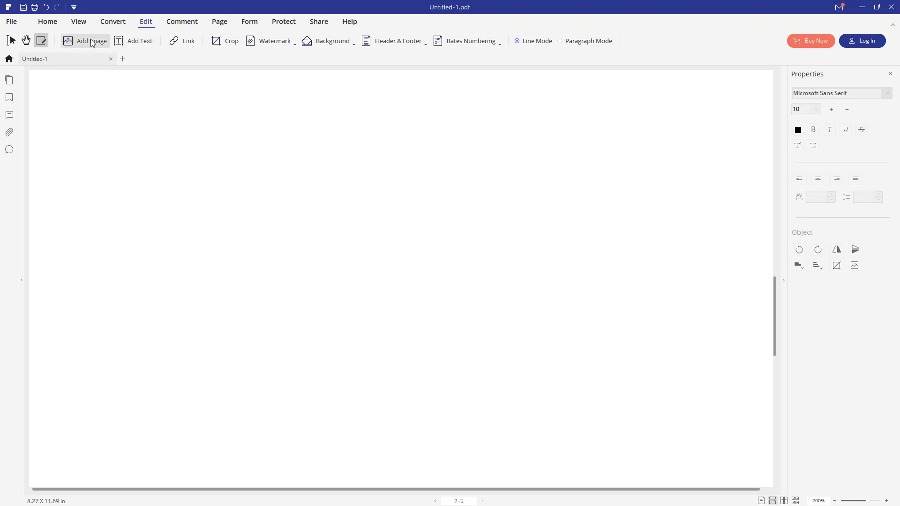
pyautogui.click(140, 40)
pyautogui.click(191, 123)
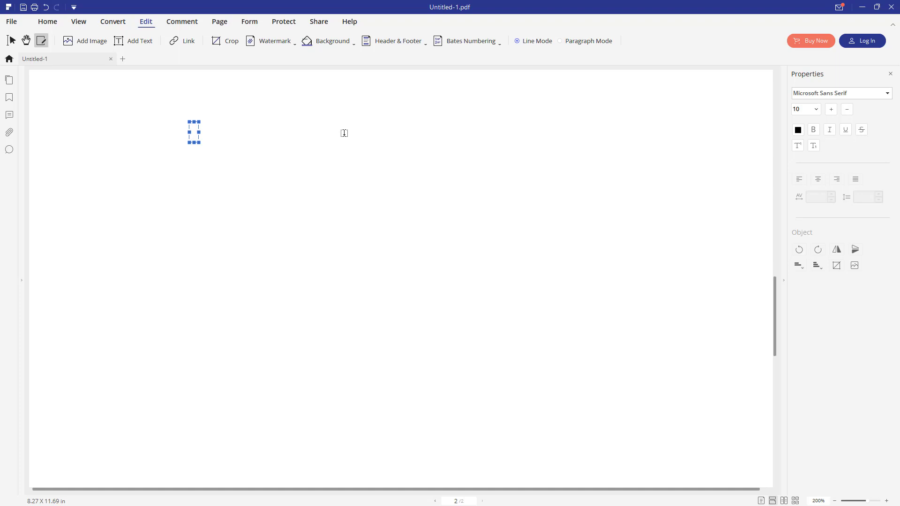
pyautogui.write('This is a page 2 of a')
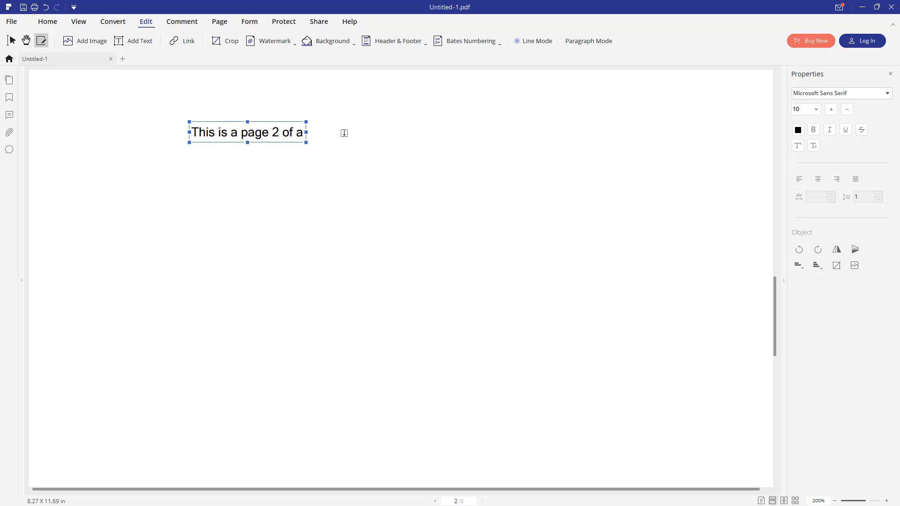
pyautogui.write(' blank PDF')
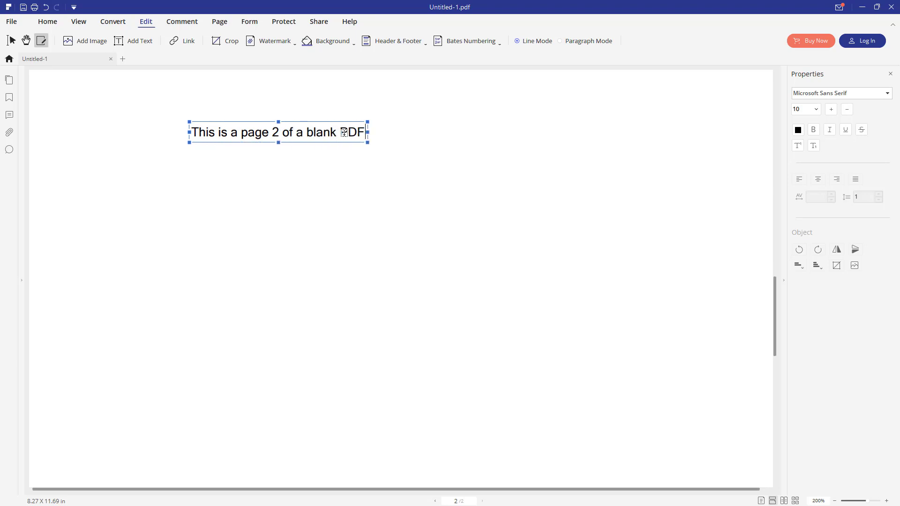
pyautogui.write(' docu,ent')
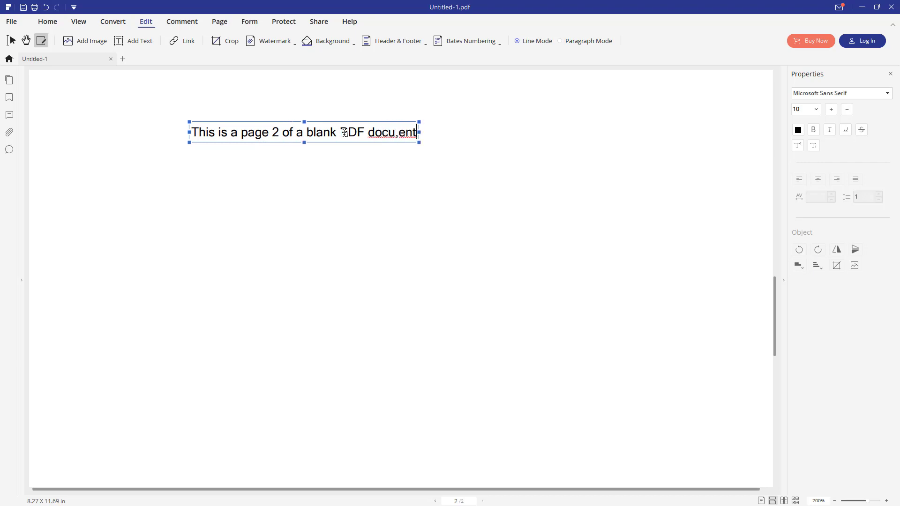
pyautogui.press('BackSpace')
pyautogui.press('BackSpace')
pyautogui.press('BackSpace')
pyautogui.press('BackSpace')
pyautogui.press('BackSpace')
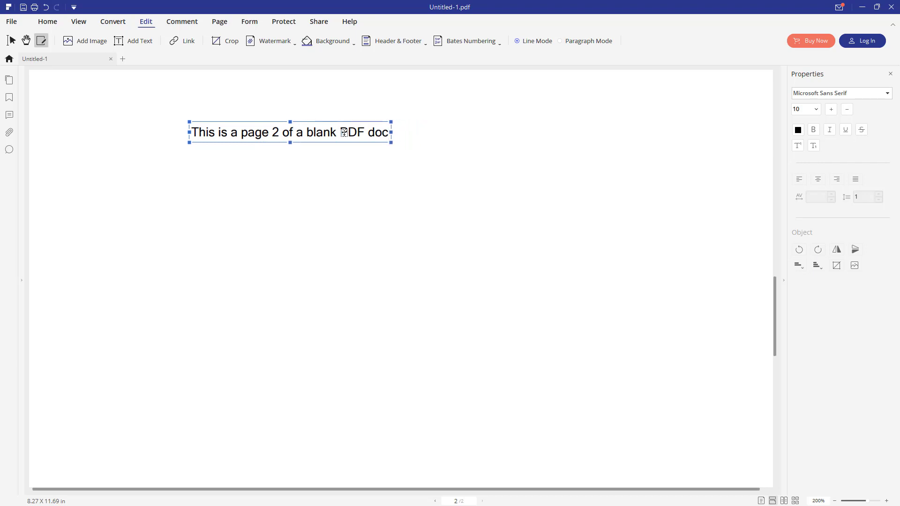
pyautogui.write('ument')
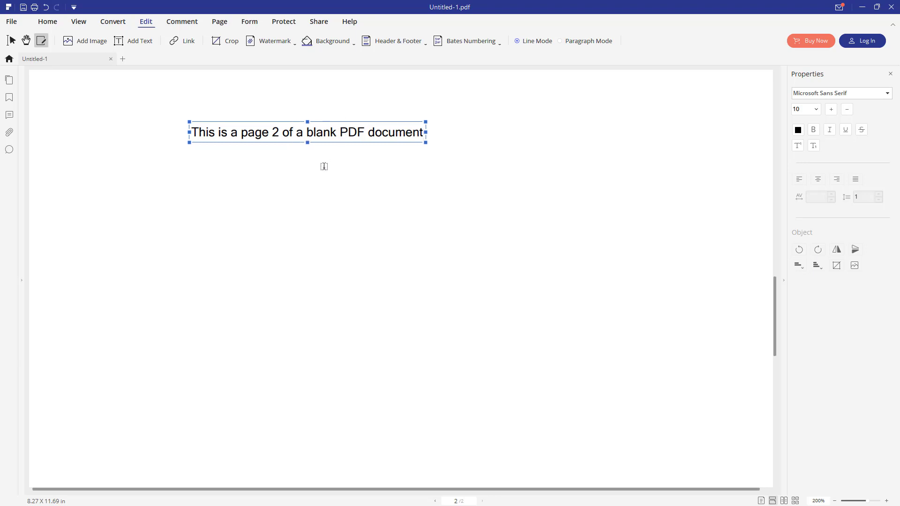
pyautogui.click(320, 172)
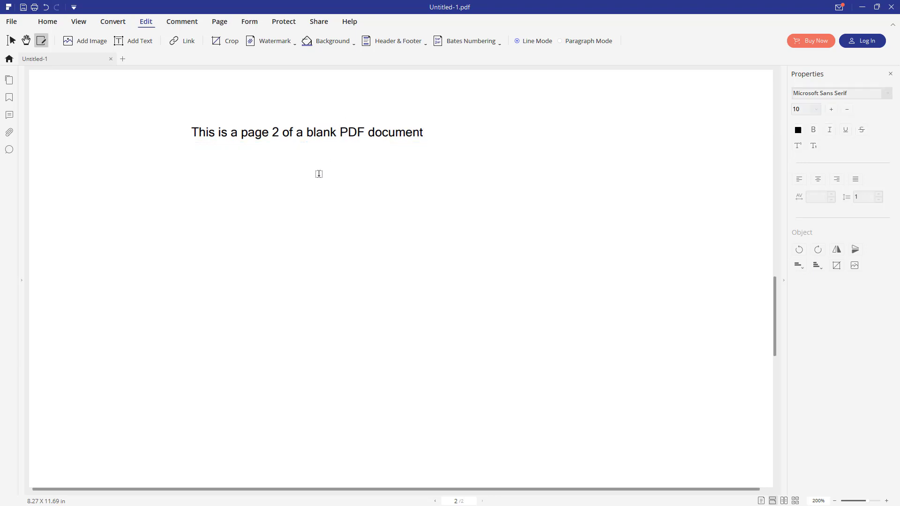
# Insert pincushion-flower-5133737_1280.jpg on page 2, shrink it proportionally, and place it below the heading
pyautogui.click(85, 43)
pyautogui.click(275, 86)
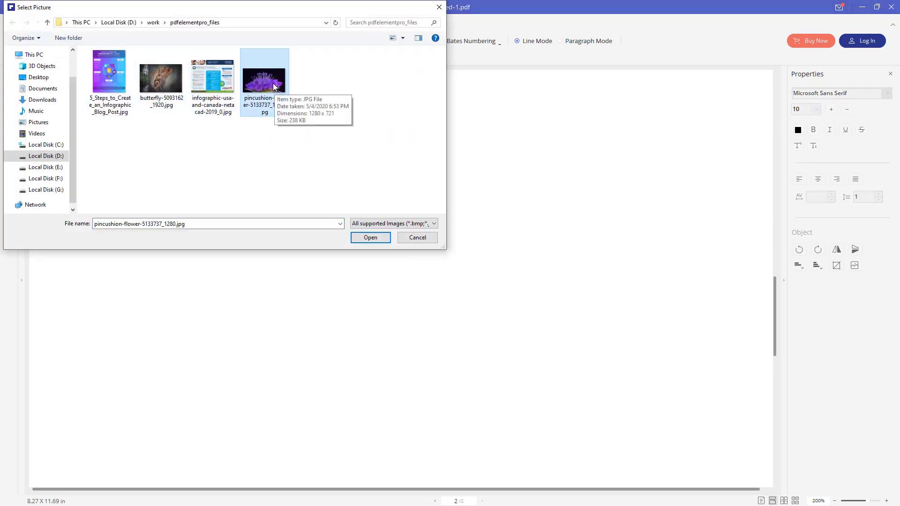
pyautogui.click(370, 238)
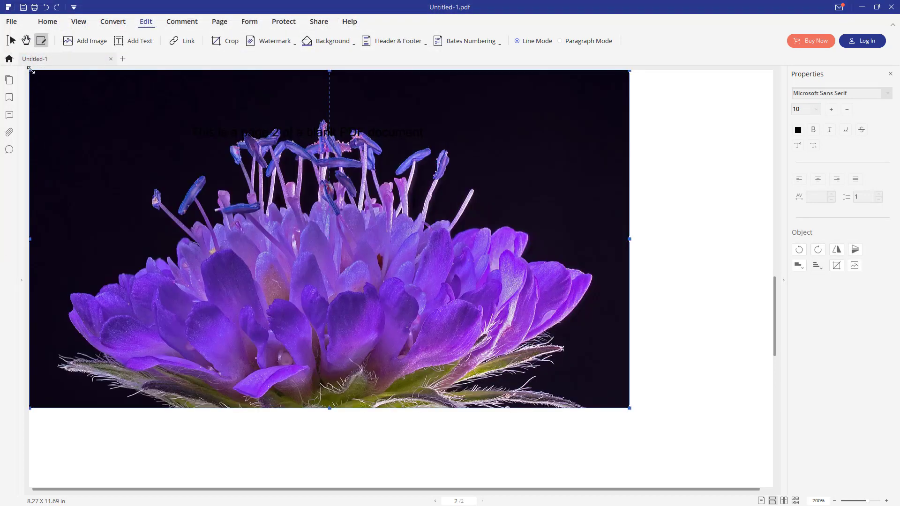
pyautogui.moveTo(30, 69); pyautogui.dragTo(135, 170)
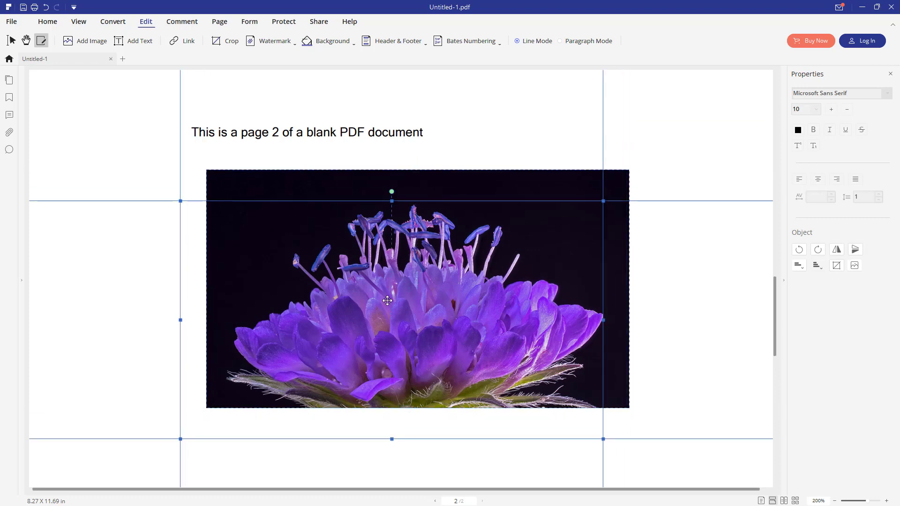
pyautogui.moveTo(388, 301); pyautogui.dragTo(388, 313)
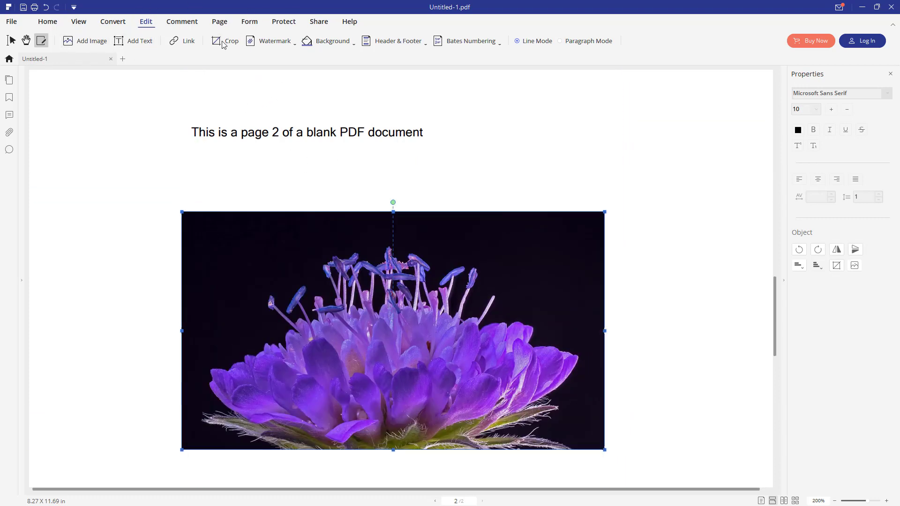
pyautogui.click(219, 22)
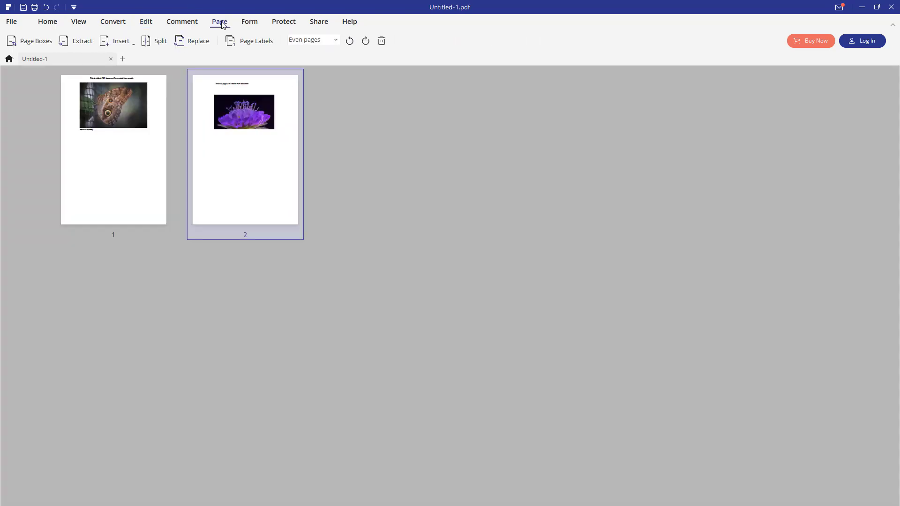
pyautogui.click(139, 174)
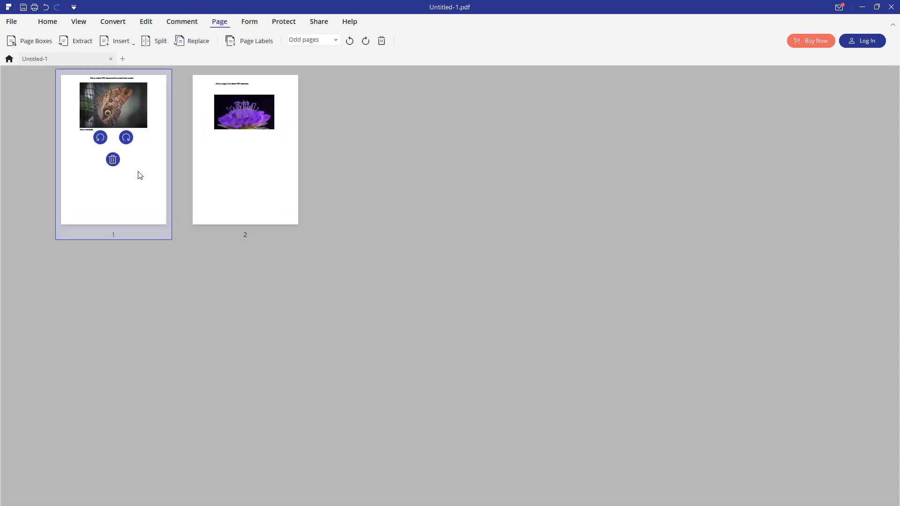
pyautogui.click(237, 191)
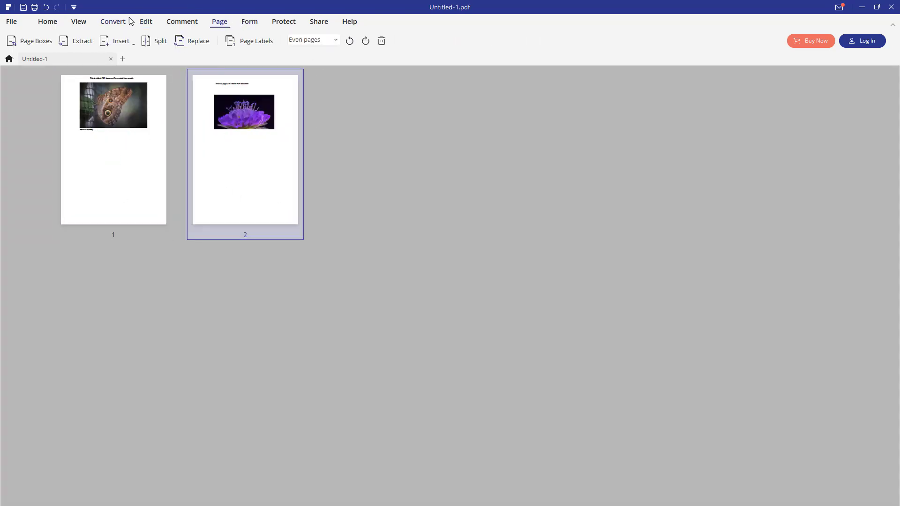
pyautogui.click(254, 23)
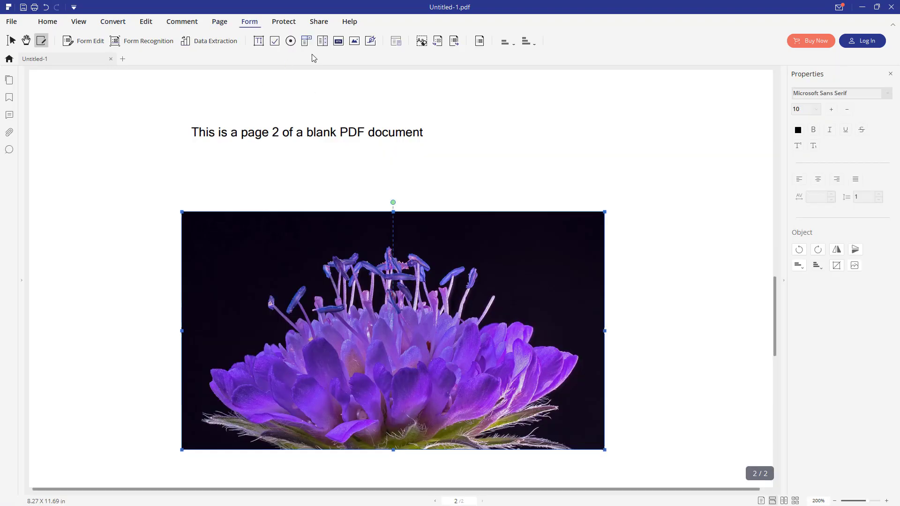
pyautogui.click(283, 21)
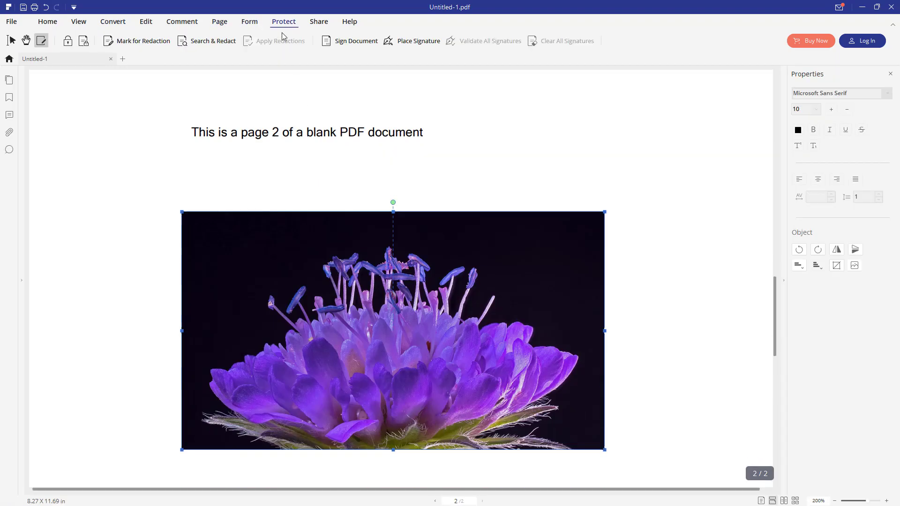
# Place three radio buttons in a row below the page 2 heading
pyautogui.click(249, 21)
pyautogui.click(291, 40)
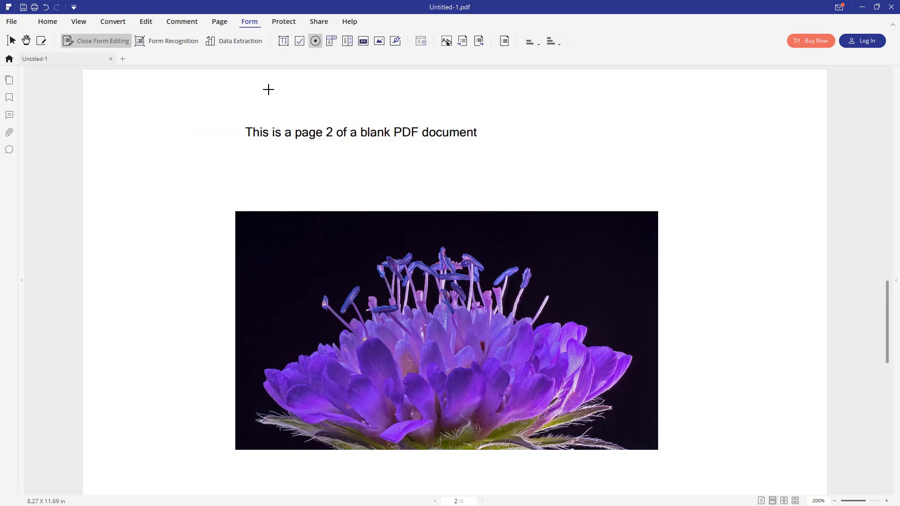
pyautogui.click(249, 154)
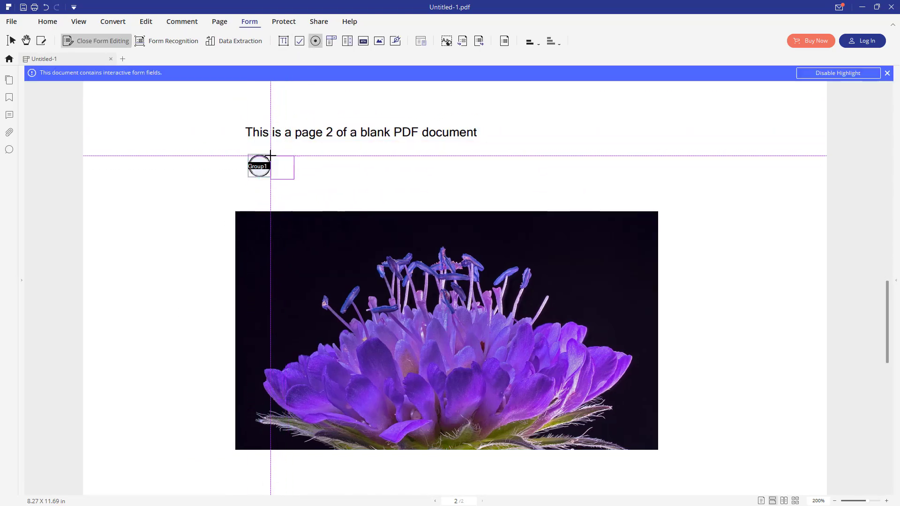
pyautogui.click(270, 153)
pyautogui.click(315, 40)
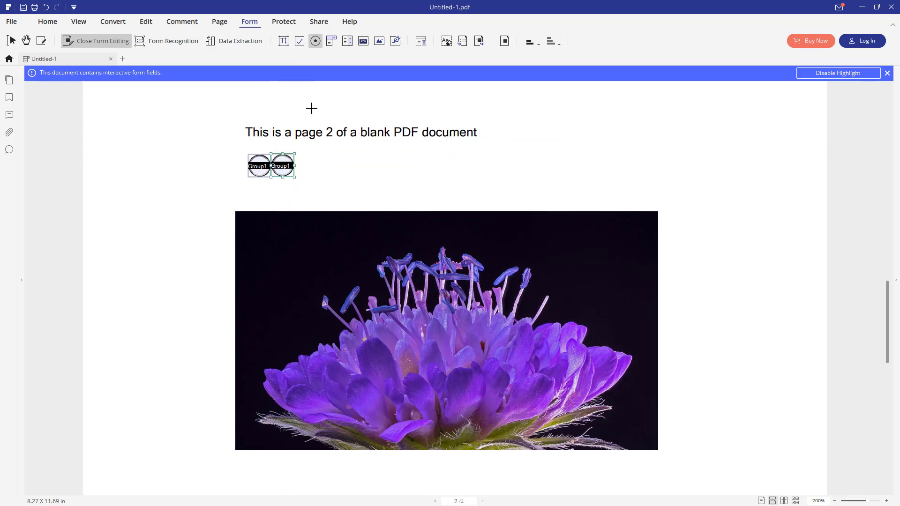
pyautogui.click(295, 154)
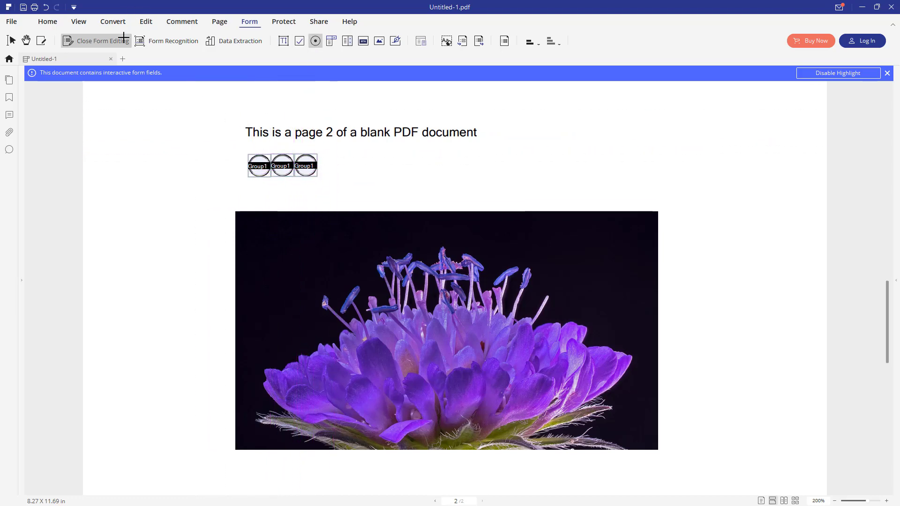
pyautogui.press('Escape')
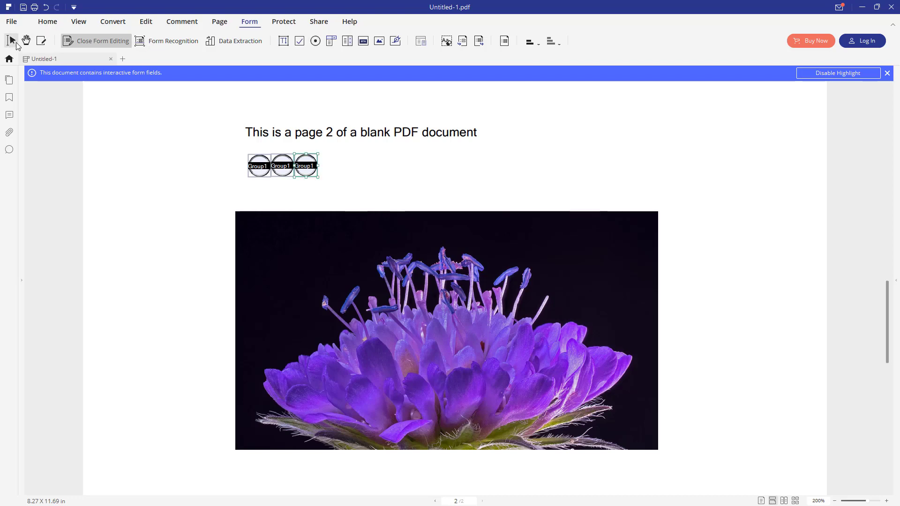
# Close form editing, test that only one button stays chosen, and select the third
pyautogui.click(16, 43)
pyautogui.click(258, 167)
pyautogui.click(282, 167)
pyautogui.click(317, 167)
pyautogui.click(282, 166)
pyautogui.click(260, 167)
pyautogui.click(283, 167)
pyautogui.click(311, 167)
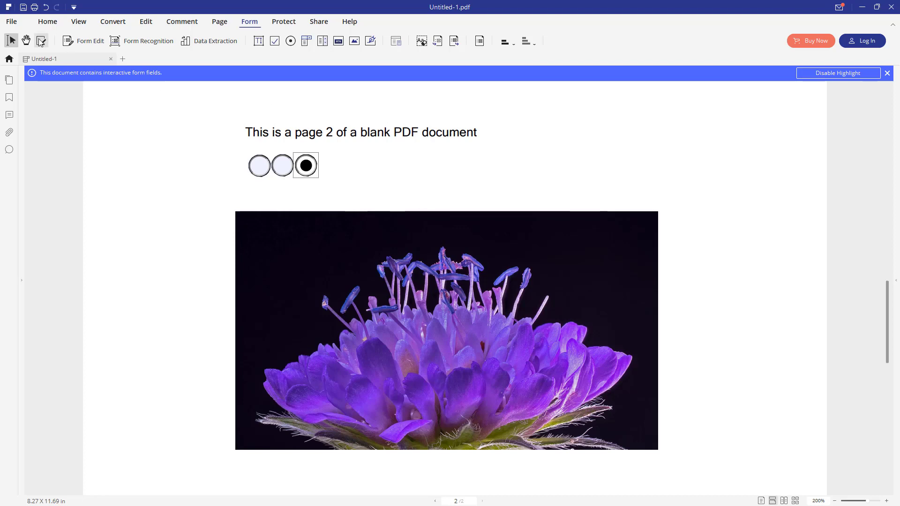
# Save the document as Untitled-1.pdf with the trial watermark
pyautogui.click(23, 8)
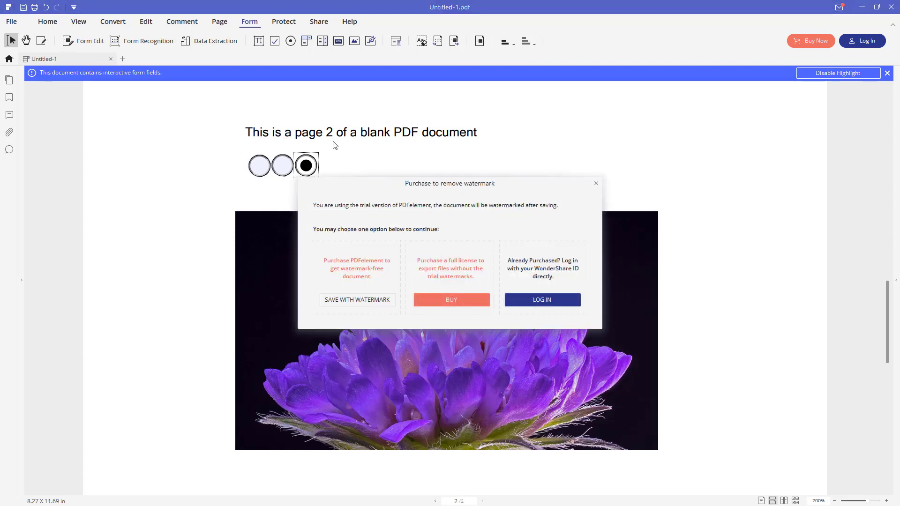
pyautogui.click(375, 300)
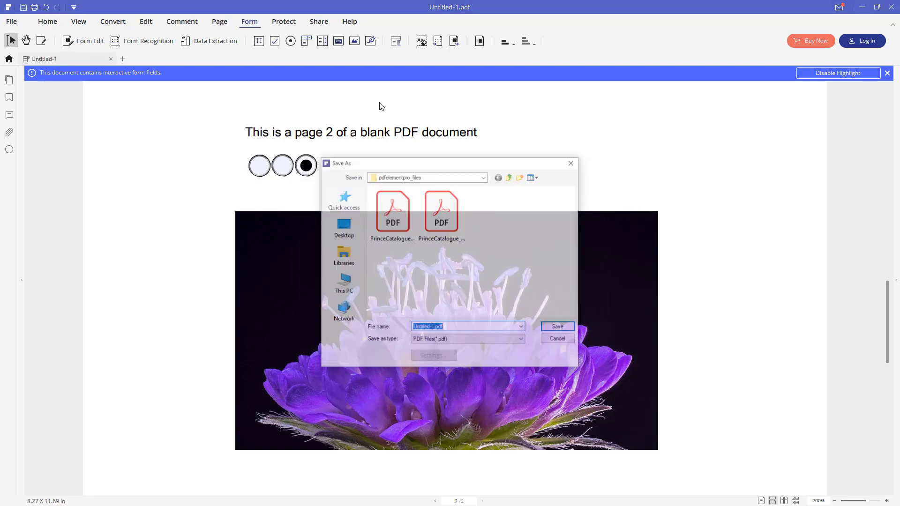
pyautogui.click(560, 331)
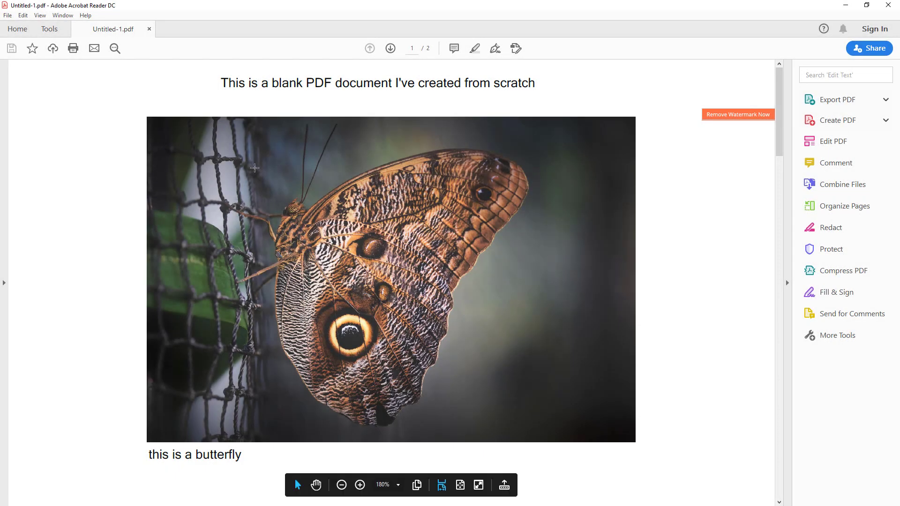
# In Acrobat Reader, test each radio button on page 2, ending with the first chosen
pyautogui.scroll(-10, 244, 183)
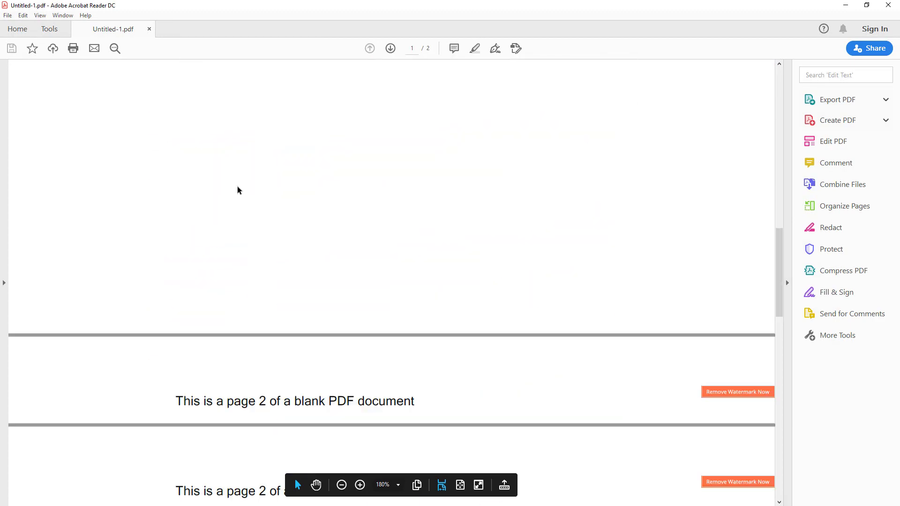
pyautogui.scroll(-10, 229, 184)
pyautogui.scroll(6, 219, 178)
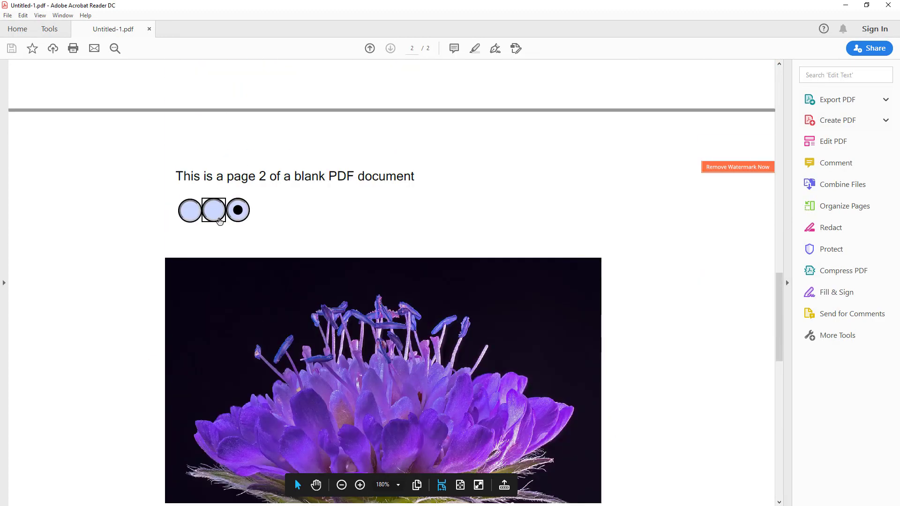
pyautogui.click(218, 216)
pyautogui.click(190, 211)
pyautogui.click(238, 211)
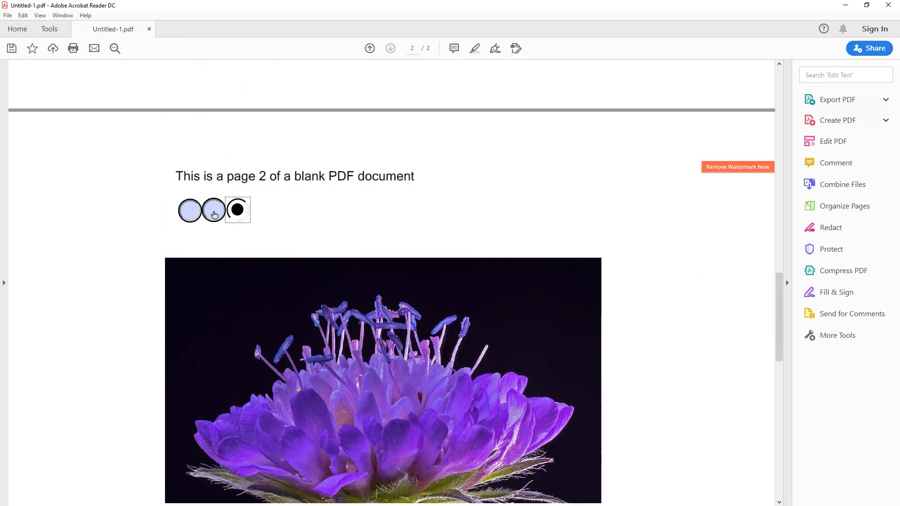
pyautogui.click(215, 214)
pyautogui.click(190, 211)
# Scroll between the two pages to check the pdfelement watermark
pyautogui.scroll(3, 354, 180)
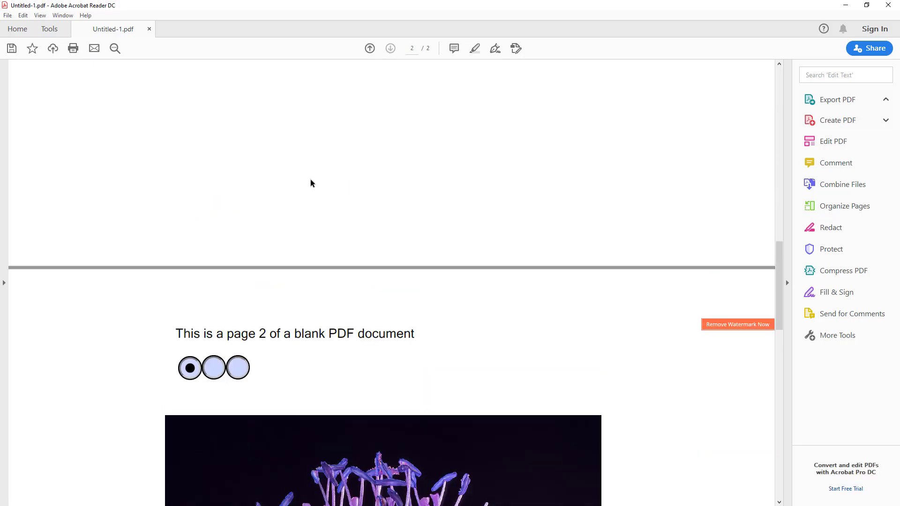
pyautogui.scroll(-2, 275, 196)
pyautogui.scroll(12, 318, 180)
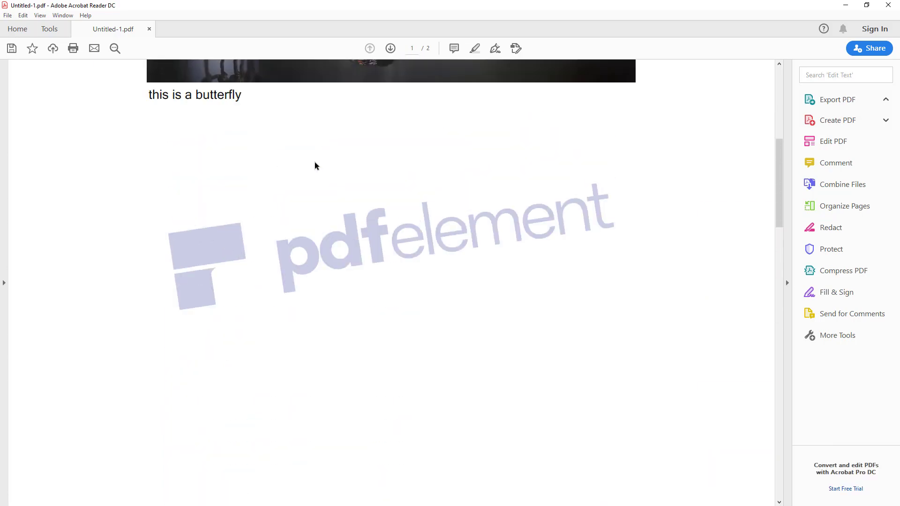
pyautogui.scroll(-10, 309, 164)
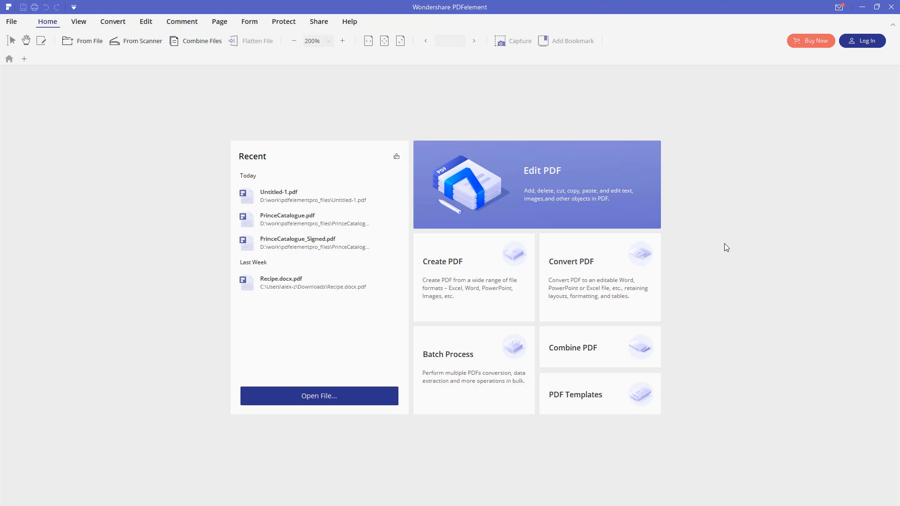
# Create a PDF from infographic-usa-and-canada-netacad-2019_0.jpg and select its page image in Edit mode
pyautogui.click(446, 267)
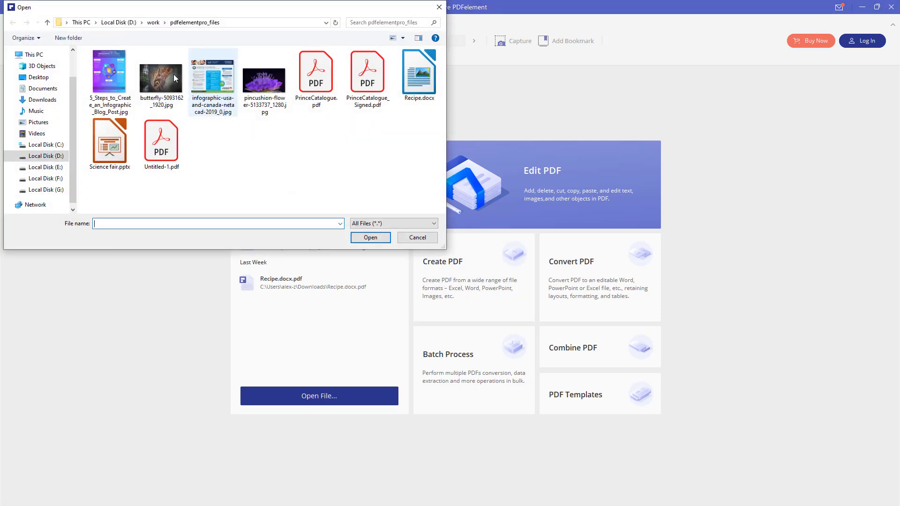
pyautogui.doubleClick(210, 74)
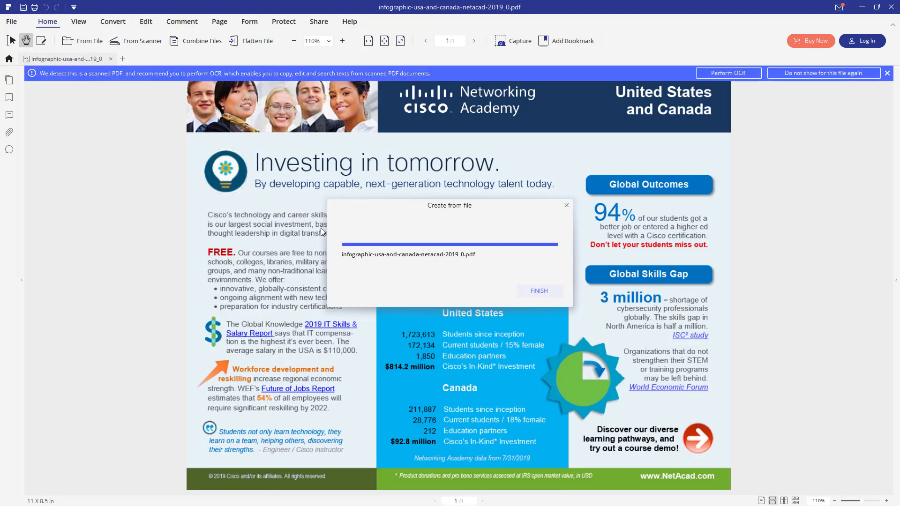
pyautogui.click(538, 291)
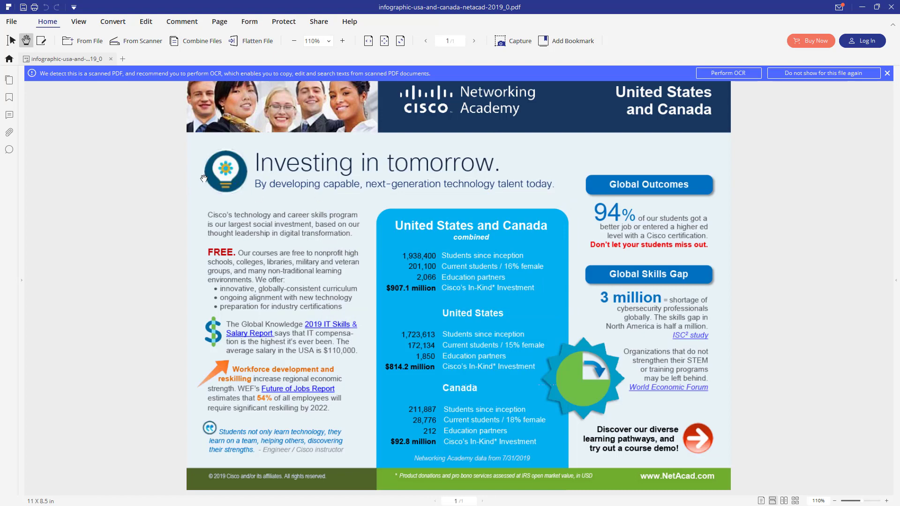
pyautogui.click(41, 41)
pyautogui.click(208, 220)
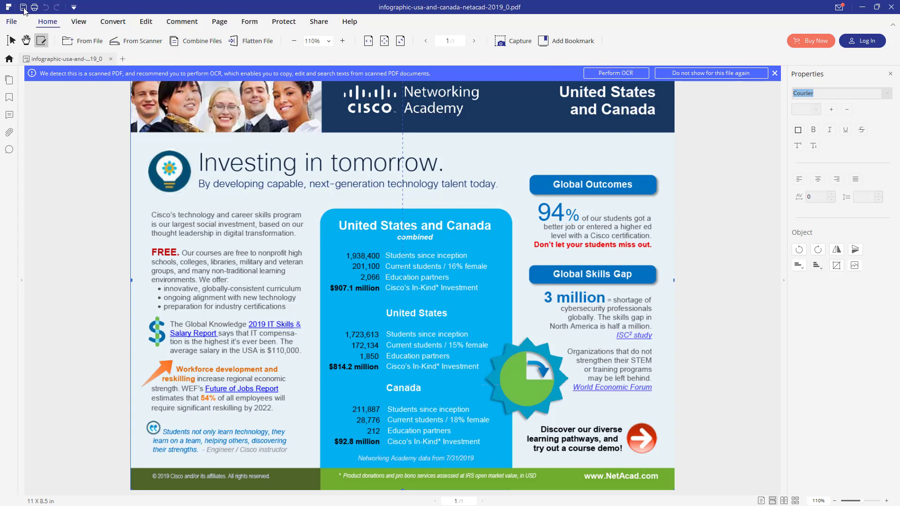
# Save the infographic PDF under its suggested name, then OCR it as Editable Text
pyautogui.click(624, 74)
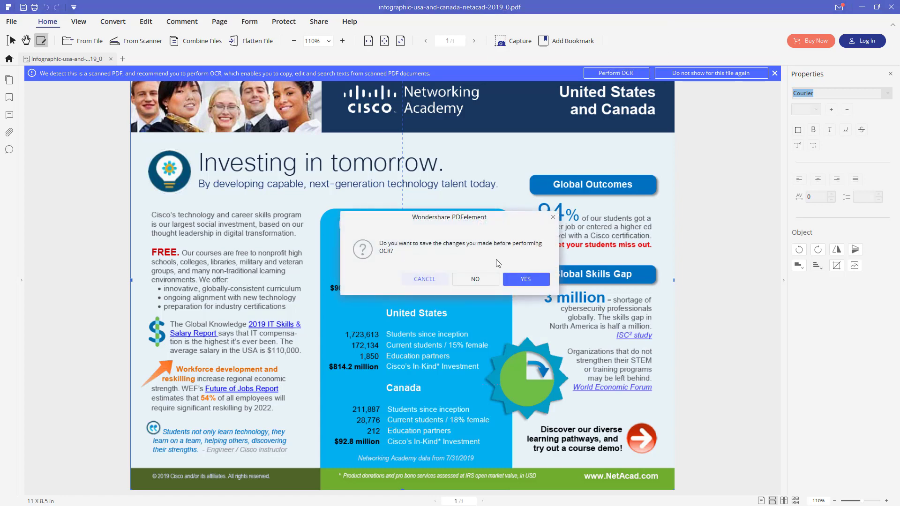
pyautogui.click(525, 283)
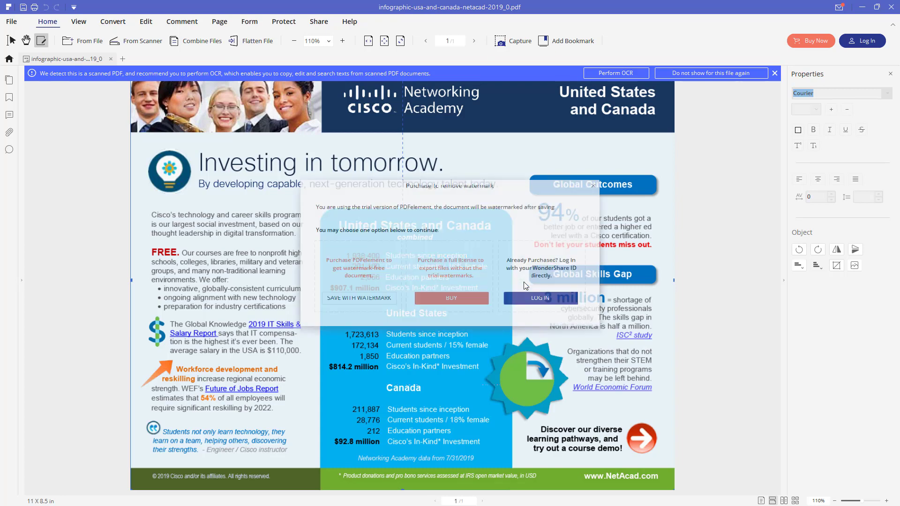
pyautogui.click(344, 302)
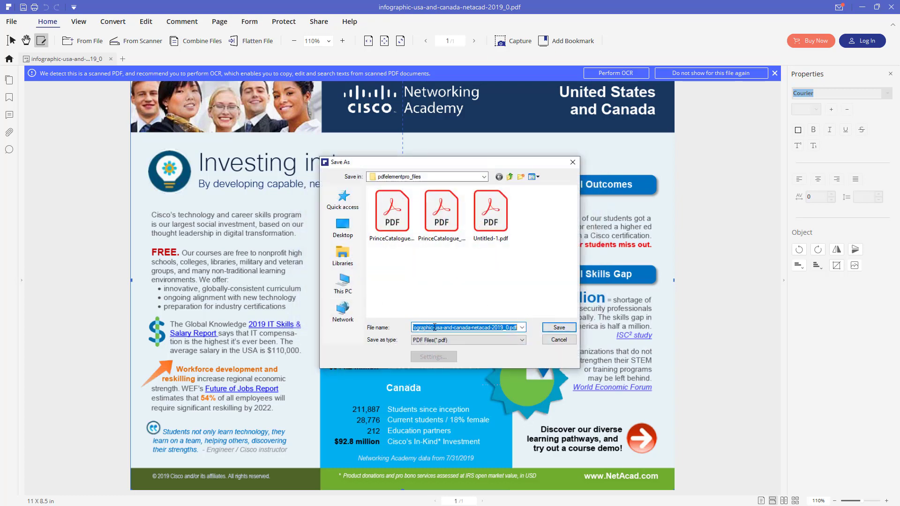
pyautogui.click(557, 327)
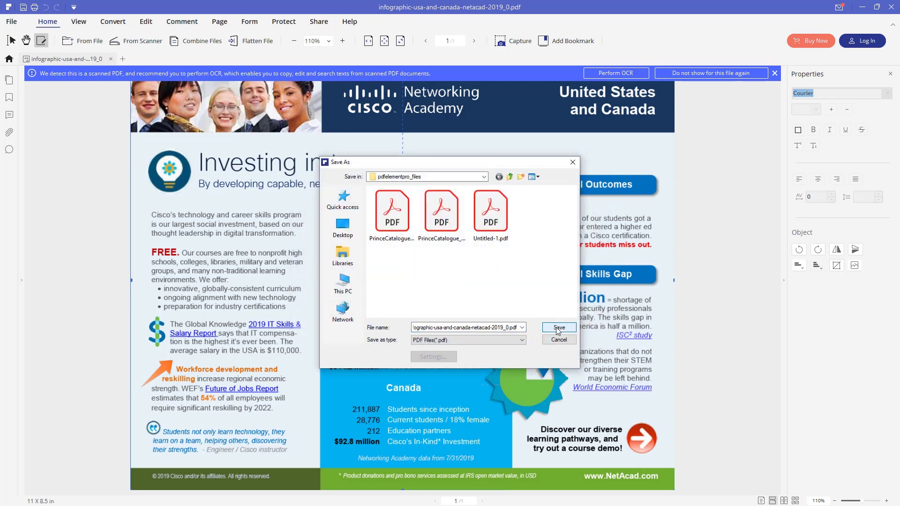
pyautogui.click(557, 328)
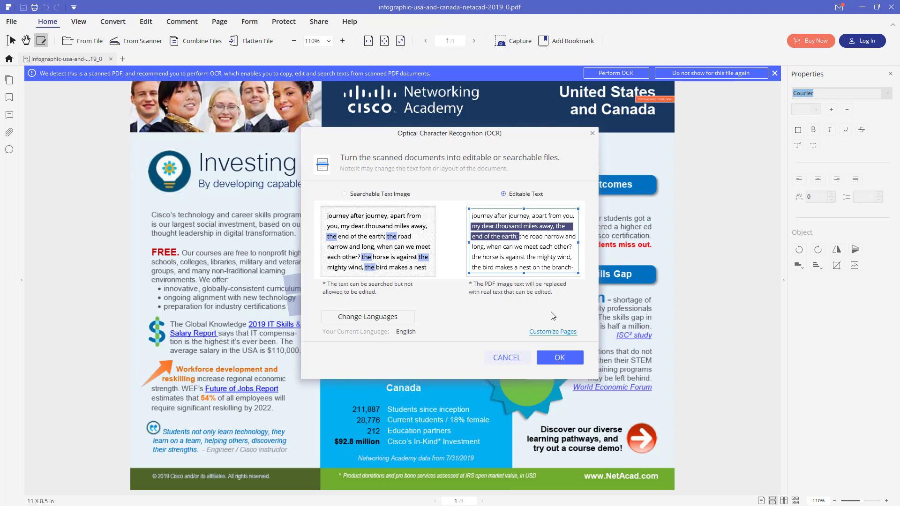
pyautogui.click(562, 358)
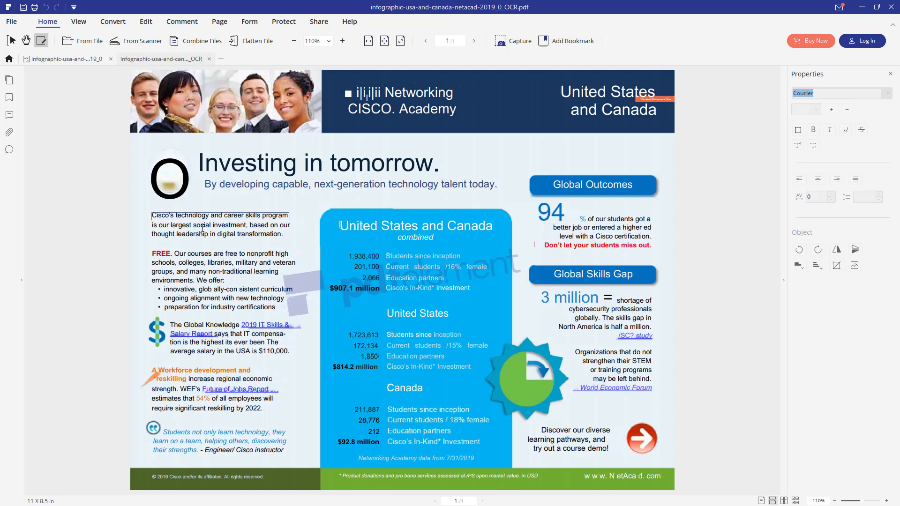
# Inspect the recognised paragraph lines and the red FREE. line as editable text
pyautogui.click(201, 228)
pyautogui.click(181, 217)
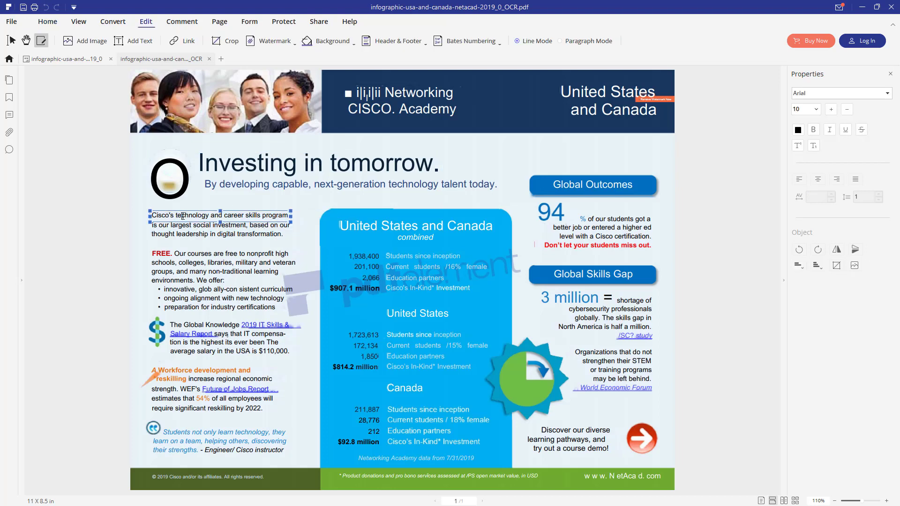
pyautogui.click(186, 216)
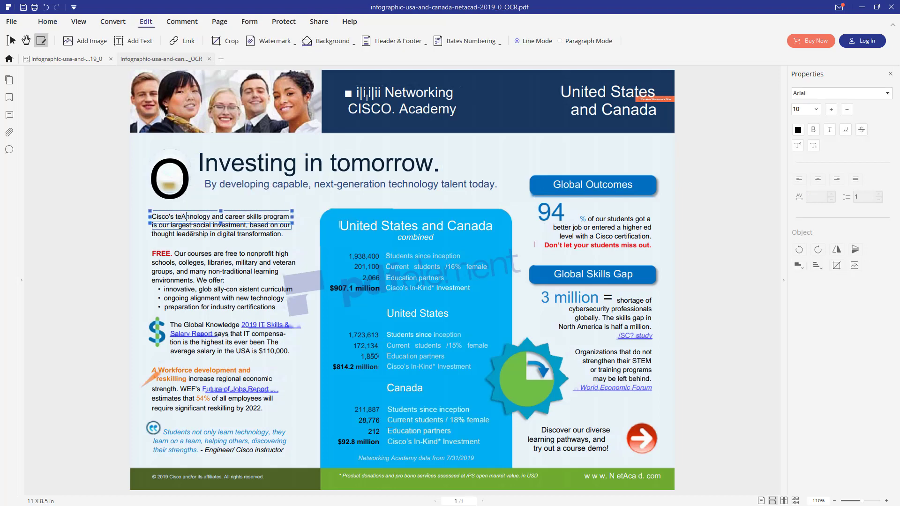
pyautogui.click(197, 235)
pyautogui.click(212, 256)
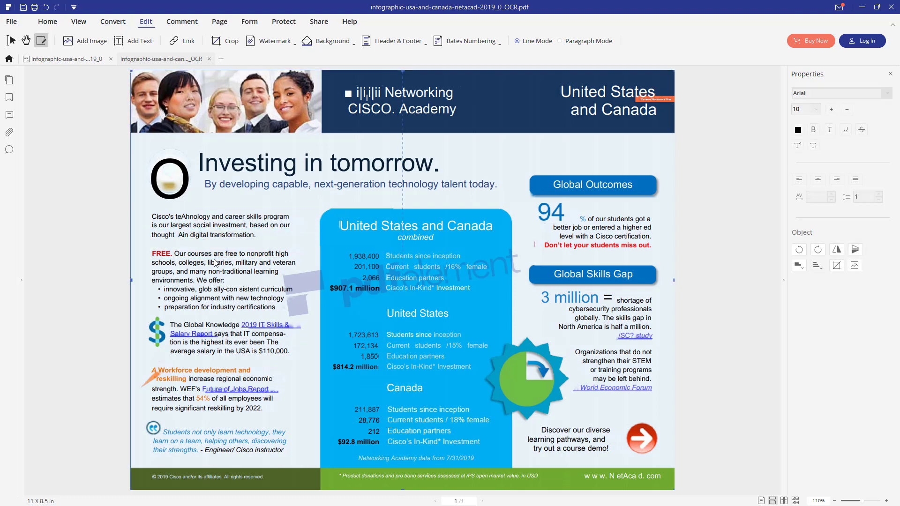
pyautogui.click(168, 253)
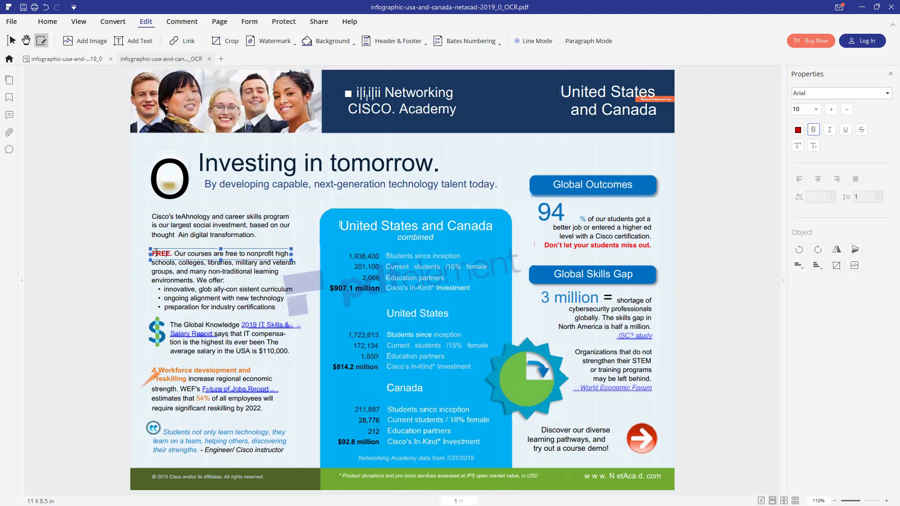
pyautogui.click(411, 232)
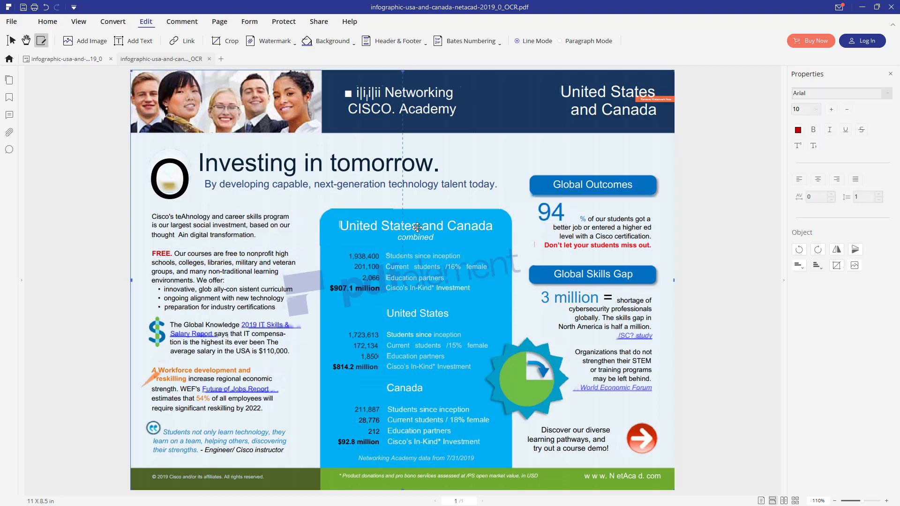
# Inspect the 201,100 statistic, Networking Academy title lines and Global Outcomes heading
pyautogui.click(437, 259)
pyautogui.click(406, 275)
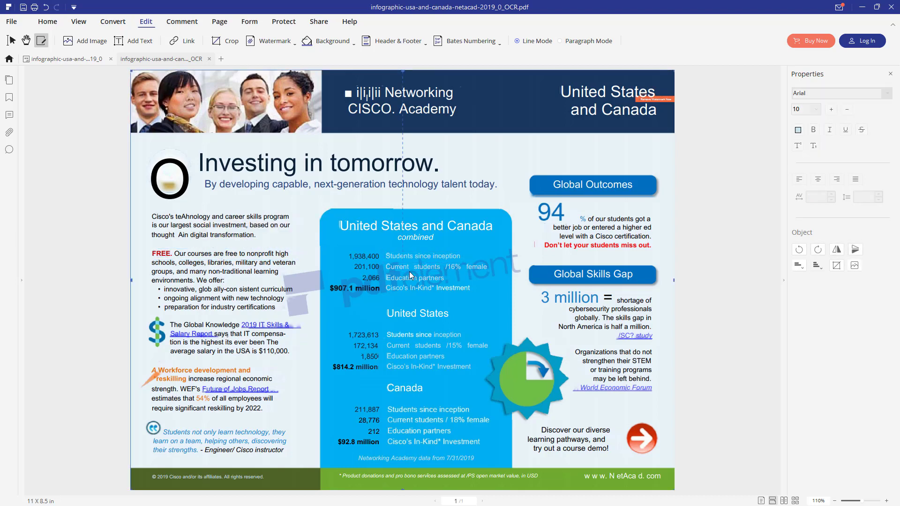
pyautogui.click(356, 268)
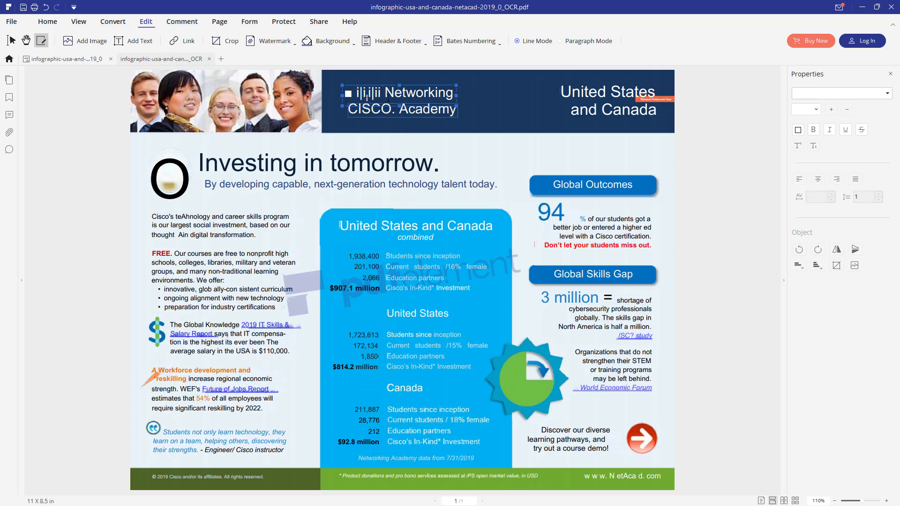
pyautogui.click(371, 93)
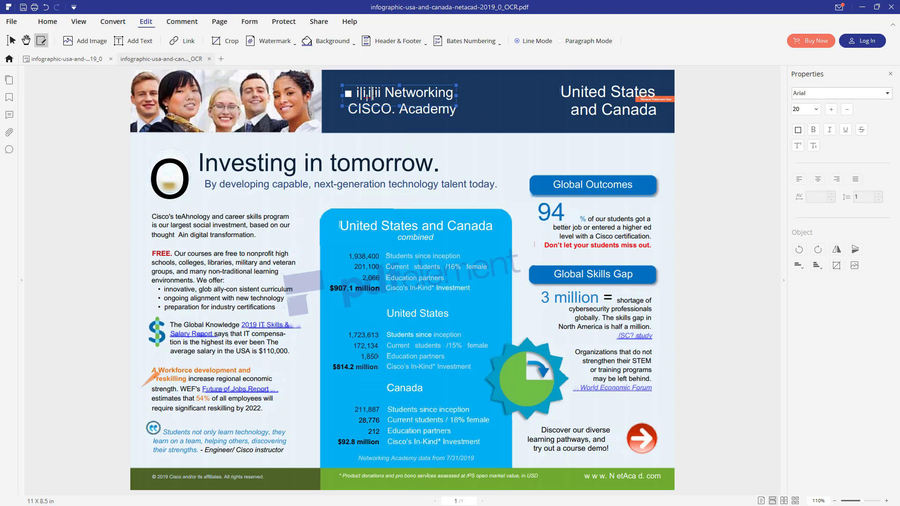
pyautogui.click(362, 109)
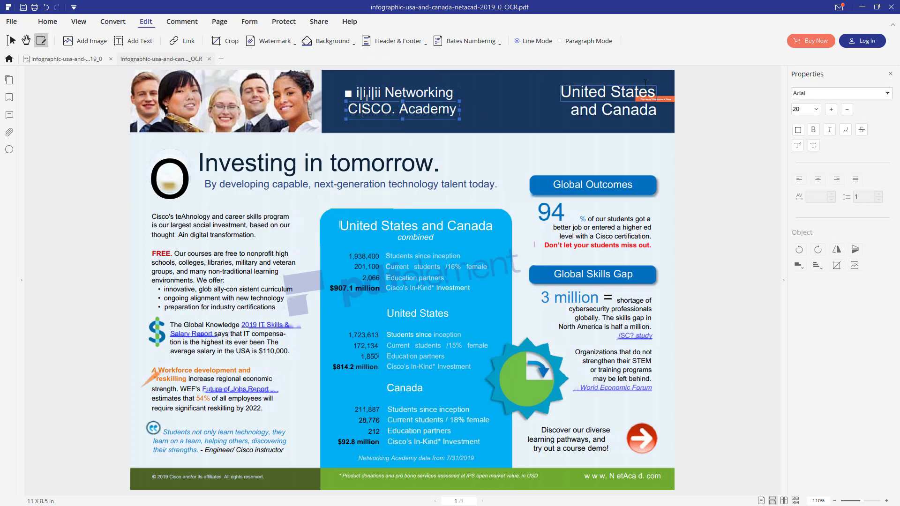
pyautogui.click(581, 110)
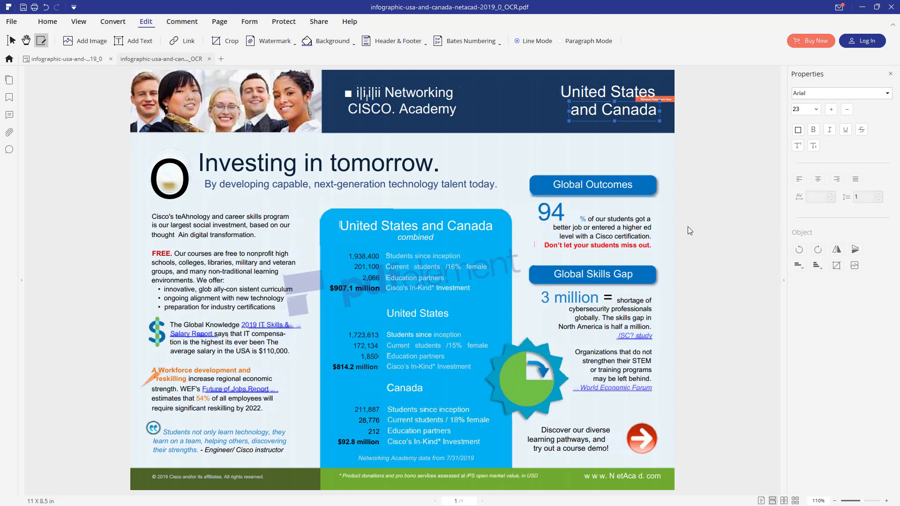
pyautogui.click(606, 185)
pyautogui.click(667, 156)
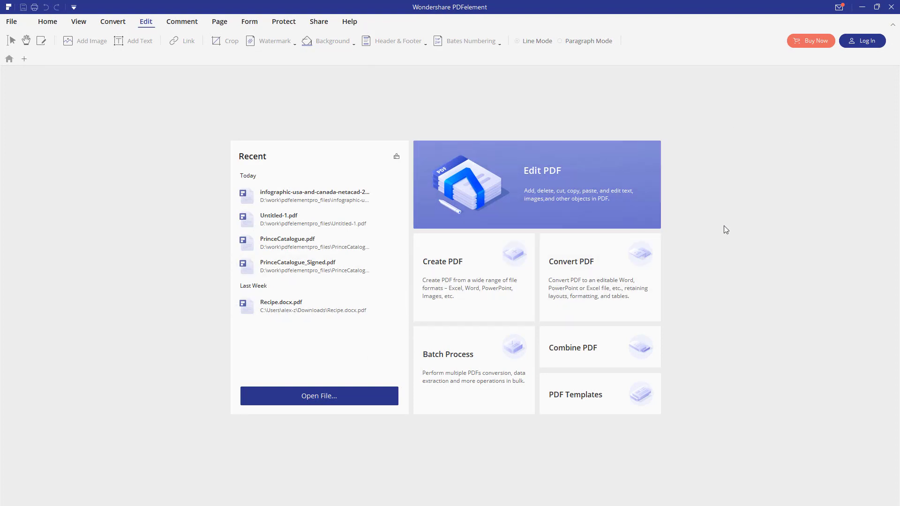
# Pick PrinceCatalogue.pdf as the file to convert, past the trial notice
pyautogui.click(584, 266)
pyautogui.click(486, 318)
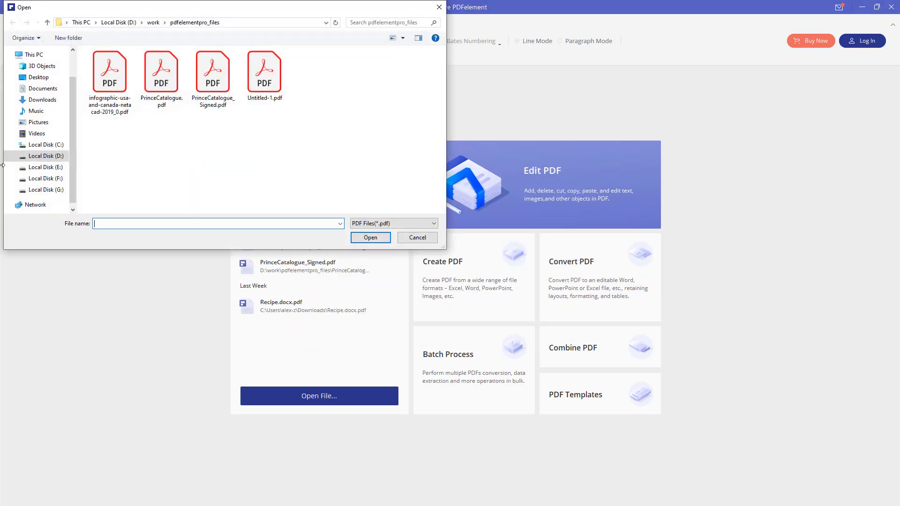
pyautogui.click(157, 77)
pyautogui.click(381, 240)
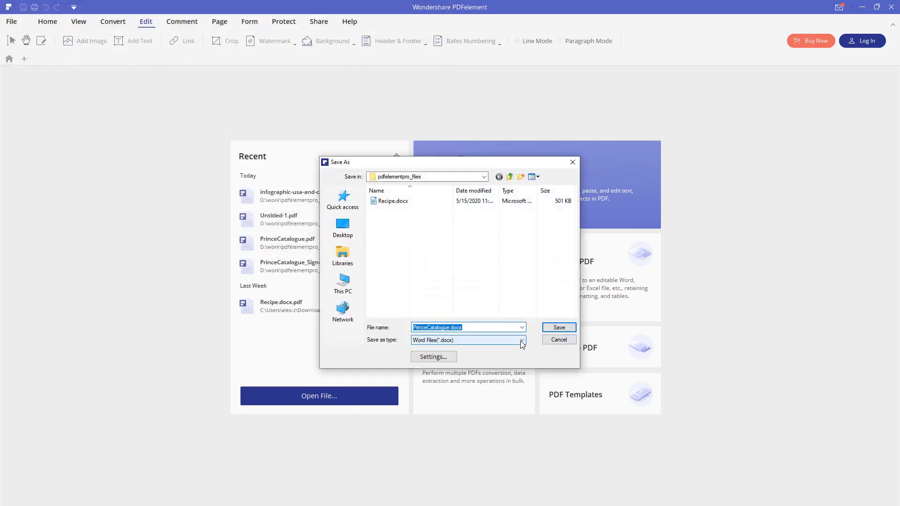
# Convert it to Word Files (*.docx) as PrinceCatalogue.docx and open the result
pyautogui.click(520, 341)
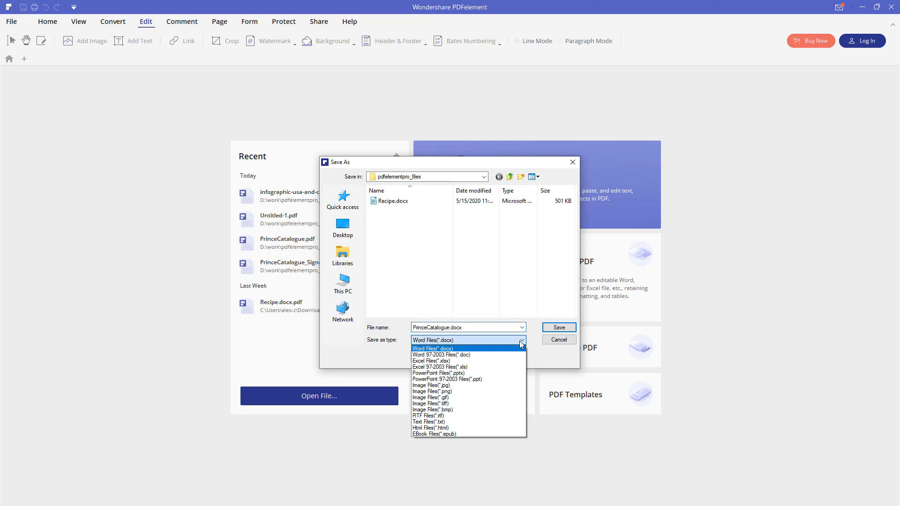
pyautogui.click(461, 349)
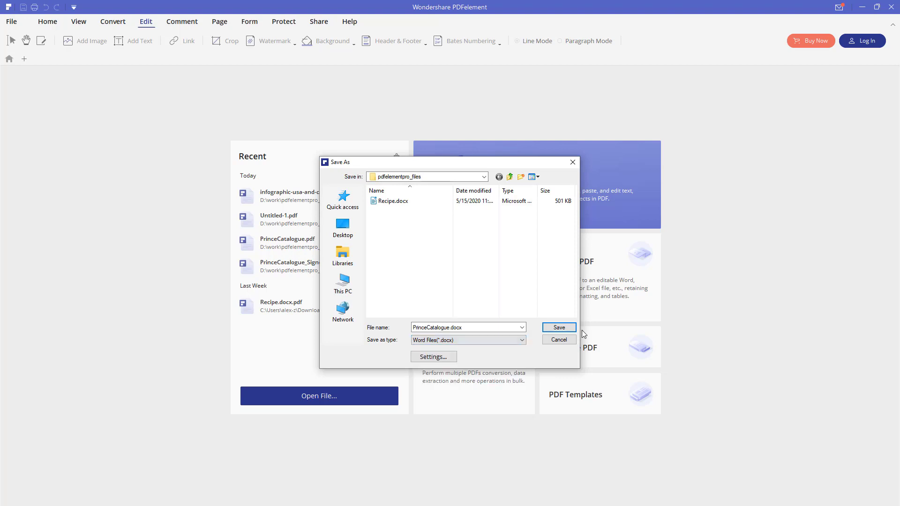
pyautogui.click(560, 327)
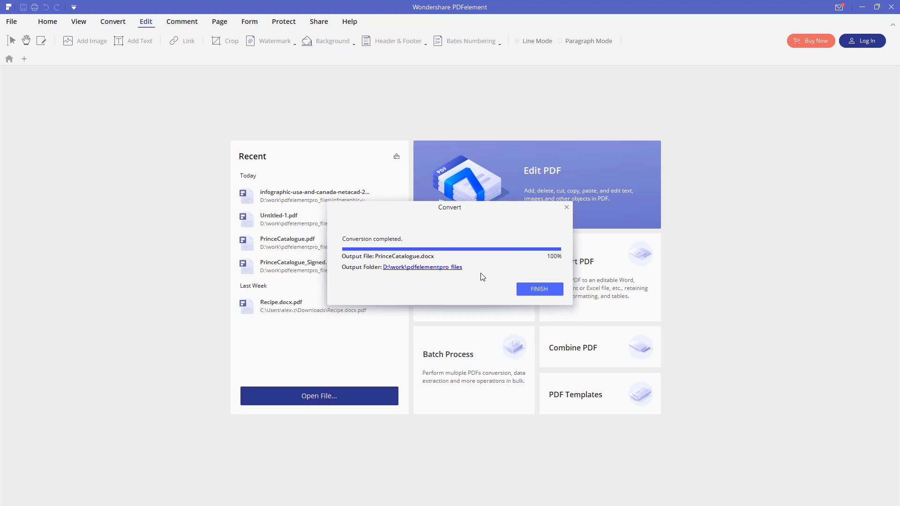
pyautogui.click(435, 268)
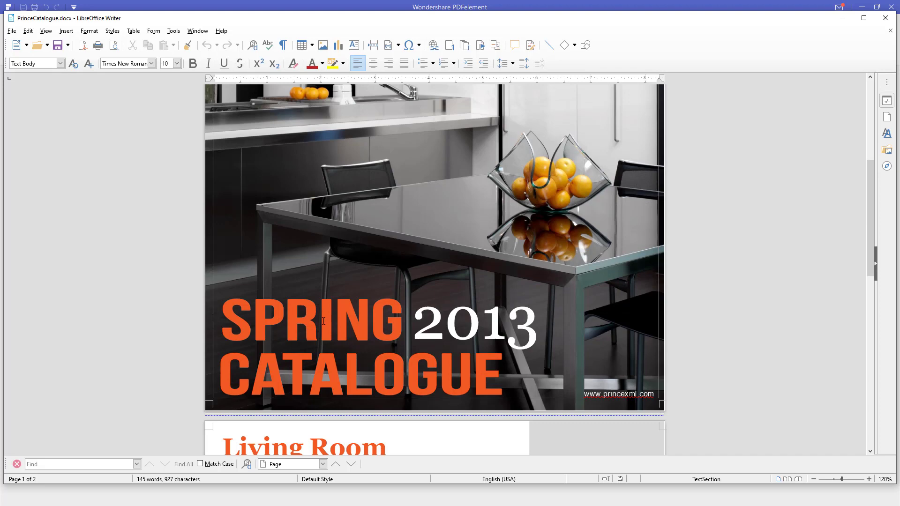
# Edit the Living Room heading to read Livi5Kng RYoom
pyautogui.scroll(-5, 324, 325)
pyautogui.click(270, 283)
pyautogui.write('5K')
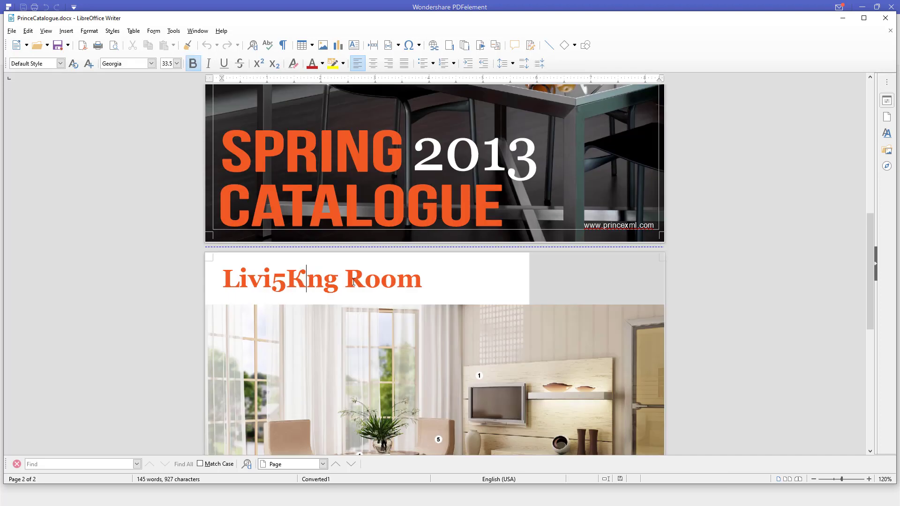
pyautogui.click(365, 281)
pyautogui.write('Y')
pyautogui.click(411, 189)
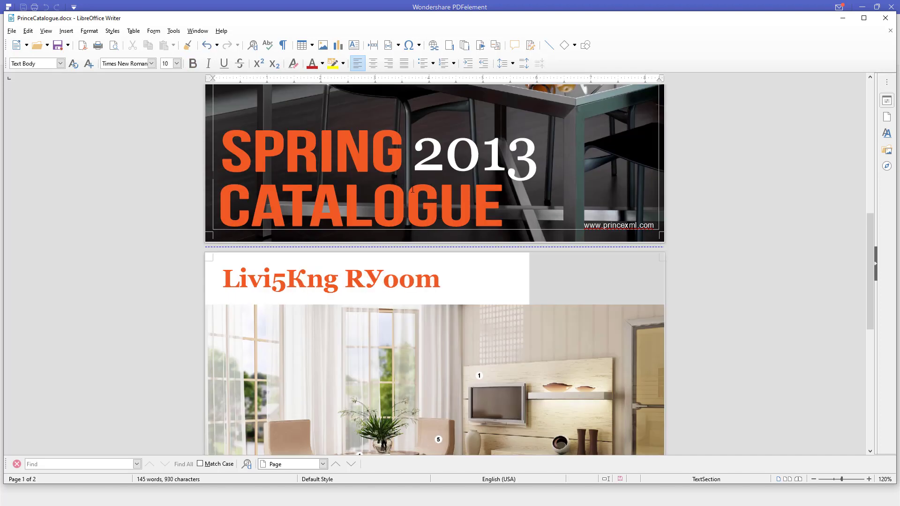
# Scroll through page 2 and select the first line of the left caption
pyautogui.scroll(-10, 255, 255)
pyautogui.click(255, 255)
pyautogui.moveTo(226, 387); pyautogui.dragTo(216, 371)
pyautogui.click(258, 417)
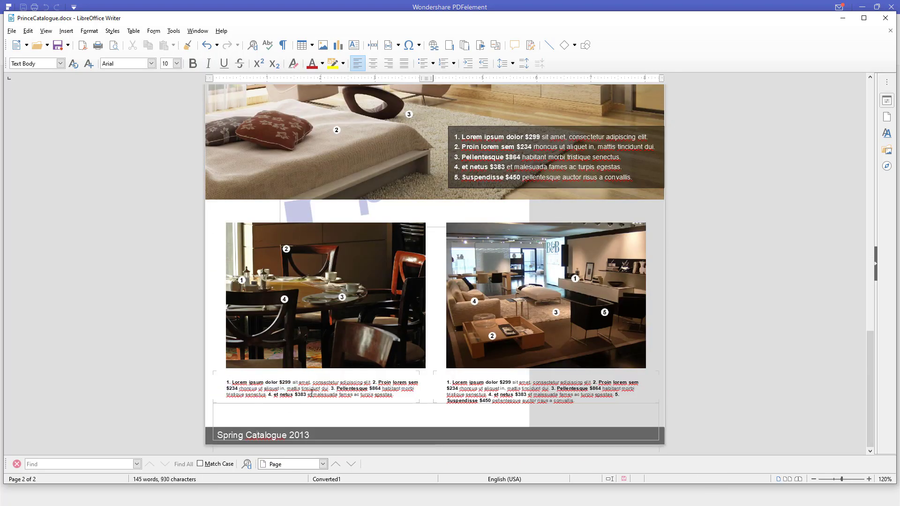
pyautogui.scroll(6, 350, 281)
pyautogui.click(344, 156)
pyautogui.scroll(-3, 344, 155)
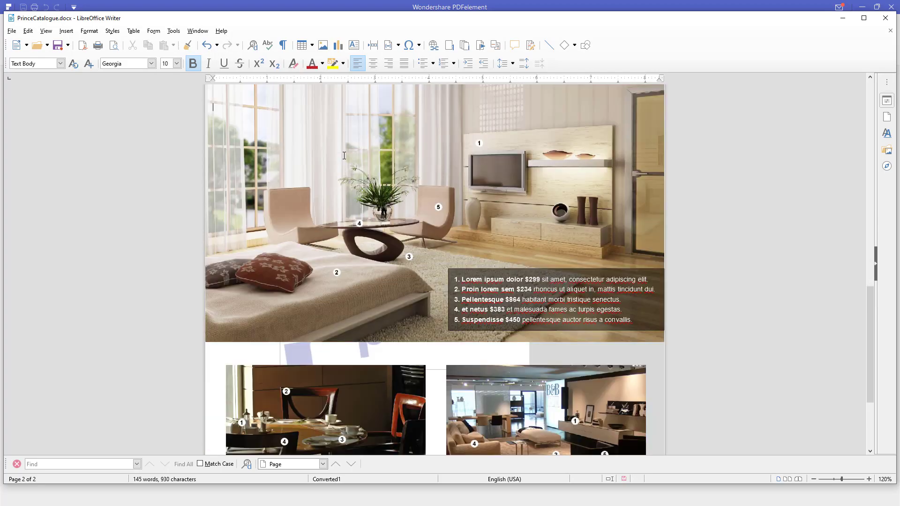
pyautogui.scroll(-5, 344, 155)
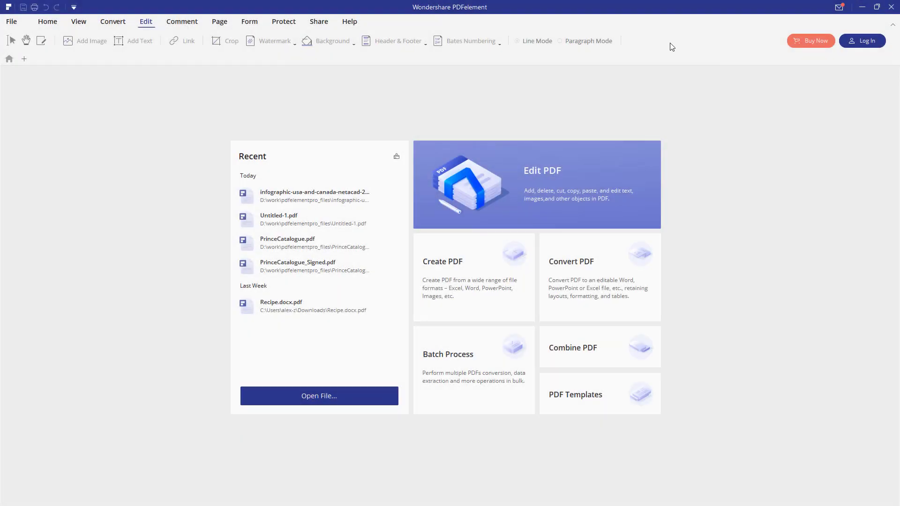
# Load Untitled-1, PrinceCatalogue_Signed, PrinceCatalogue and the infographic PDFs into Batch Process
pyautogui.click(441, 358)
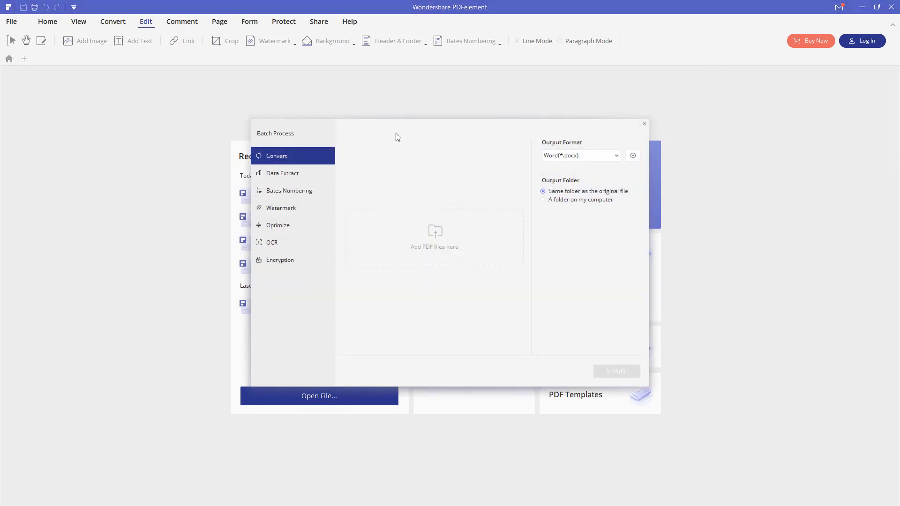
pyautogui.click(446, 238)
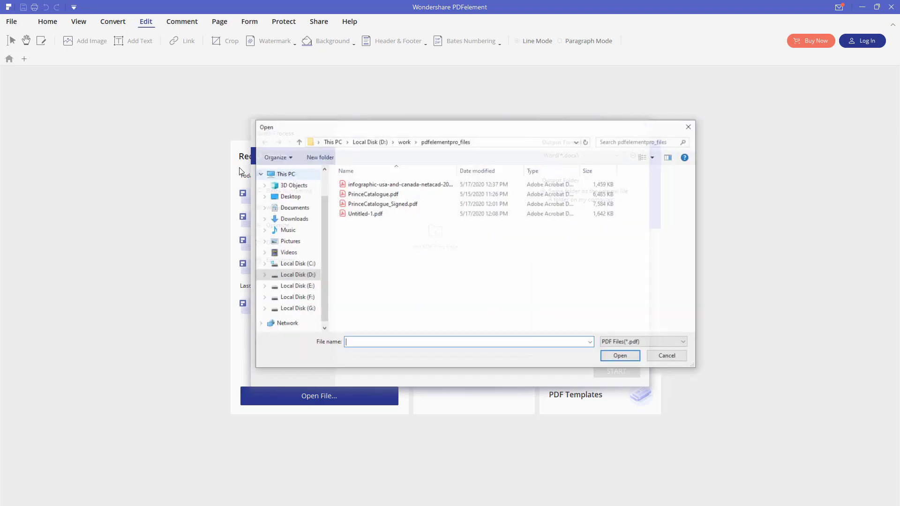
pyautogui.click(682, 342)
pyautogui.click(675, 351)
pyautogui.click(386, 217)
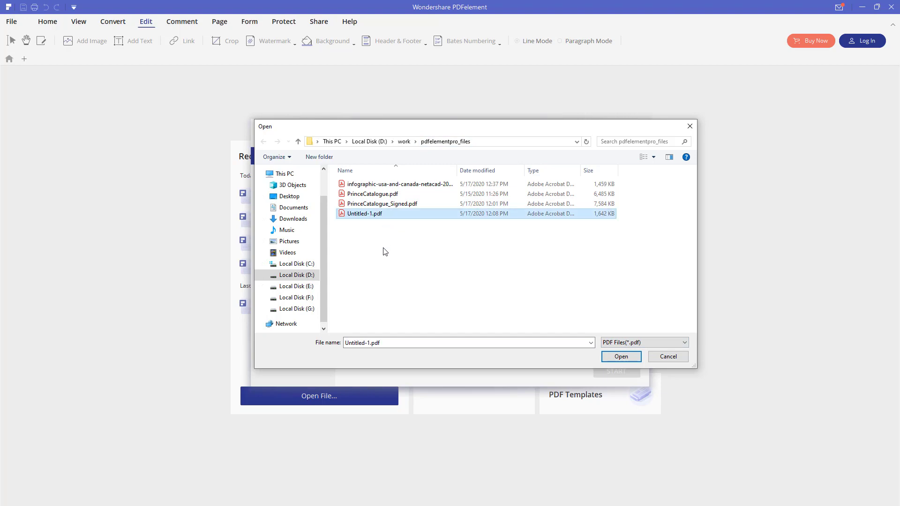
pyautogui.keyDown('shift'); pyautogui.click(378, 205); pyautogui.keyUp('shift')
pyautogui.keyDown('shift'); pyautogui.click(397, 194); pyautogui.keyUp('shift')
pyautogui.keyDown('shift'); pyautogui.click(406, 186); pyautogui.keyUp('shift')
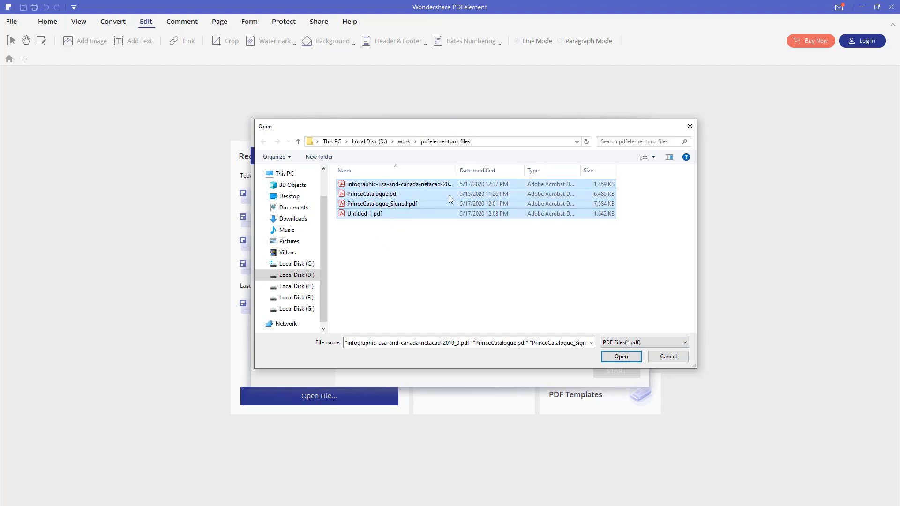
pyautogui.click(616, 355)
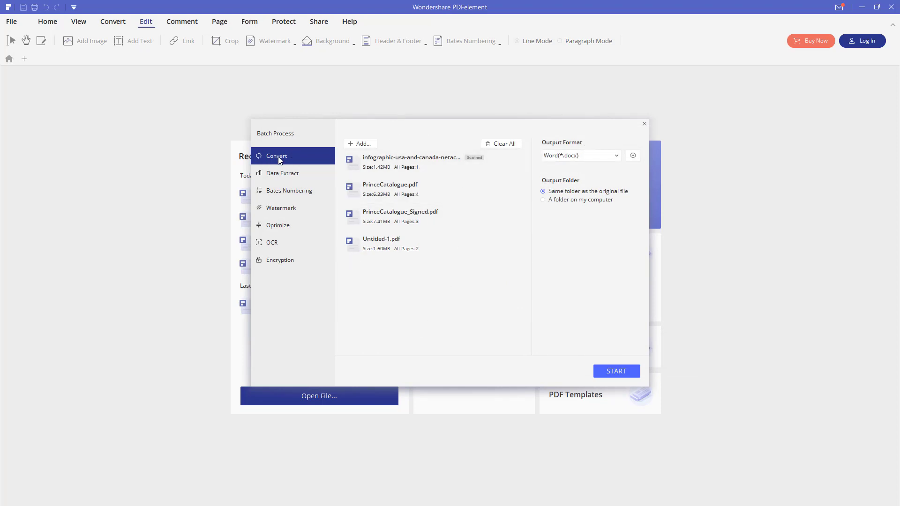
# Browse the batch tasks, from Data Extraction to Encryption, ending on Watermark
pyautogui.click(581, 155)
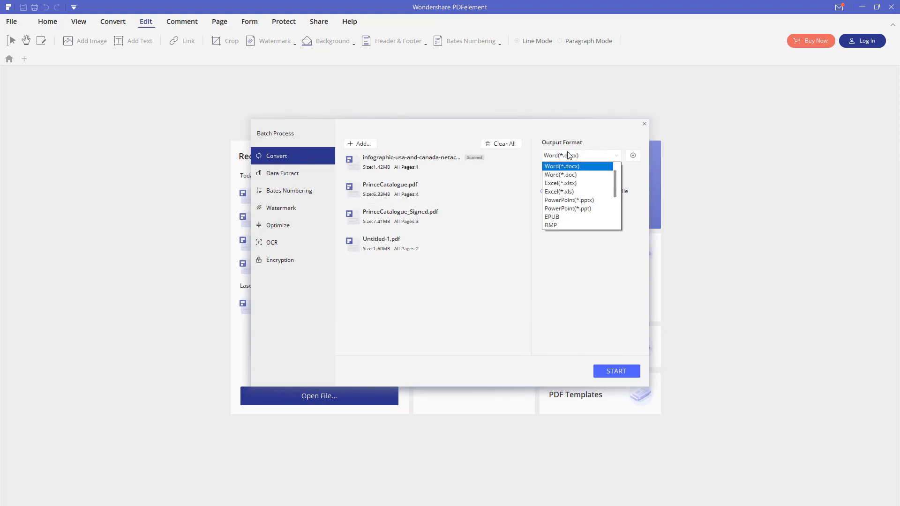
pyautogui.click(299, 173)
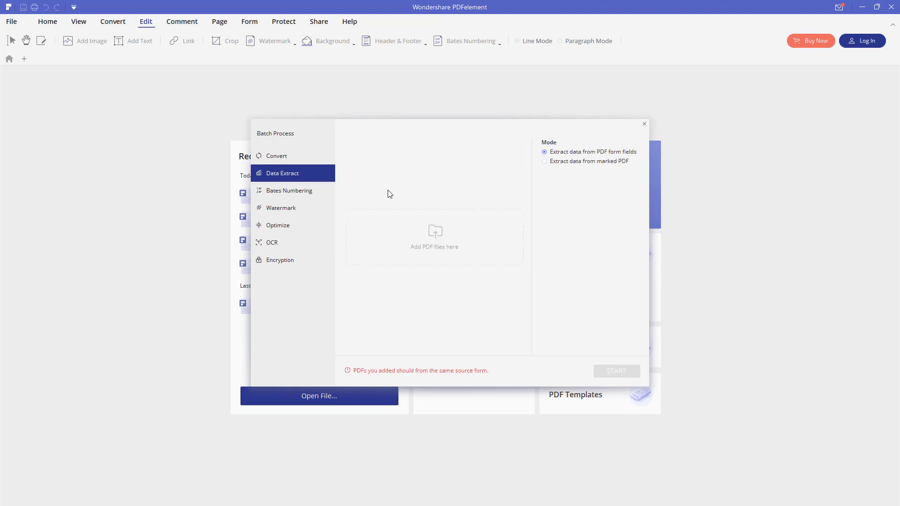
pyautogui.click(281, 192)
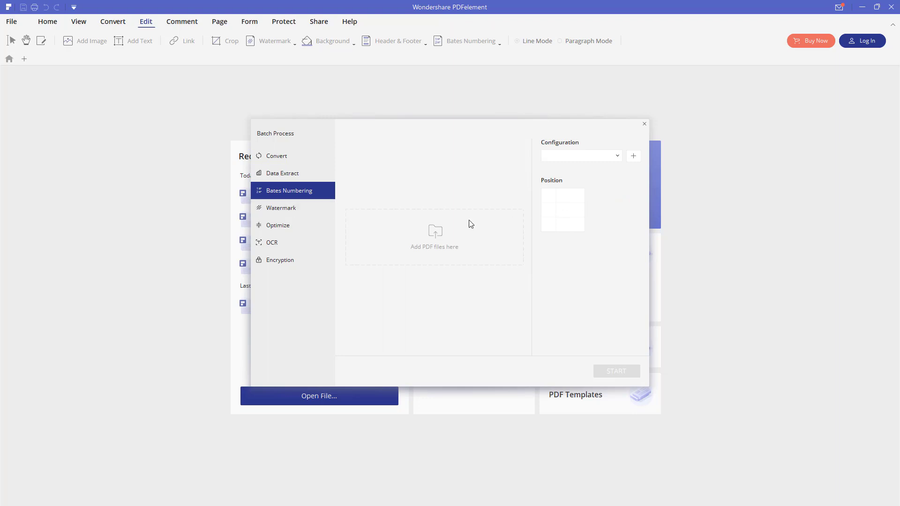
pyautogui.click(282, 211)
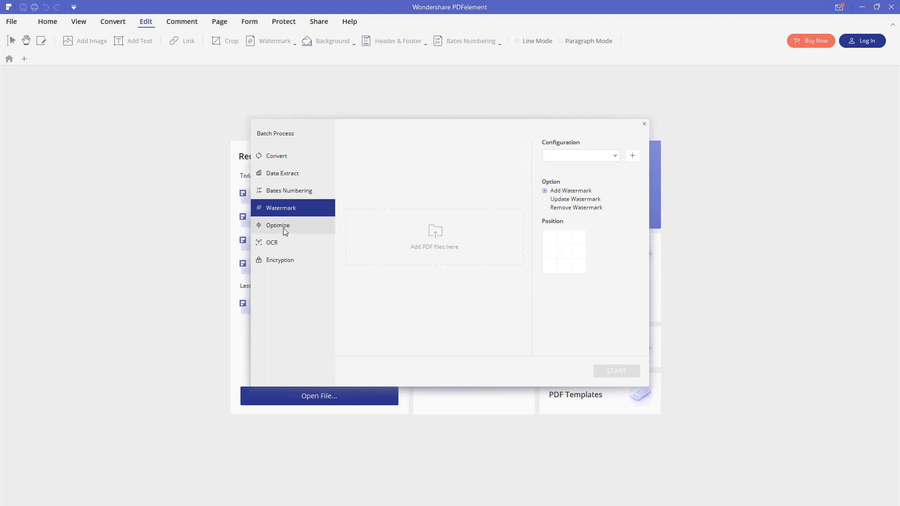
pyautogui.click(285, 231)
pyautogui.click(278, 243)
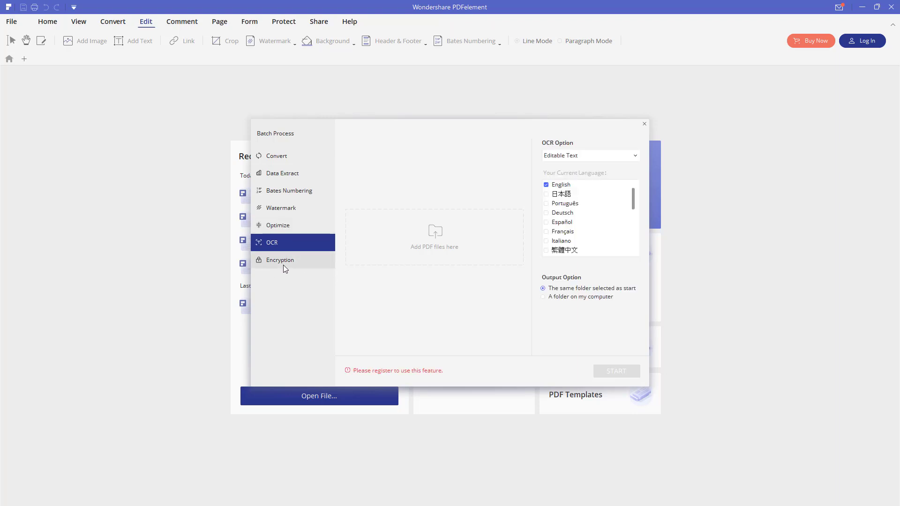
pyautogui.click(284, 263)
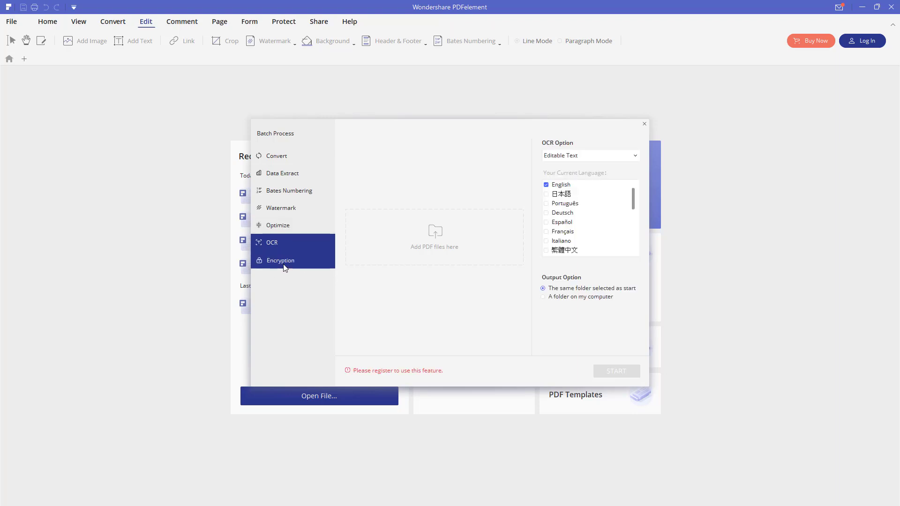
pyautogui.click(296, 208)
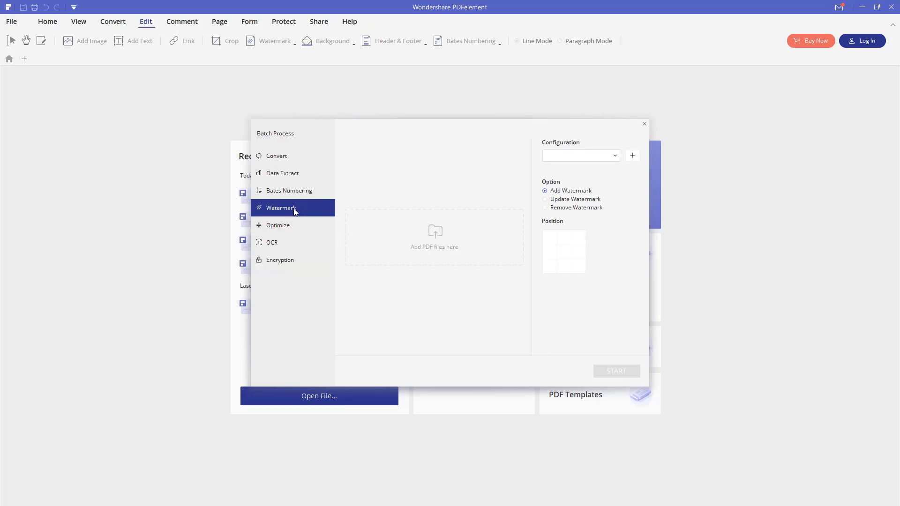
# Add all four PDFs to the batch watermark list
pyautogui.click(430, 239)
pyautogui.moveTo(390, 243); pyautogui.dragTo(384, 160)
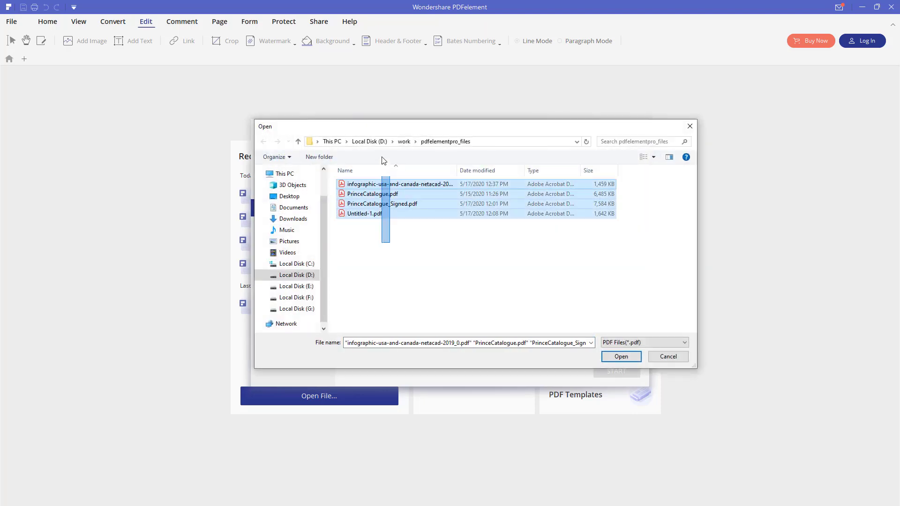
pyautogui.click(621, 357)
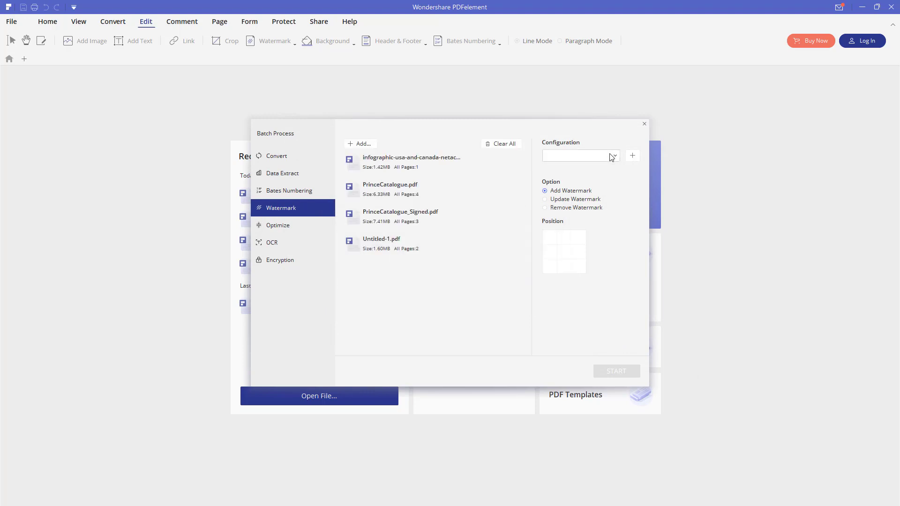
# Create a new text watermark reading WATERMARK TEXT
pyautogui.click(612, 157)
pyautogui.click(615, 156)
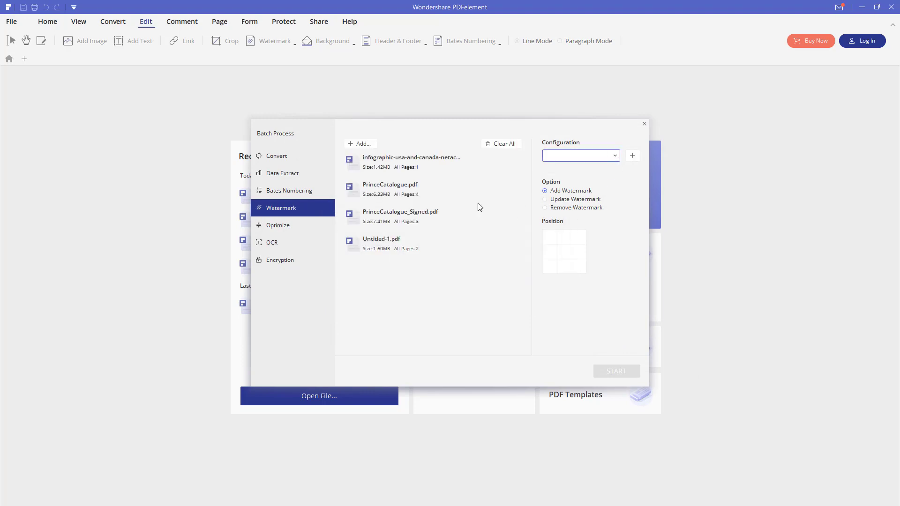
pyautogui.click(550, 192)
pyautogui.click(551, 202)
pyautogui.click(551, 193)
pyautogui.click(544, 191)
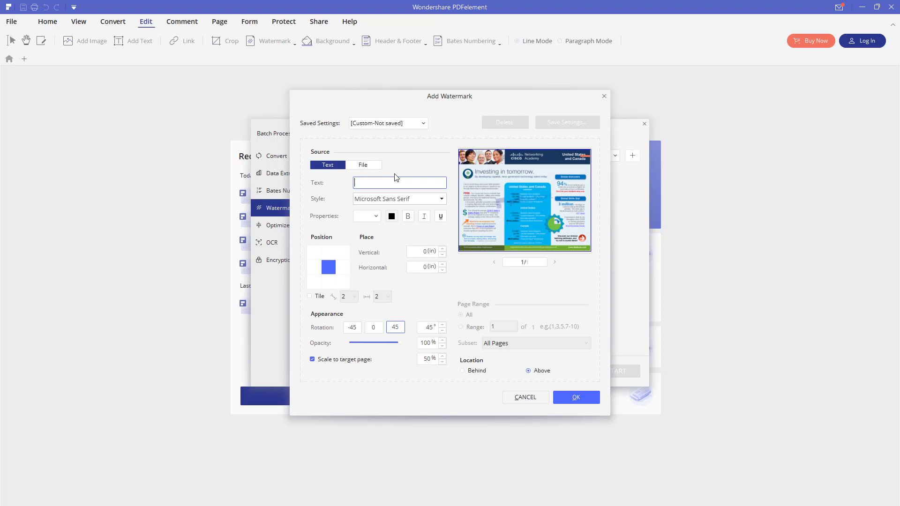
pyautogui.write('WATER')
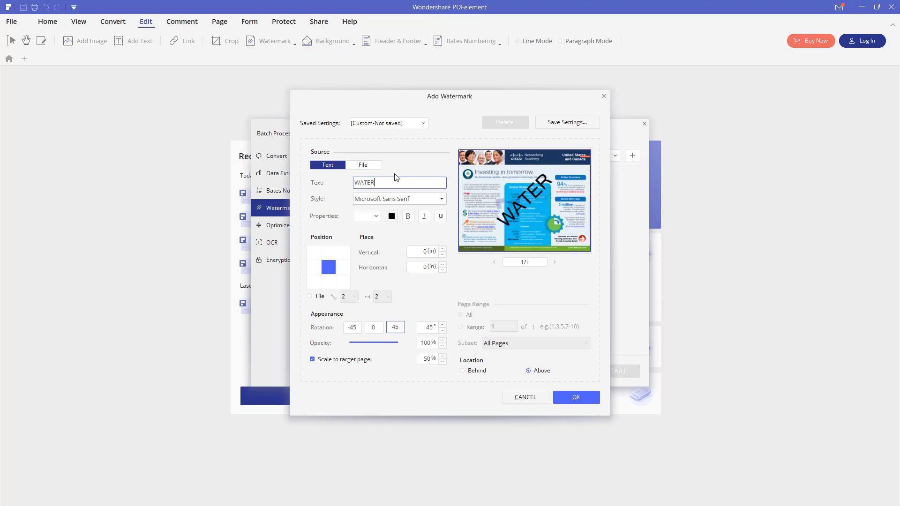
pyautogui.write('MARK TEXT')
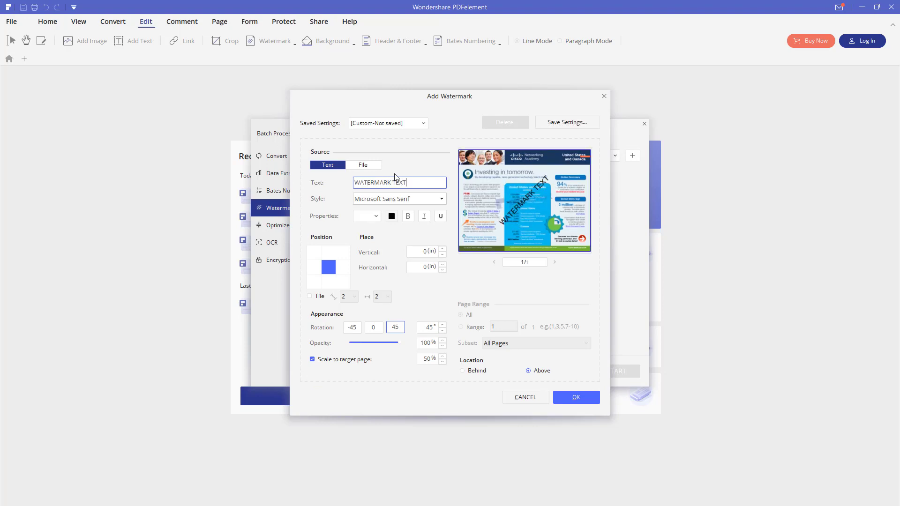
pyautogui.click(576, 397)
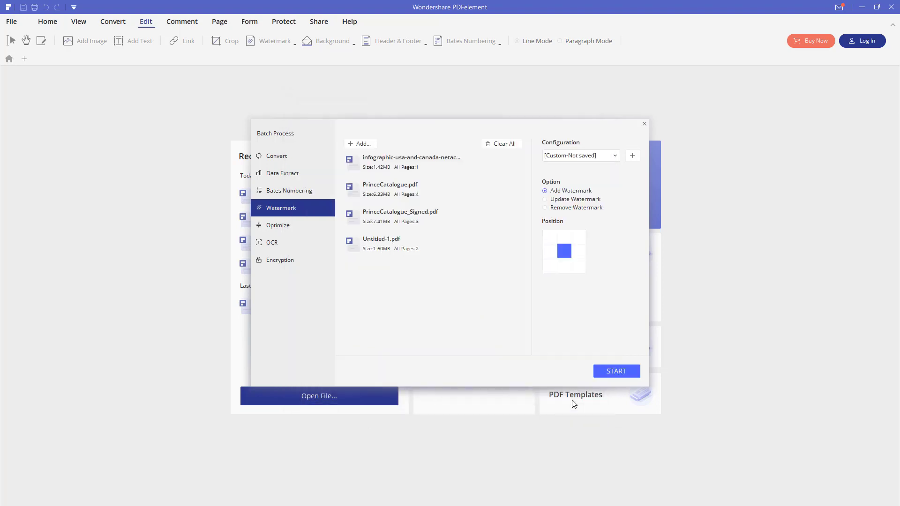
# Run the batch watermark on all four files and open the output folder
pyautogui.click(612, 368)
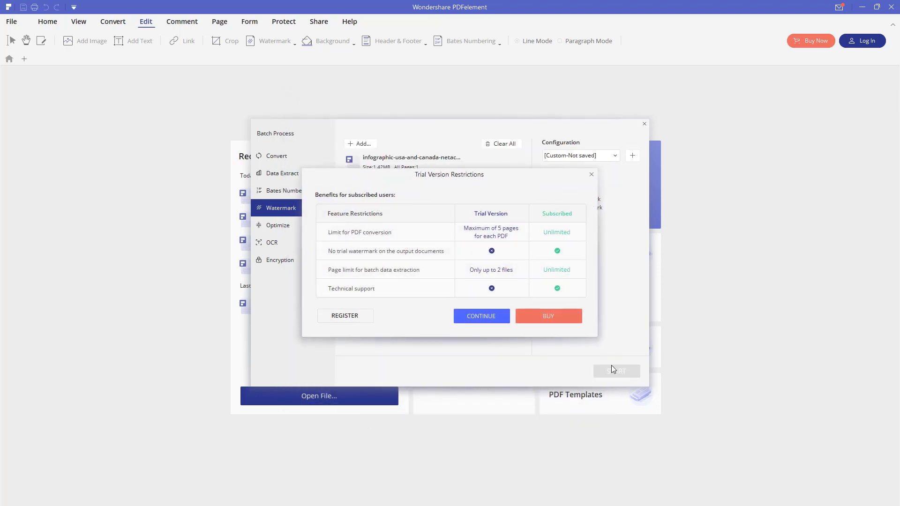
pyautogui.click(482, 315)
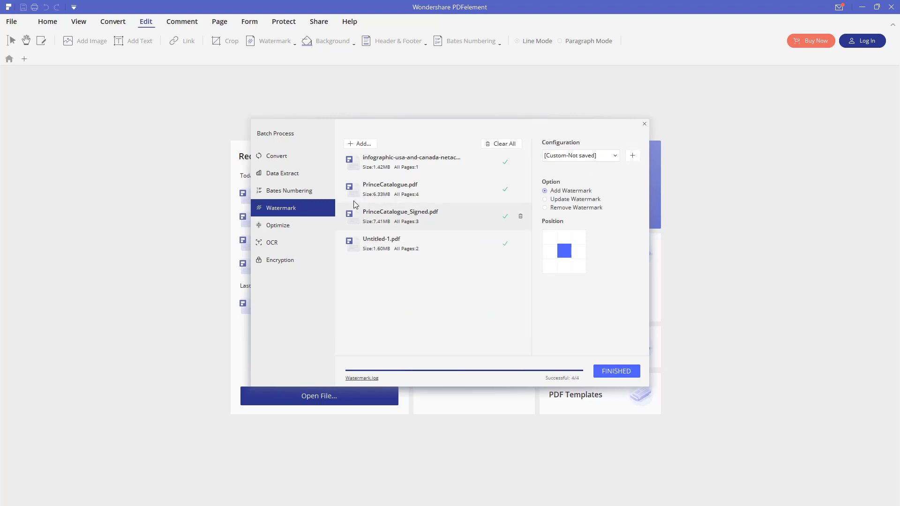
pyautogui.click(609, 370)
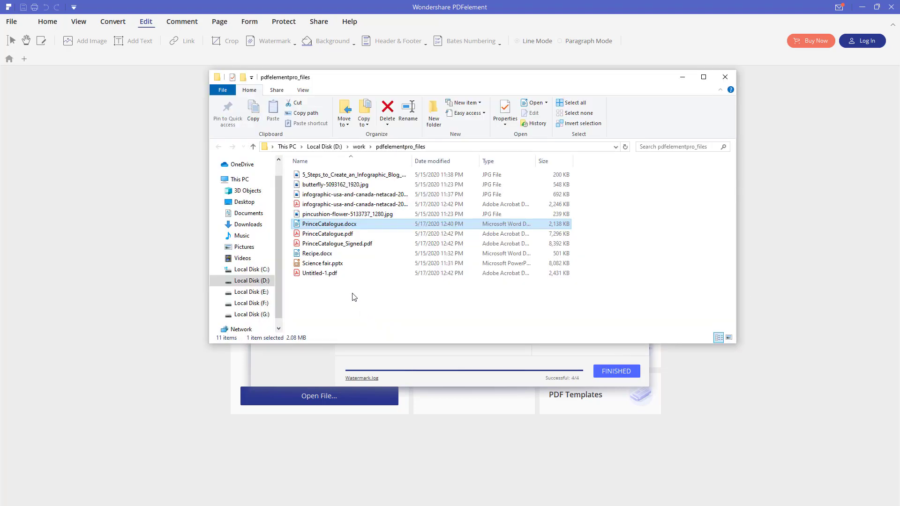
# Open the watermarked infographic, PrinceCatalogue.pdf and Untitled-1.pdf in Acrobat Reader to check the stamp
pyautogui.doubleClick(337, 204)
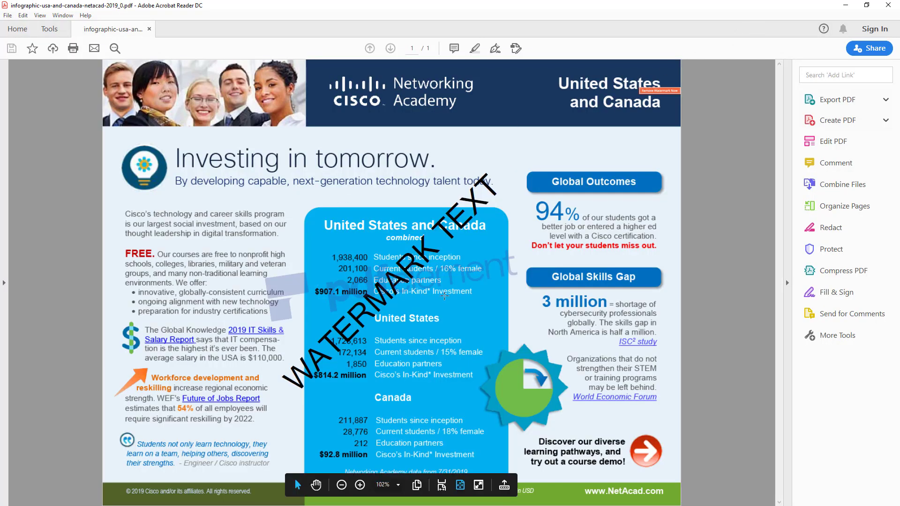
pyautogui.click(888, 5)
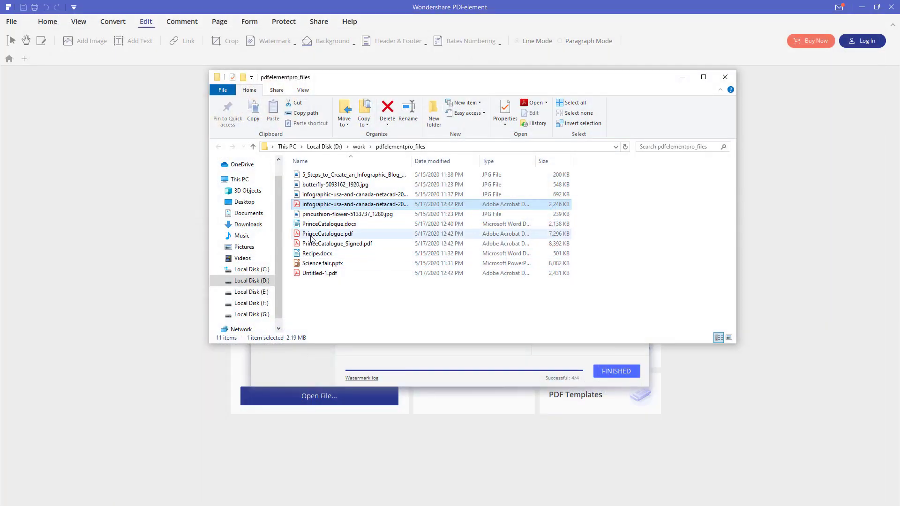
pyautogui.doubleClick(311, 234)
pyautogui.scroll(-10, 400, 297)
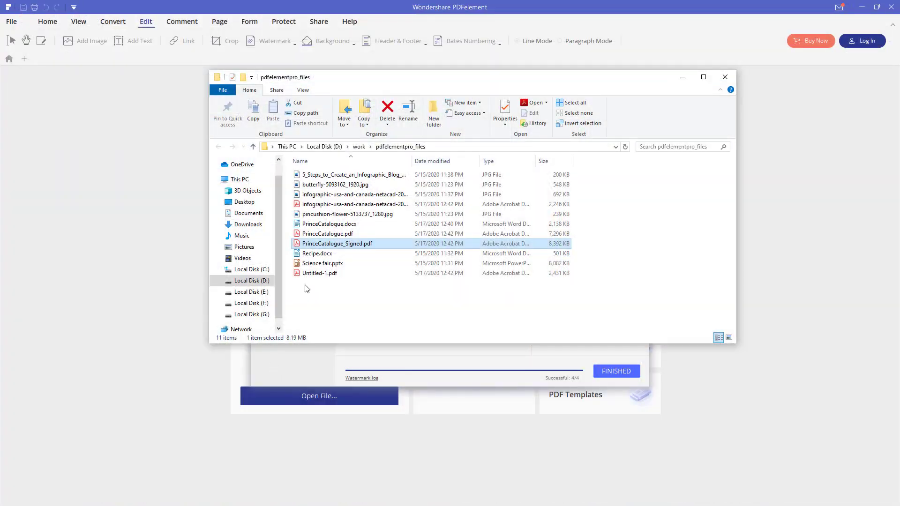
pyautogui.doubleClick(347, 273)
pyautogui.scroll(-1, 439, 233)
pyautogui.scroll(-10, 439, 234)
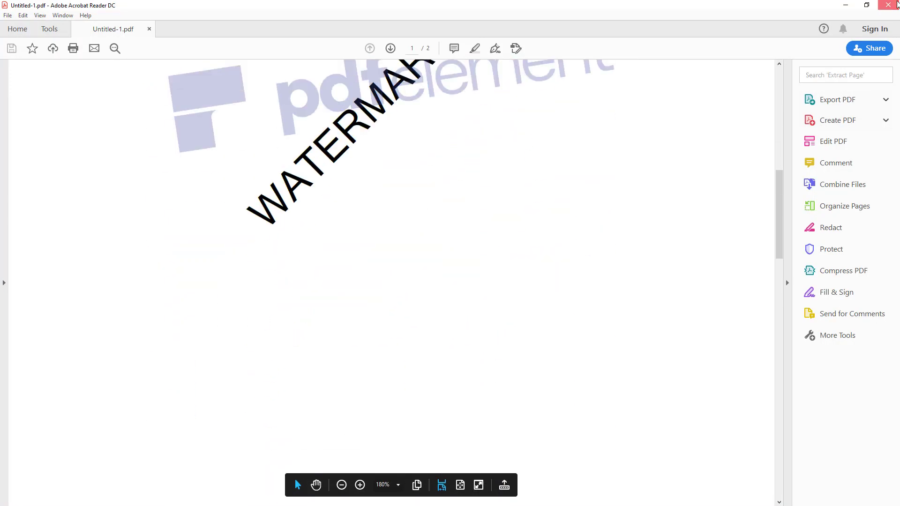
# Close Acrobat Reader, the output folder and the finished batch process
pyautogui.click(897, 4)
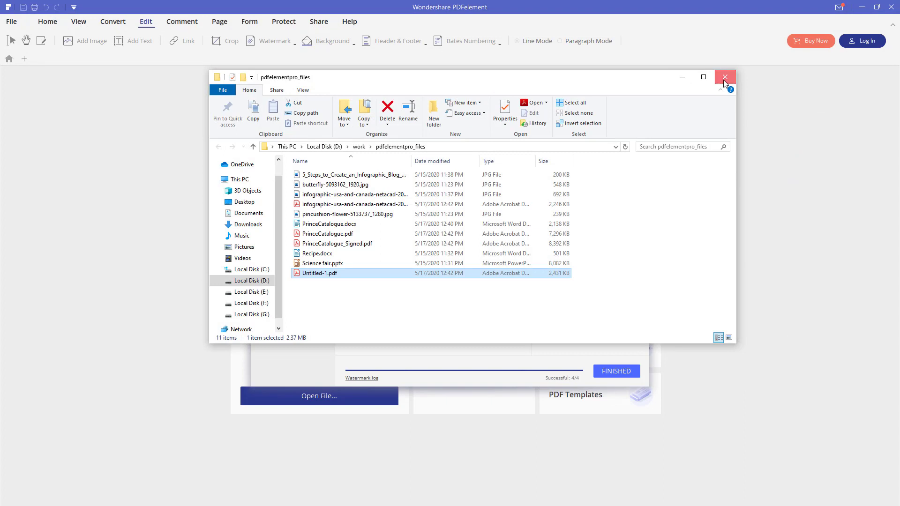
pyautogui.click(725, 77)
pyautogui.click(609, 371)
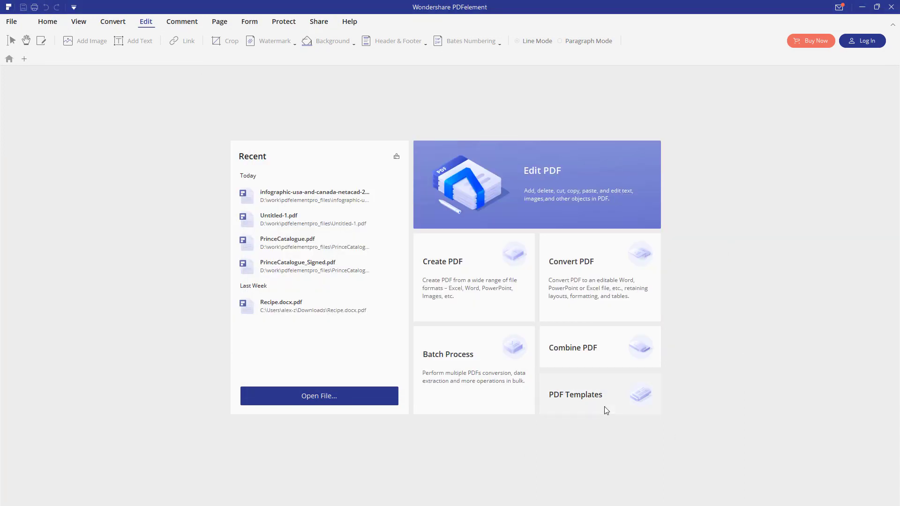
# Browse the PDF Templates library to the Business agreement templates
pyautogui.click(575, 398)
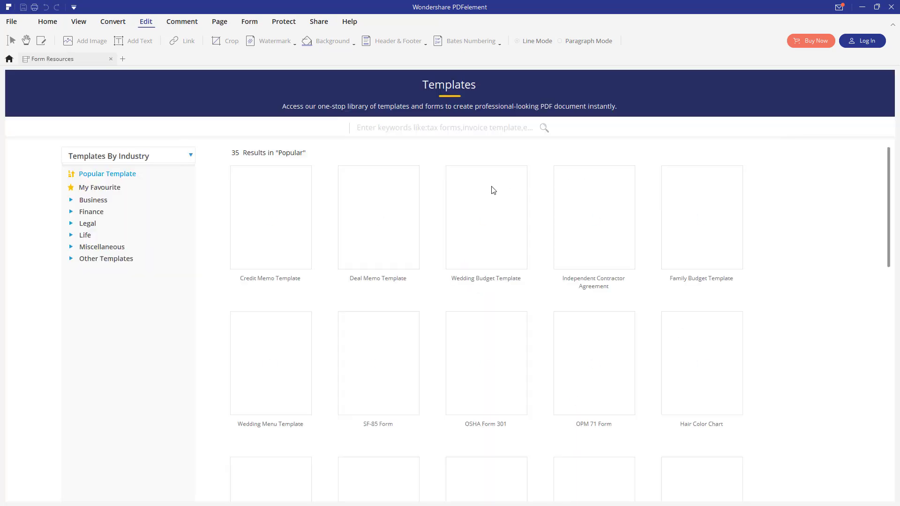
pyautogui.scroll(-12, 549, 167)
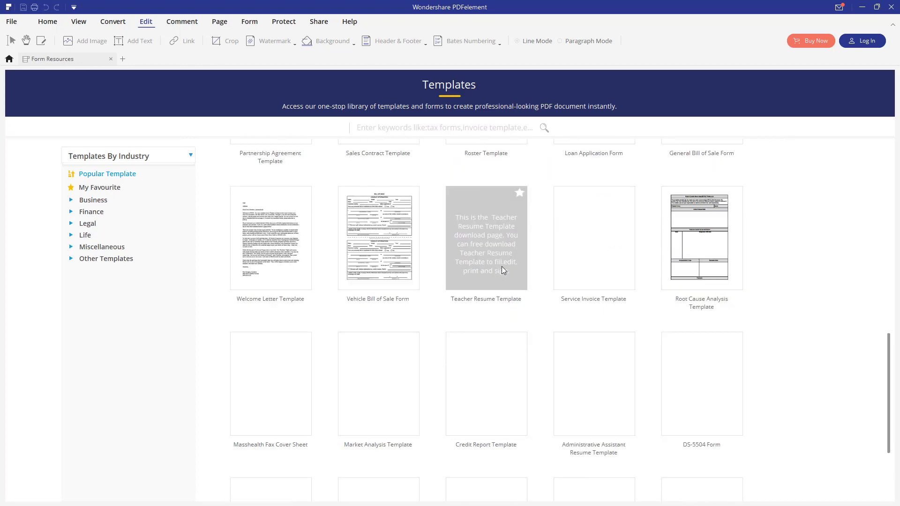
pyautogui.scroll(12, 777, 175)
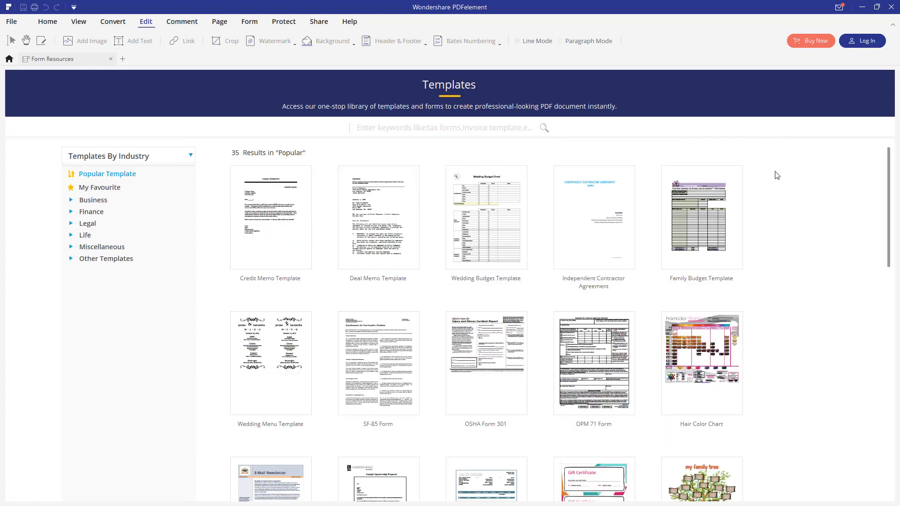
pyautogui.scroll(-10, 775, 185)
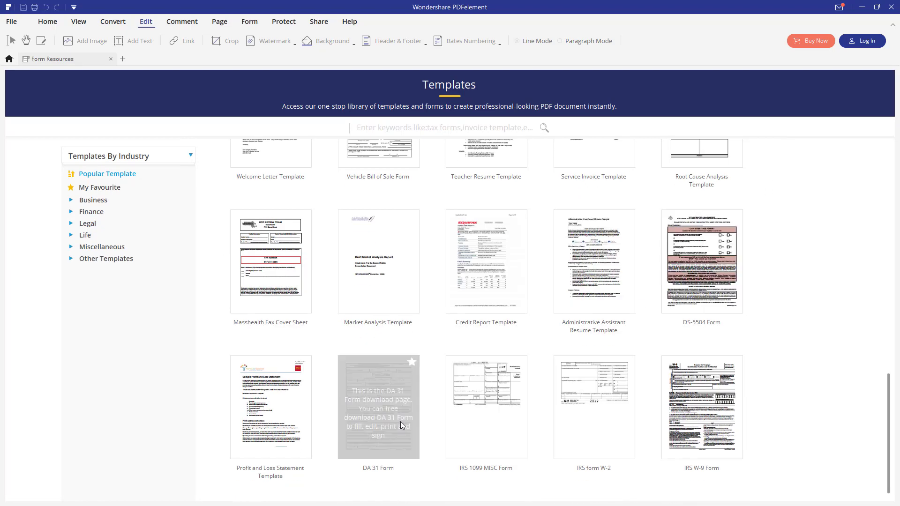
pyautogui.click(94, 200)
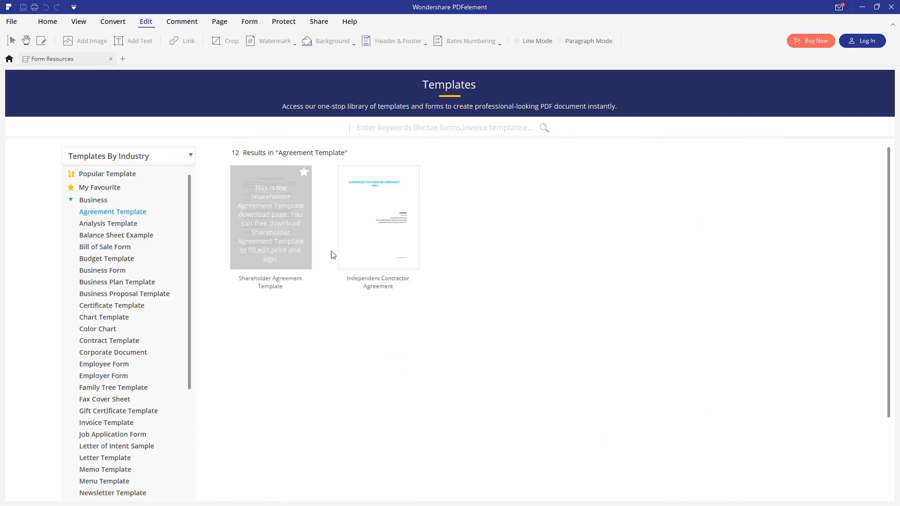
pyautogui.scroll(-2, 669, 302)
# Preview the Memorandum of Agreement template's pages and download it for editing
pyautogui.click(485, 272)
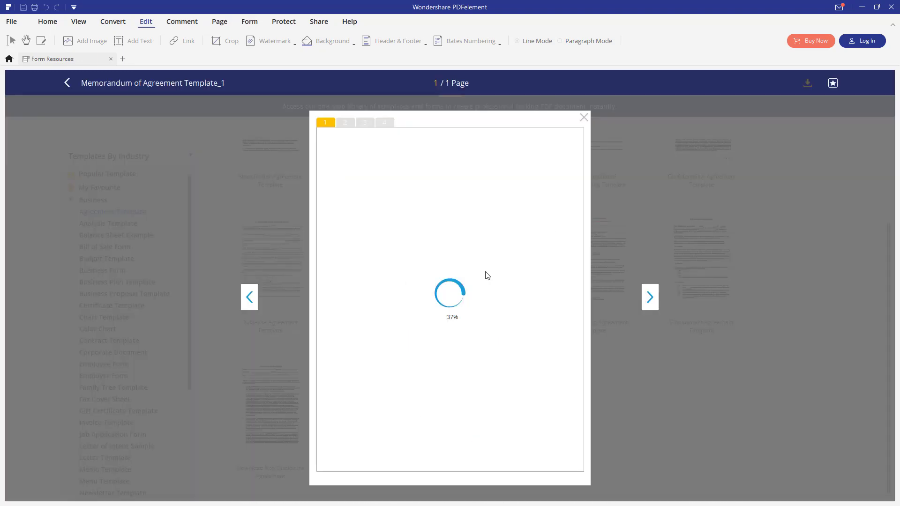
pyautogui.click(649, 301)
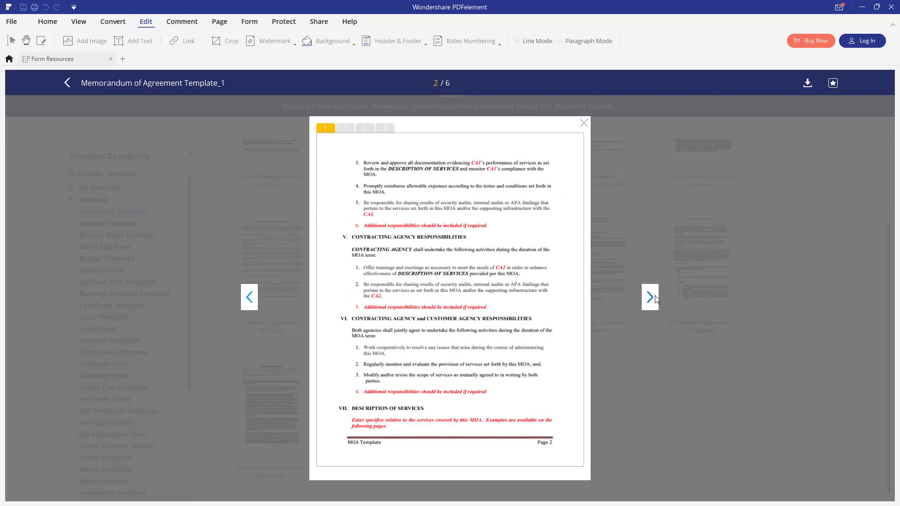
pyautogui.click(648, 303)
pyautogui.click(648, 305)
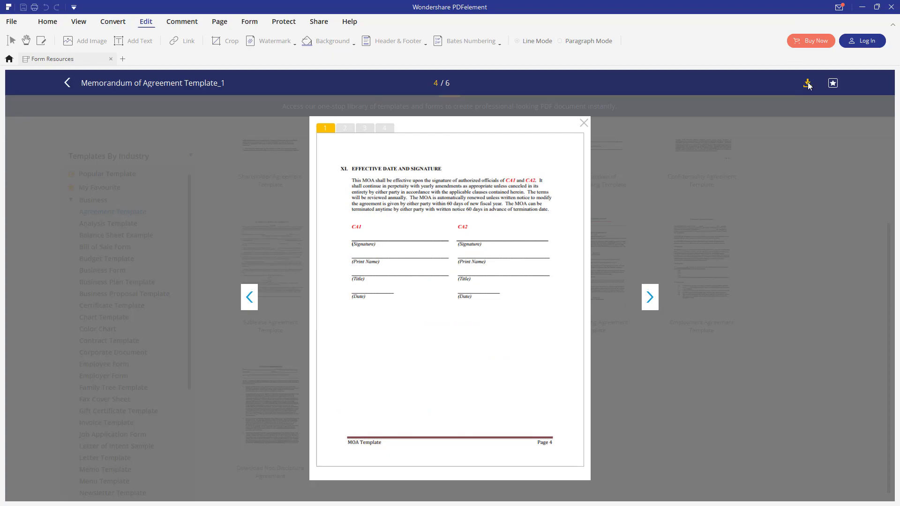
pyautogui.click(807, 83)
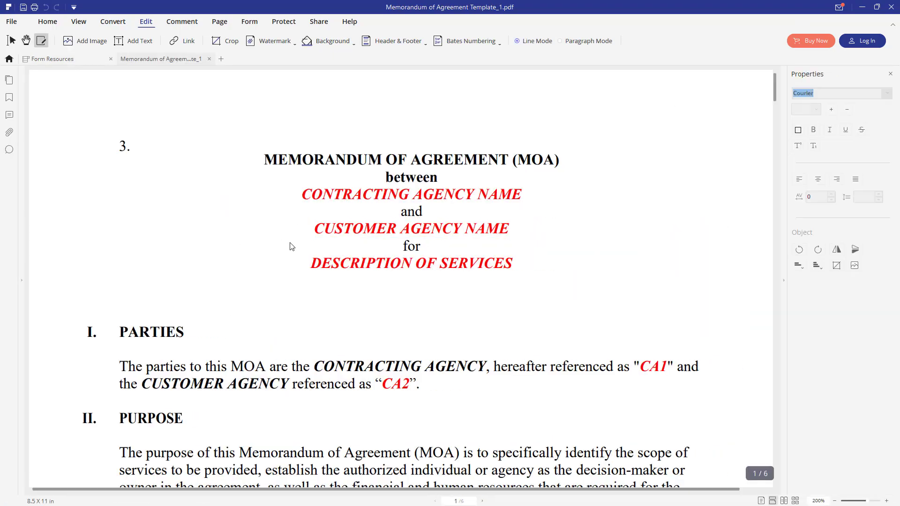
# Scroll down through the Memorandum of Agreement template's pages
pyautogui.scroll(-3, 280, 248)
pyautogui.scroll(-12, 294, 183)
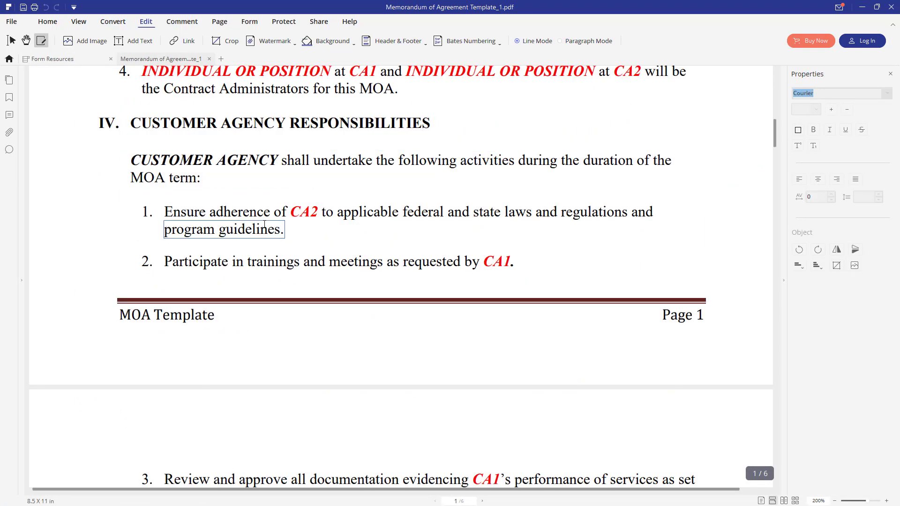